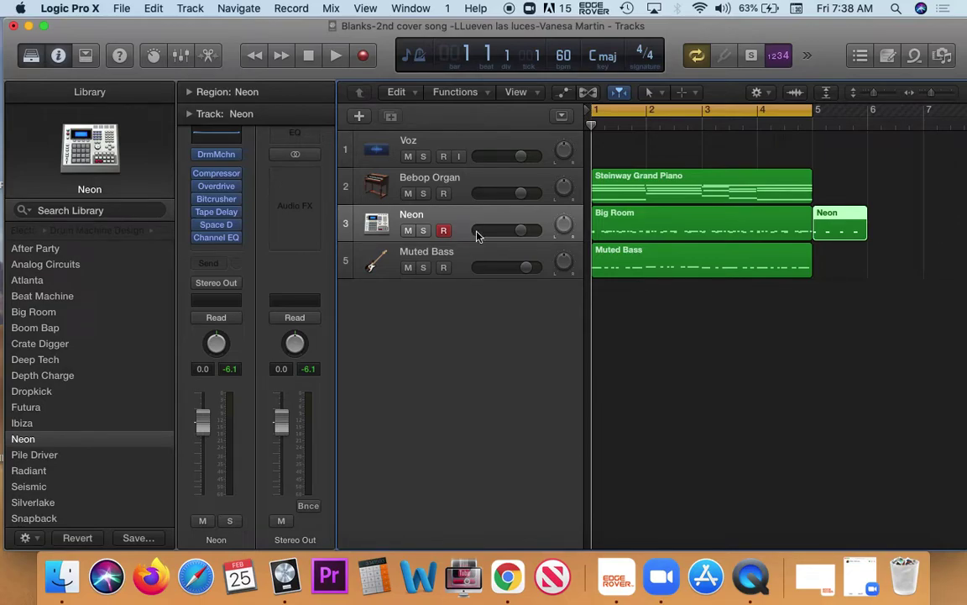
Raise the volumes of the Bebop Organ, Neon and Muted Bass tracks, with Neon at 2.3 dB, and briefly play the loop
drag(521, 230, 528, 269)
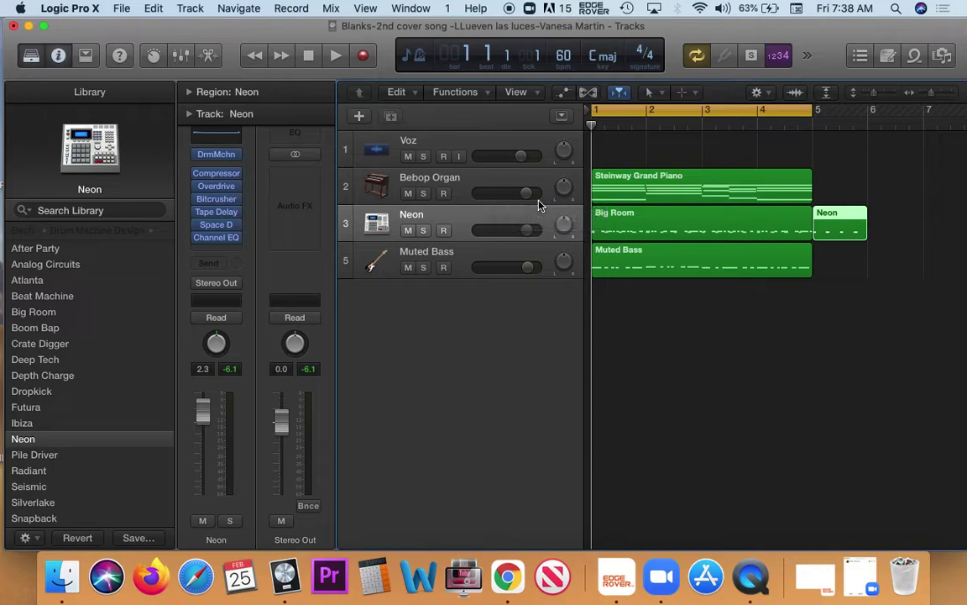
key(space)
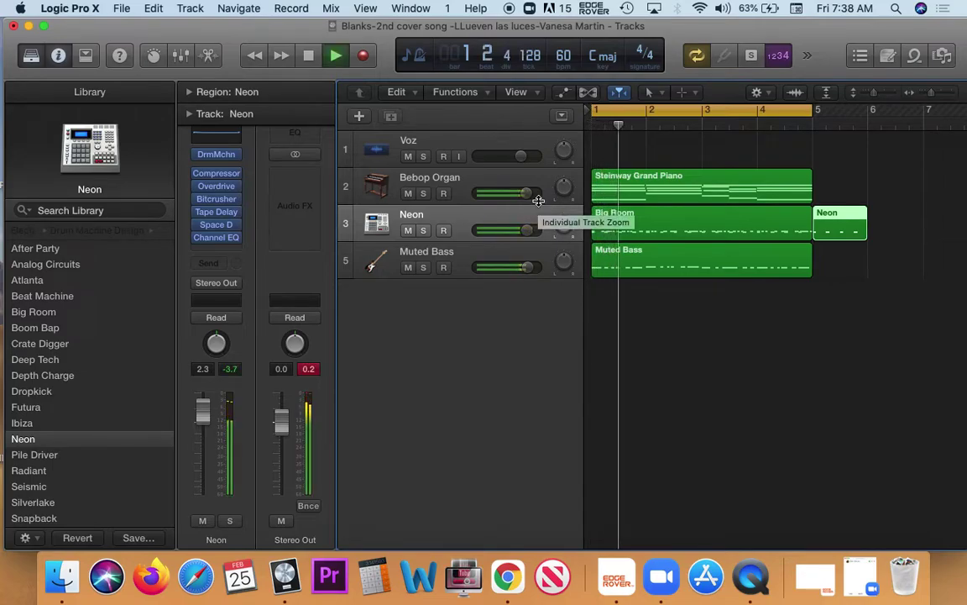
key(space)
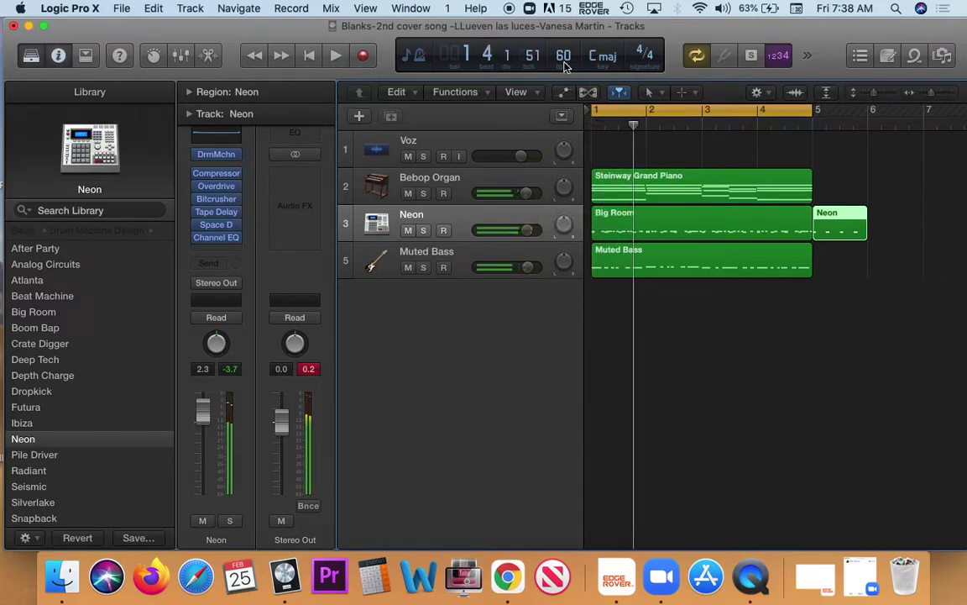
Set the project tempo to 90 bpm and play the loop at that speed
text(90)
key(Return)
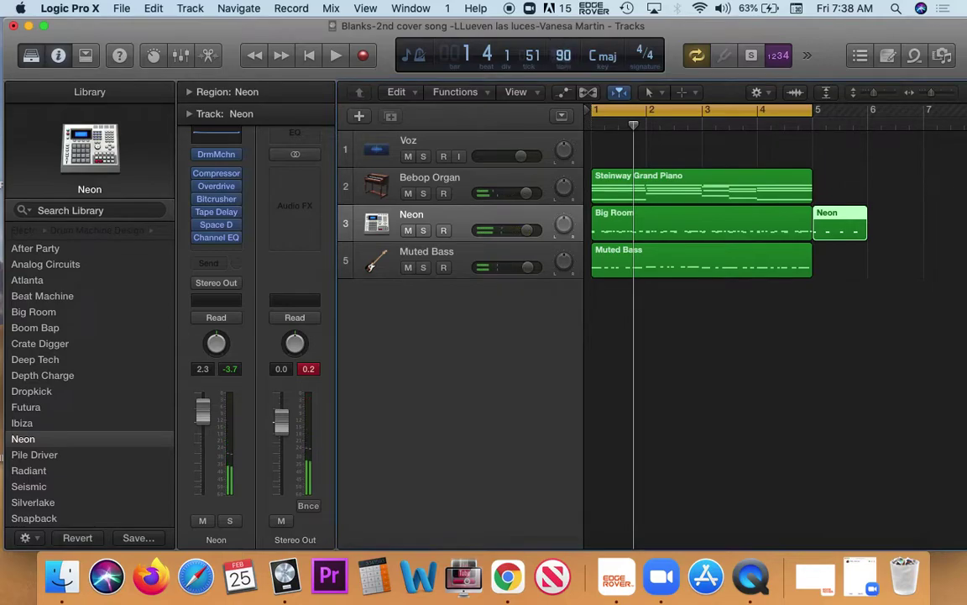
key(space)
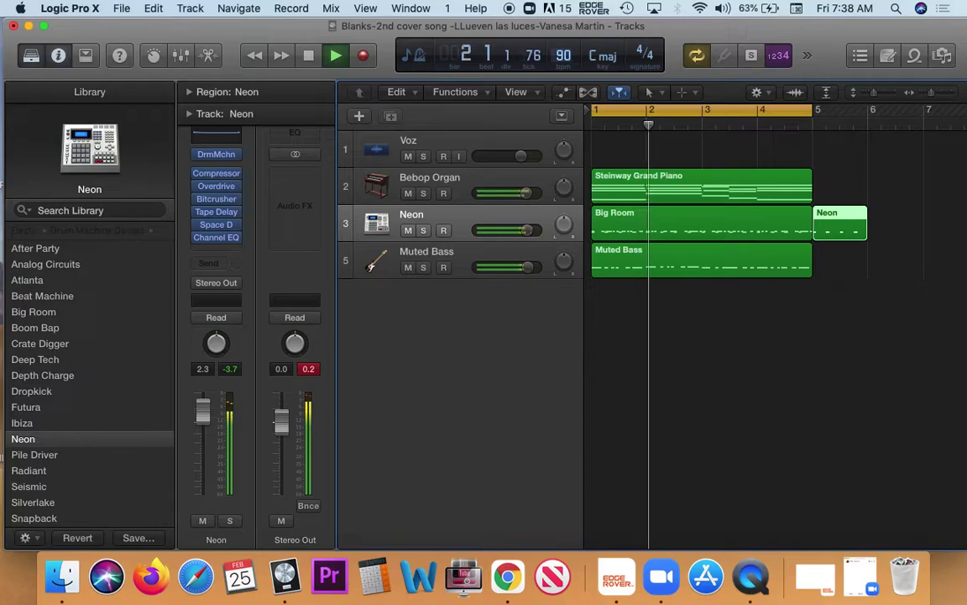
key(space)
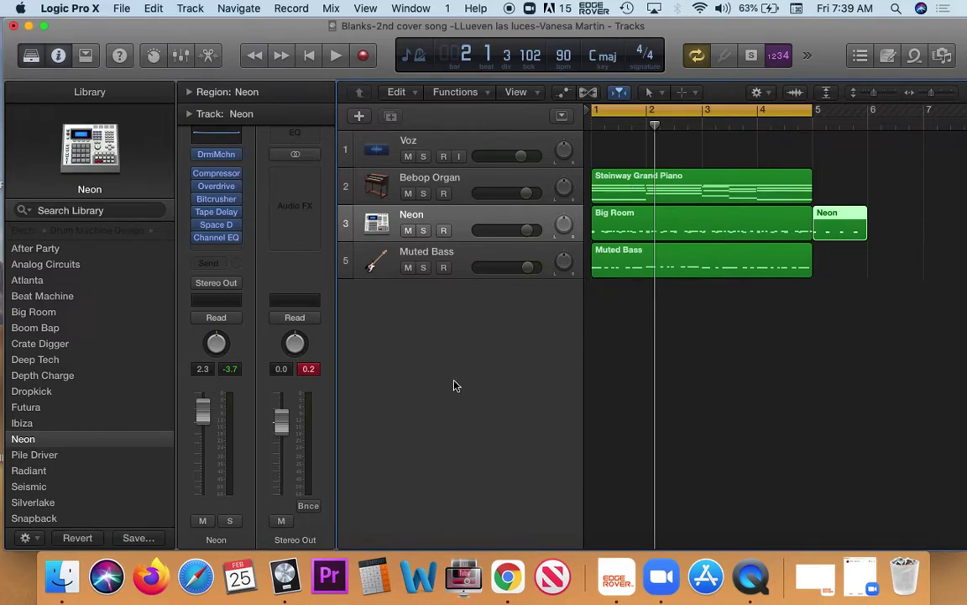
Switch to Chrome and search Google in a new tab for "llueven las luces vanesa martin acordes"
click(507, 576)
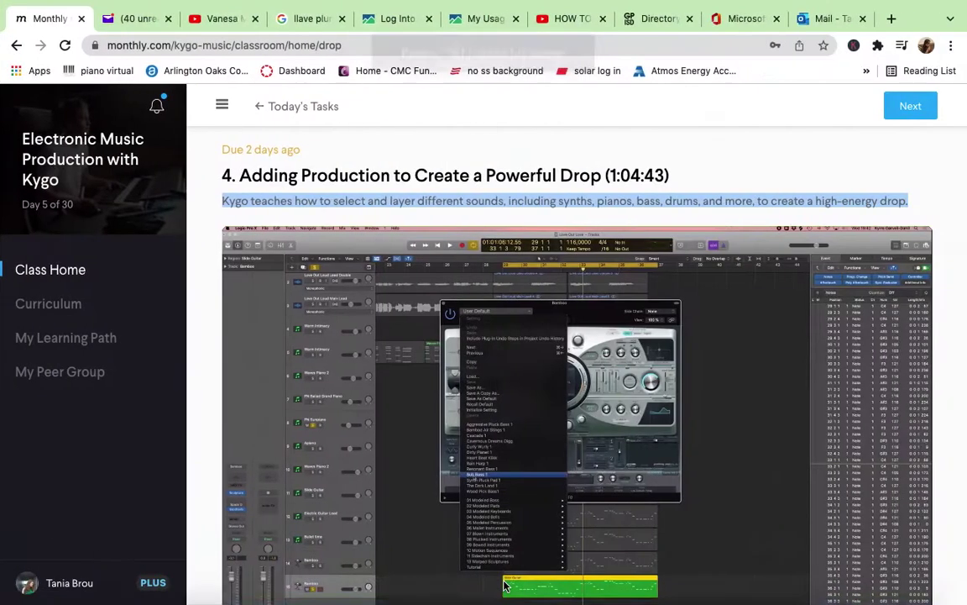
key(super+t)
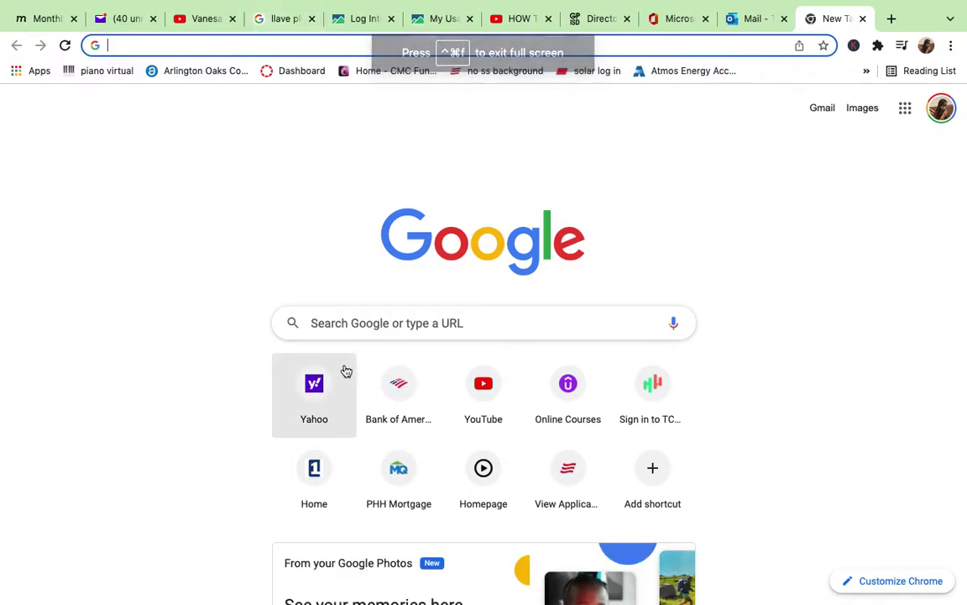
click(354, 320)
text(lluv)
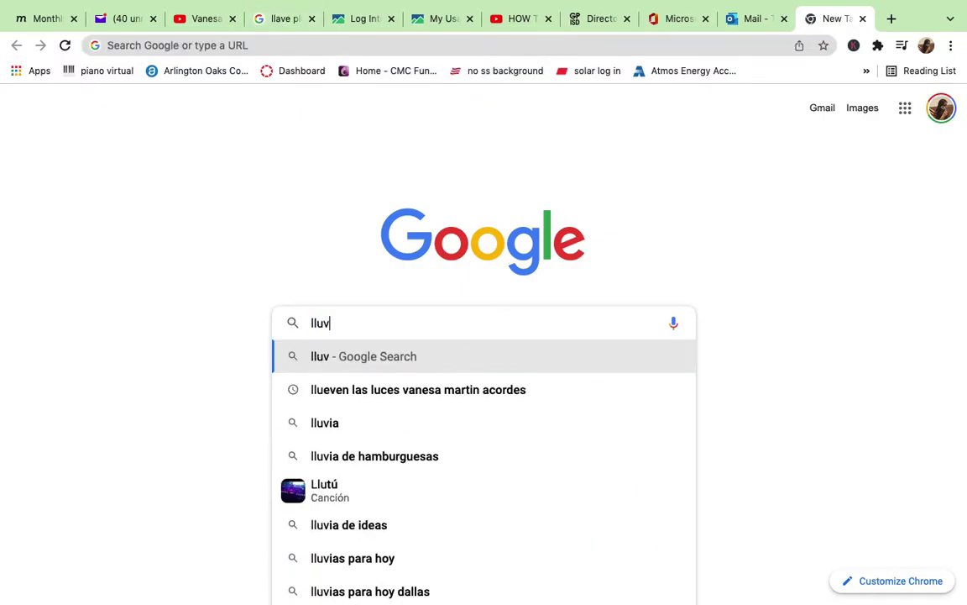
key(BackSpace)
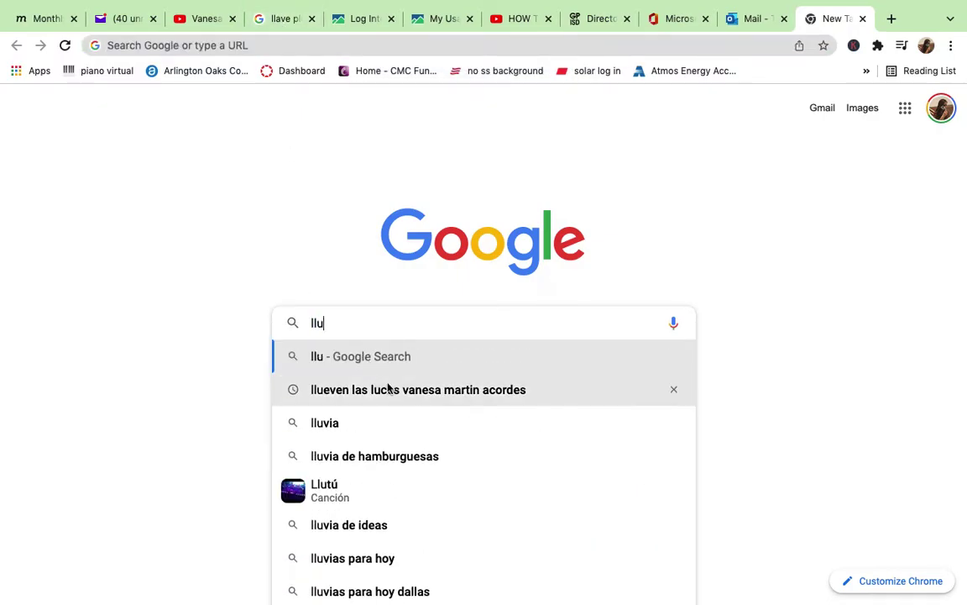
click(391, 400)
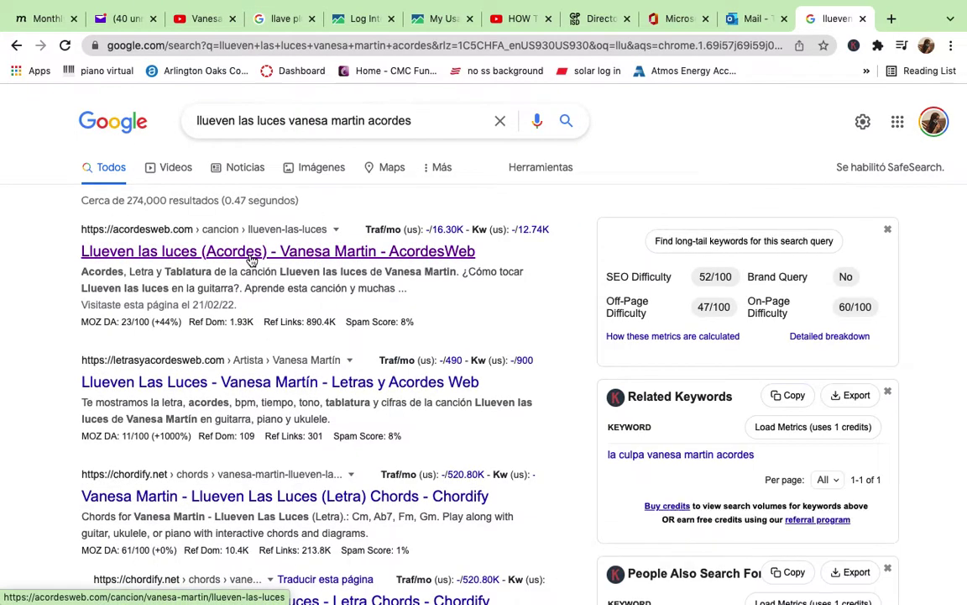
Open the AcordesWeb page for "Llueven las luces" and read the chords of the intro and first verse
click(250, 253)
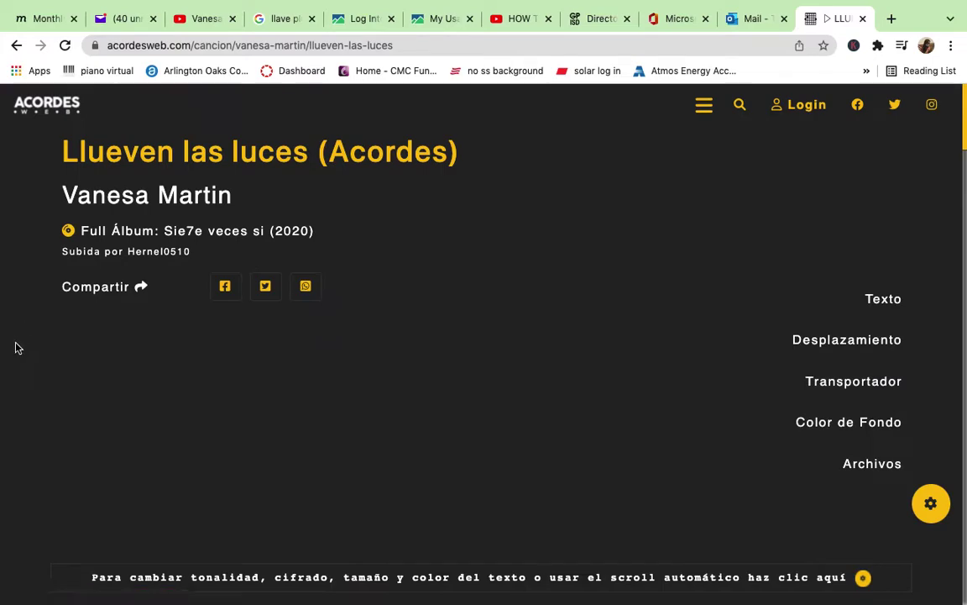
scroll(18, 345, down, 3)
scroll(15, 346, down, 10)
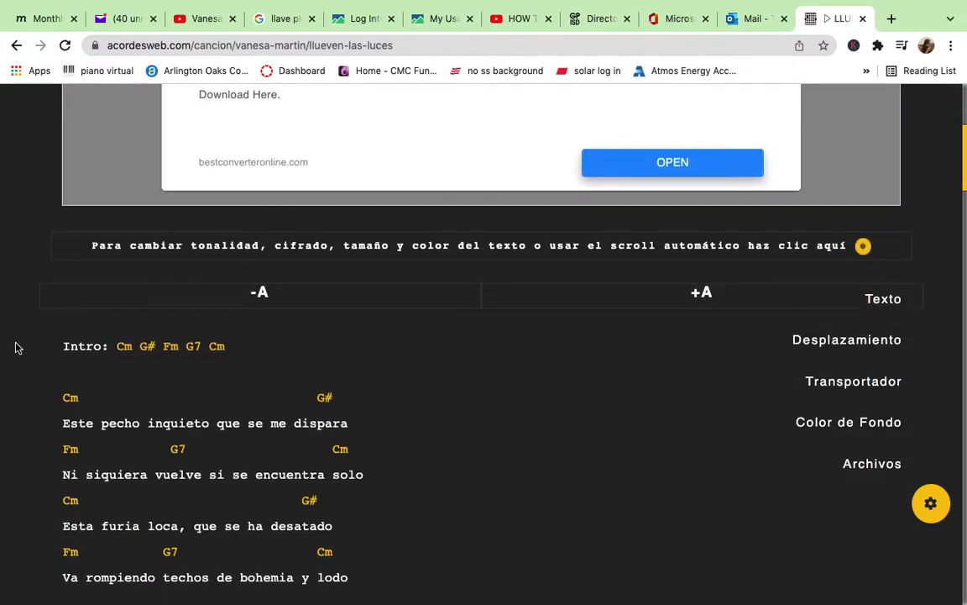
scroll(15, 347, down, 1)
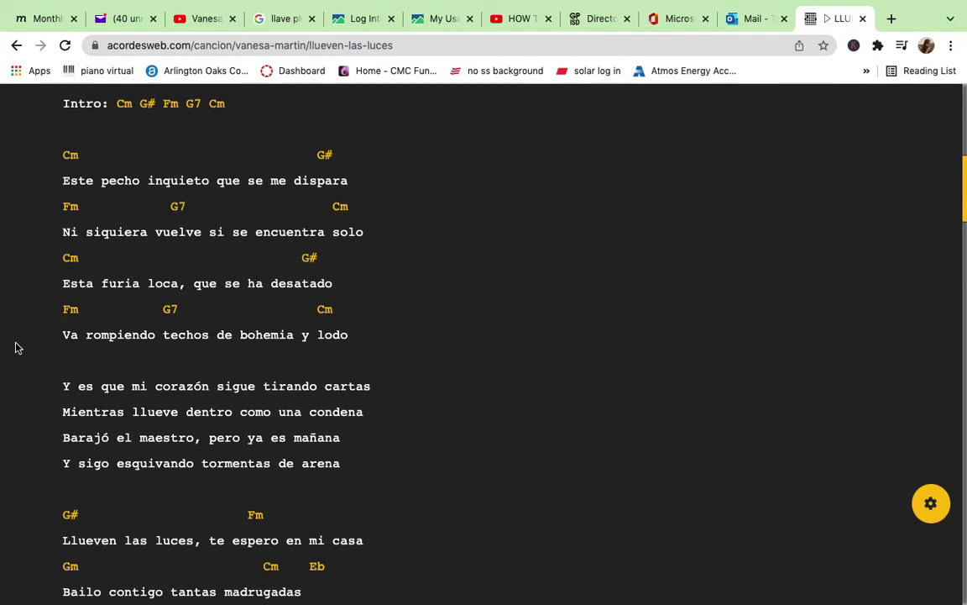
mouse_move(324, 161)
mouse_move(180, 209)
Go back to the search results, exit the browser's full-screen mode and minimize it to return to Logic Pro
click(17, 47)
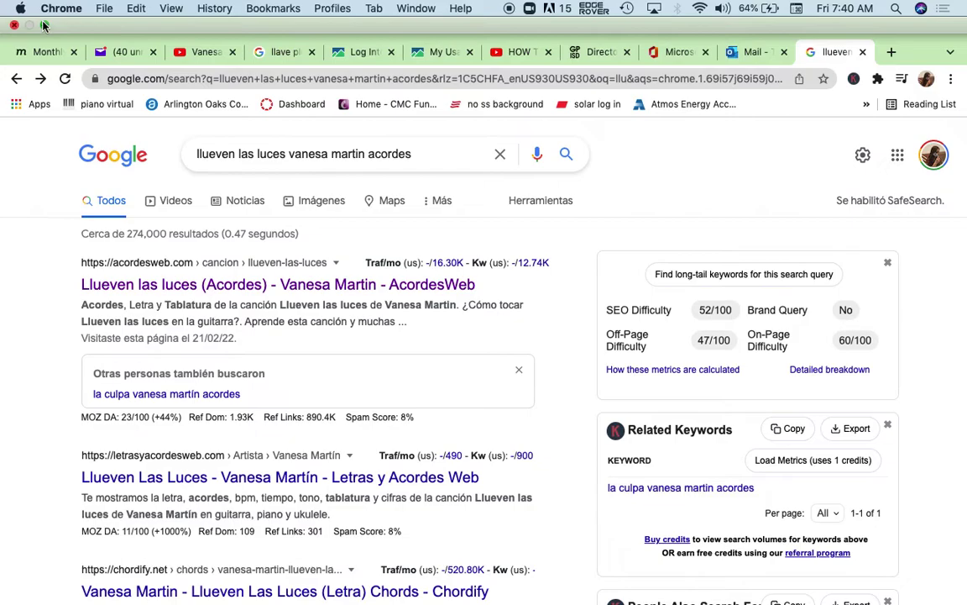
click(43, 28)
click(38, 33)
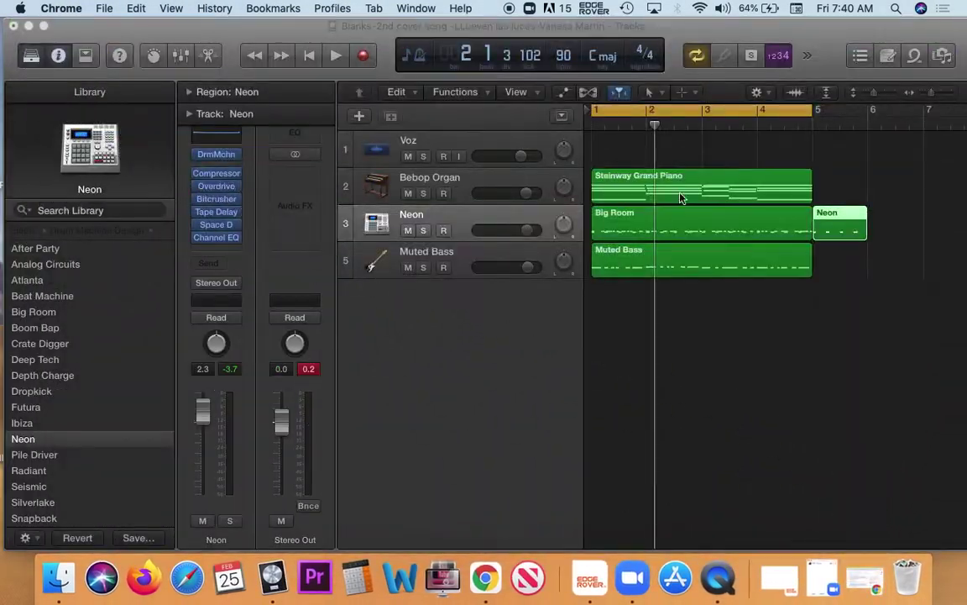
Open the Steinway Grand Piano region in the Piano Roll, showing all four bars with the playhead at bar 1
double_click(663, 200)
mouse_move(817, 28)
mouse_down()
mouse_move(621, 27)
mouse_move(816, 19)
mouse_up()
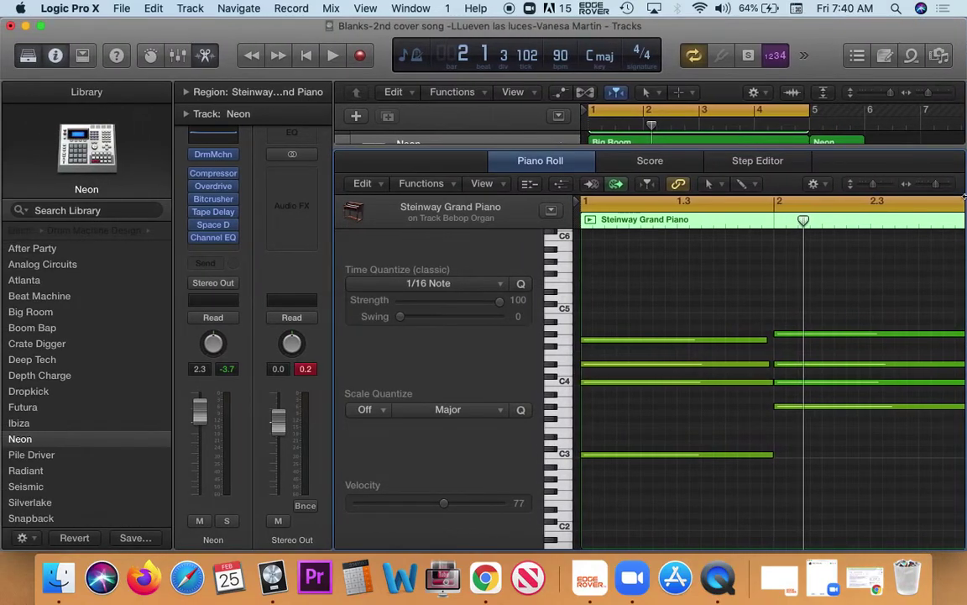
drag(940, 188, 931, 190)
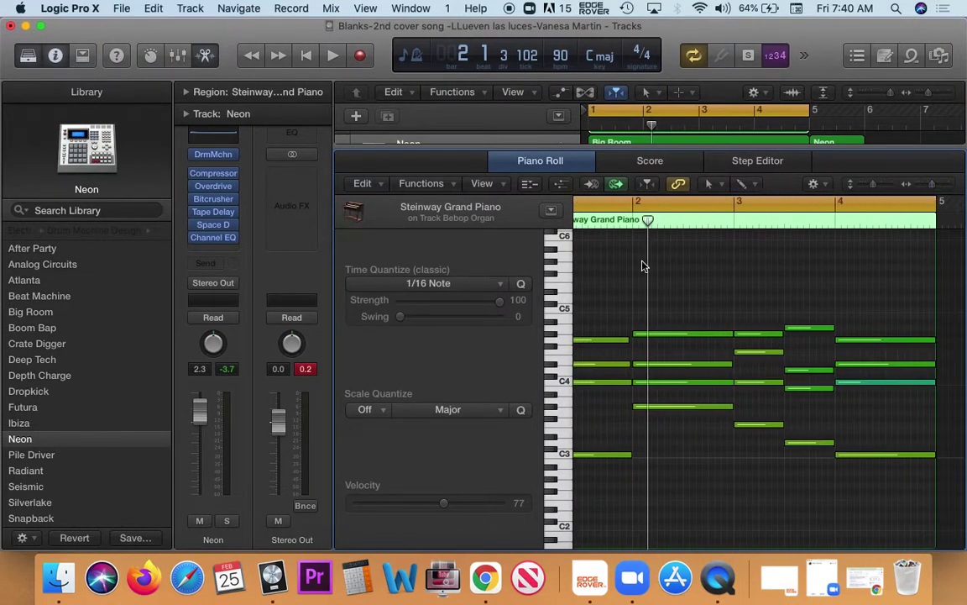
key(Return)
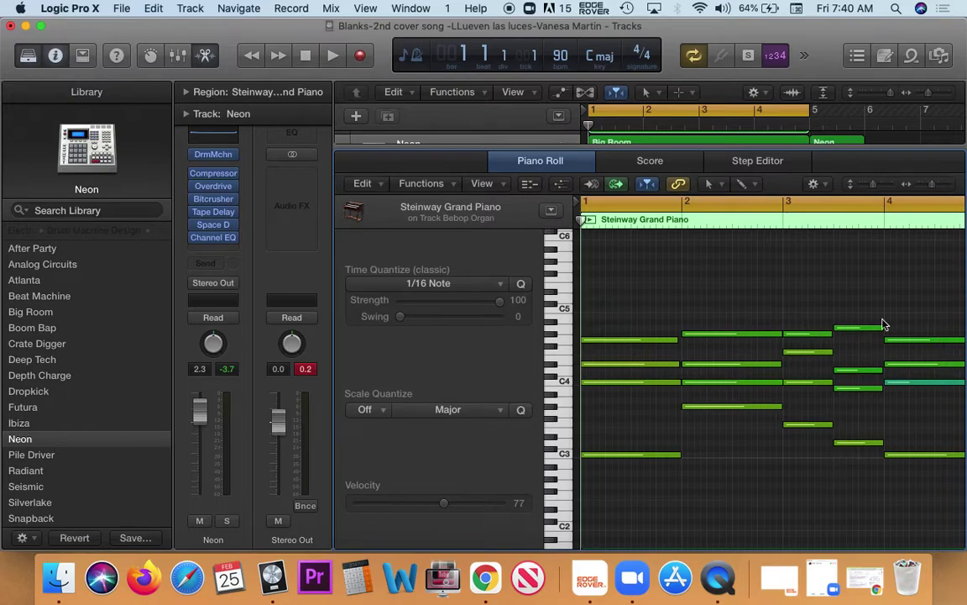
drag(932, 187, 931, 187)
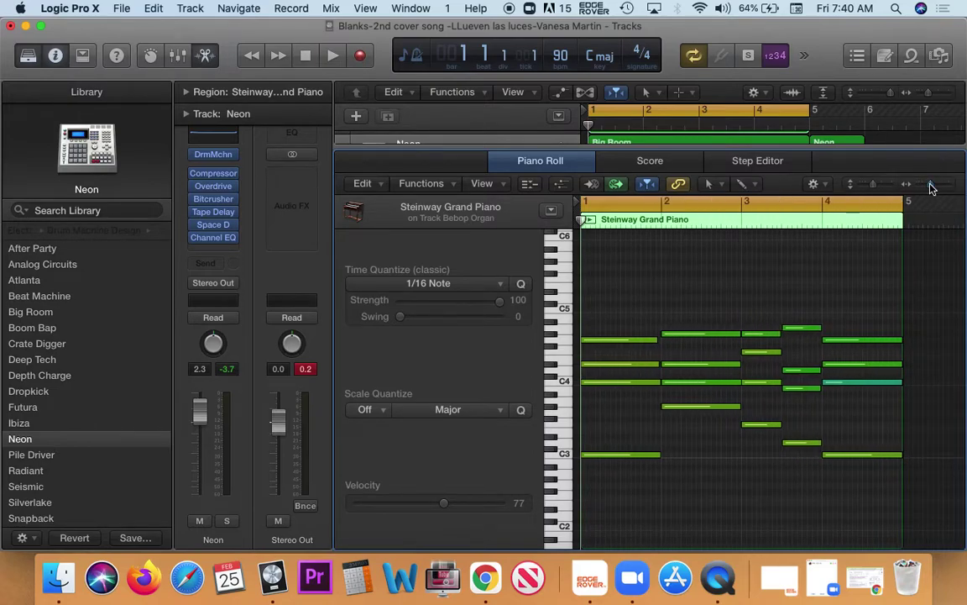
Audition the C4 note of the bar 1 chord and the two notes above it, one by one
click(598, 382)
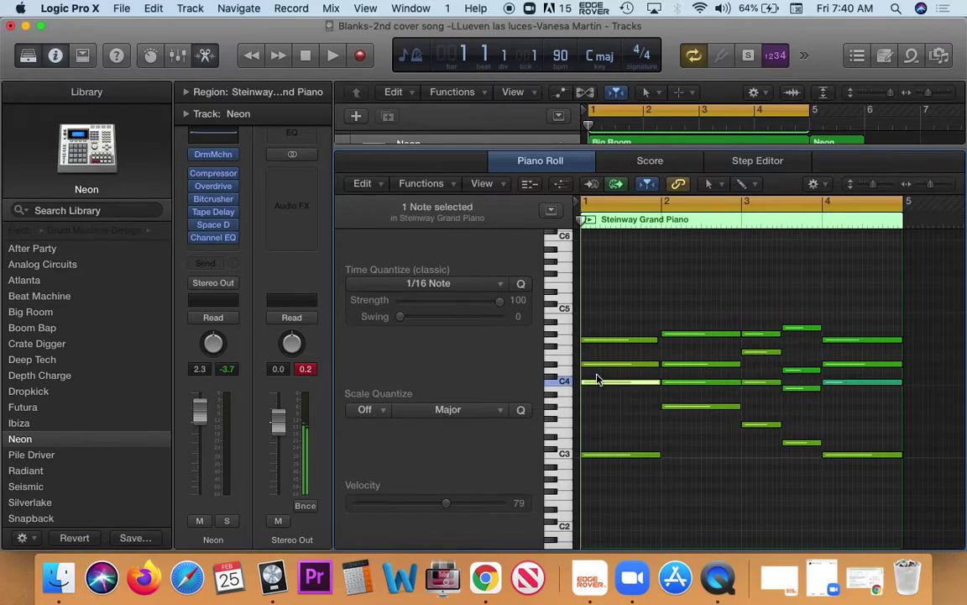
click(596, 364)
click(593, 340)
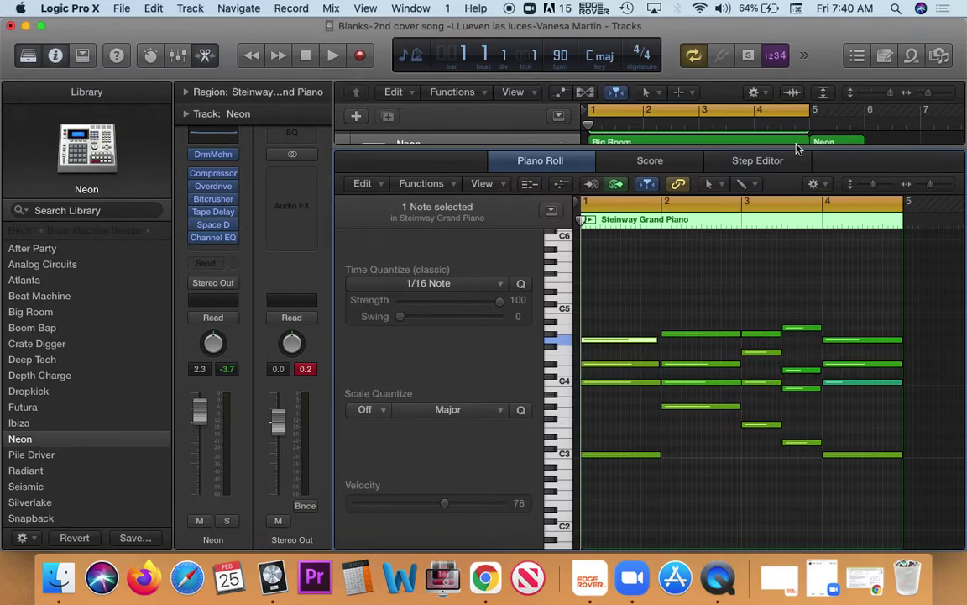
Draw three sample notes above the bar 1 chord with the Pencil Tool, and delete them together
click(752, 189)
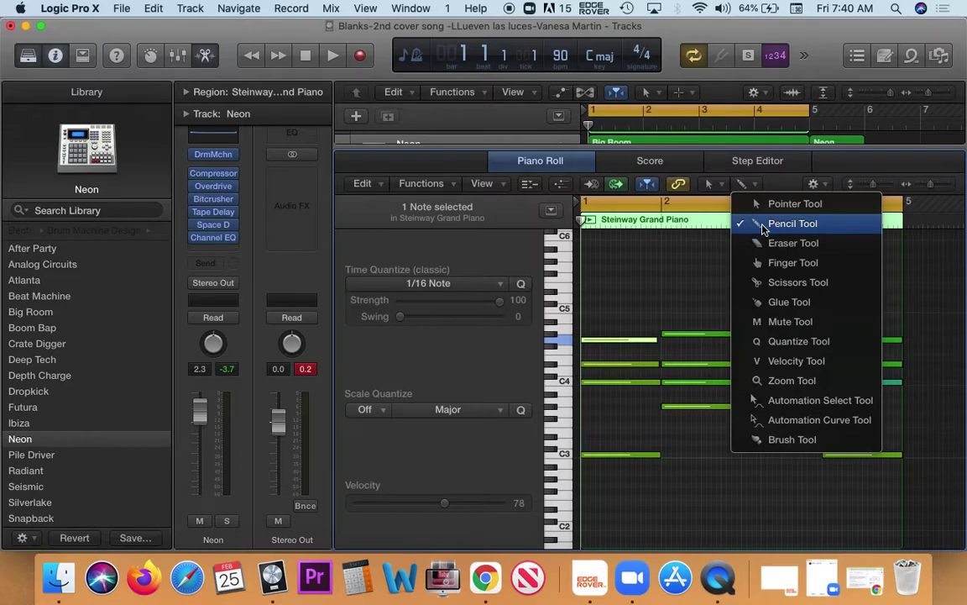
click(637, 317)
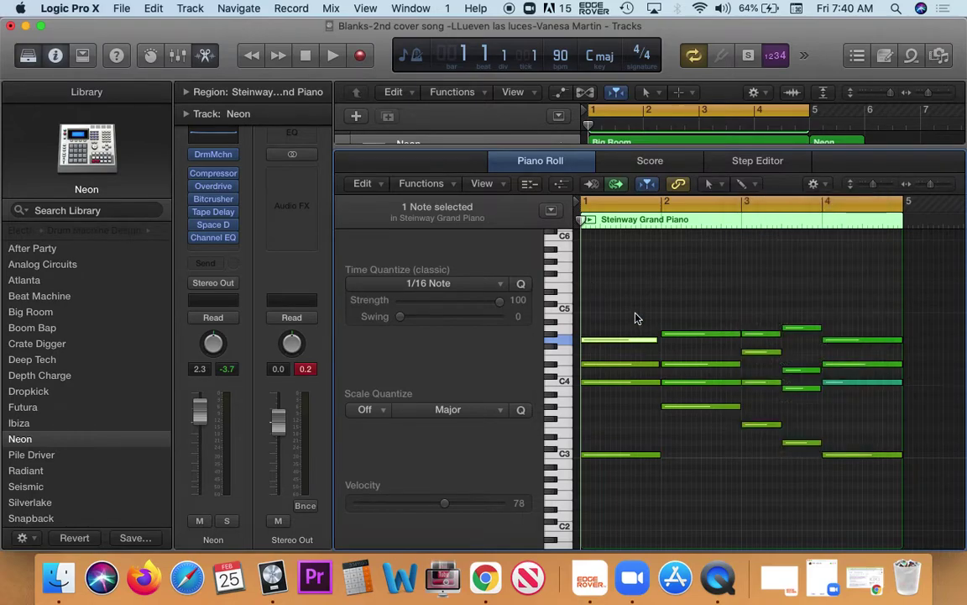
super+click(589, 292)
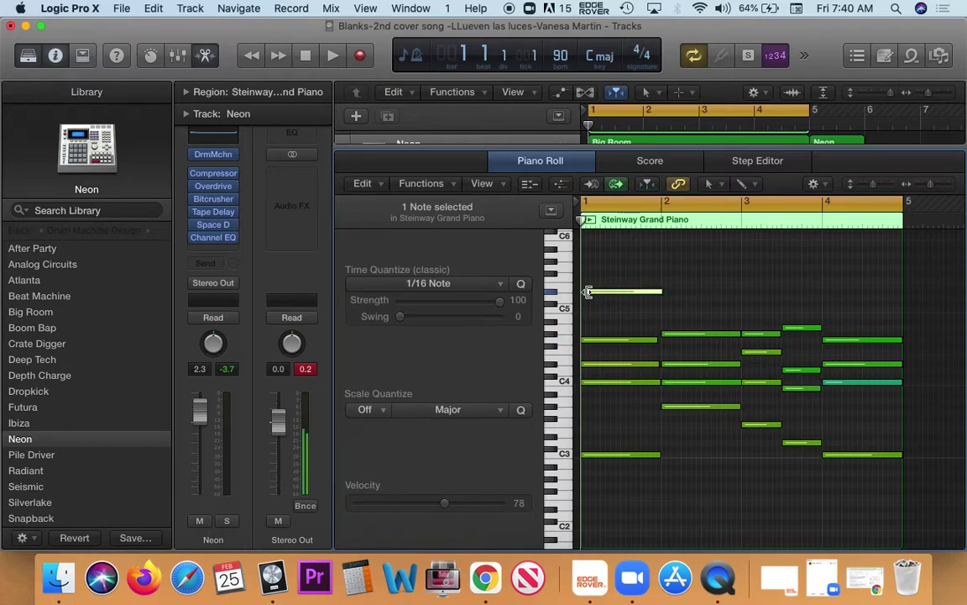
super+click(589, 257)
super+click(599, 268)
drag(670, 268, 607, 308)
key(Delete)
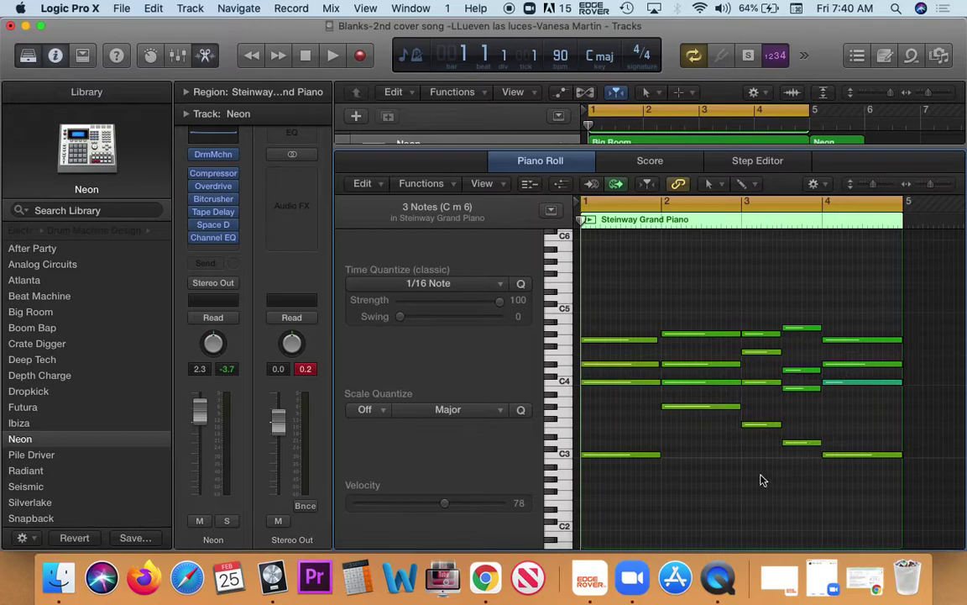
Audition each note of the bar 1 chord from C3 upward, play the opening briefly and return to the start
click(613, 456)
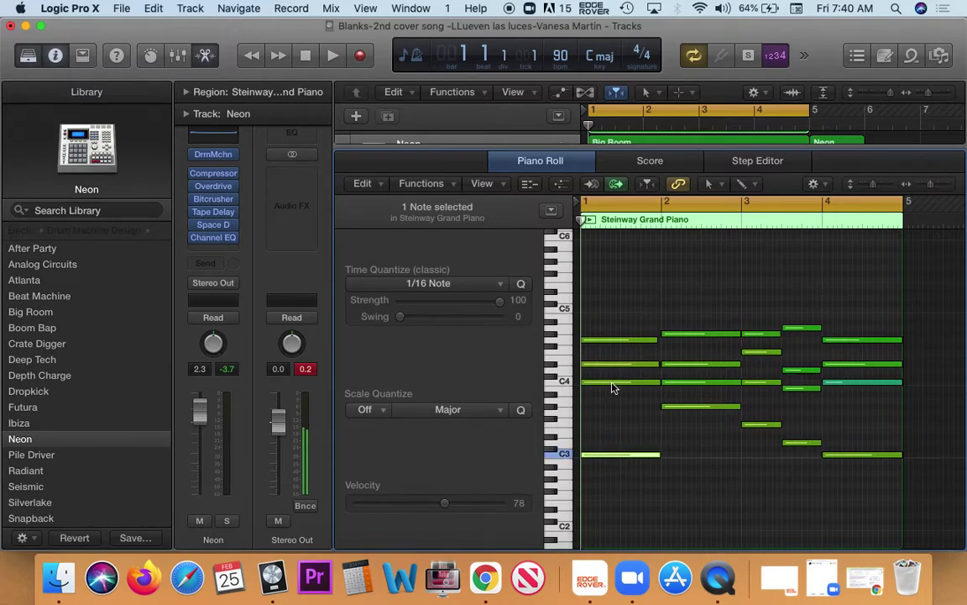
click(613, 383)
click(615, 364)
click(616, 340)
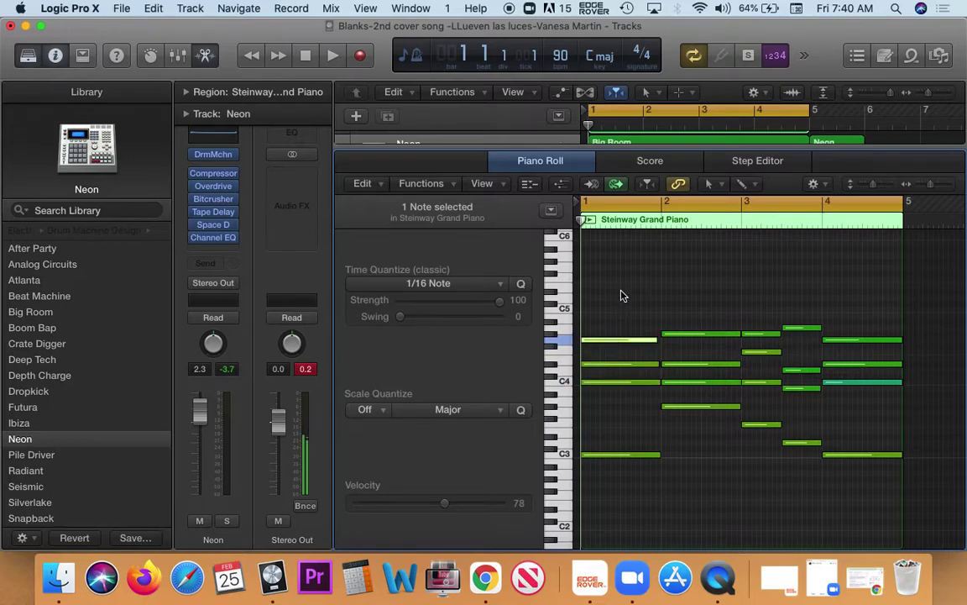
key(space)
key(space)
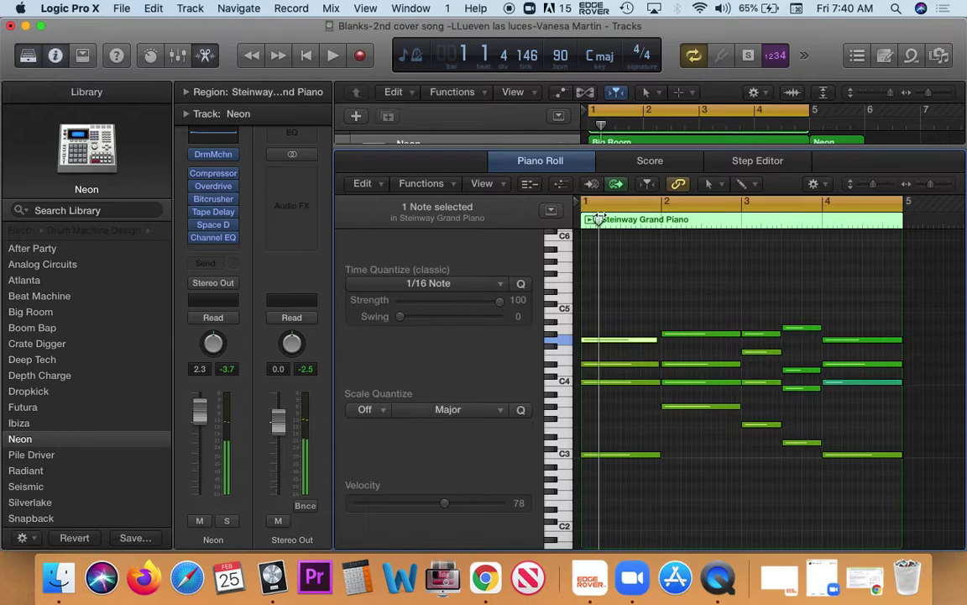
key(Return)
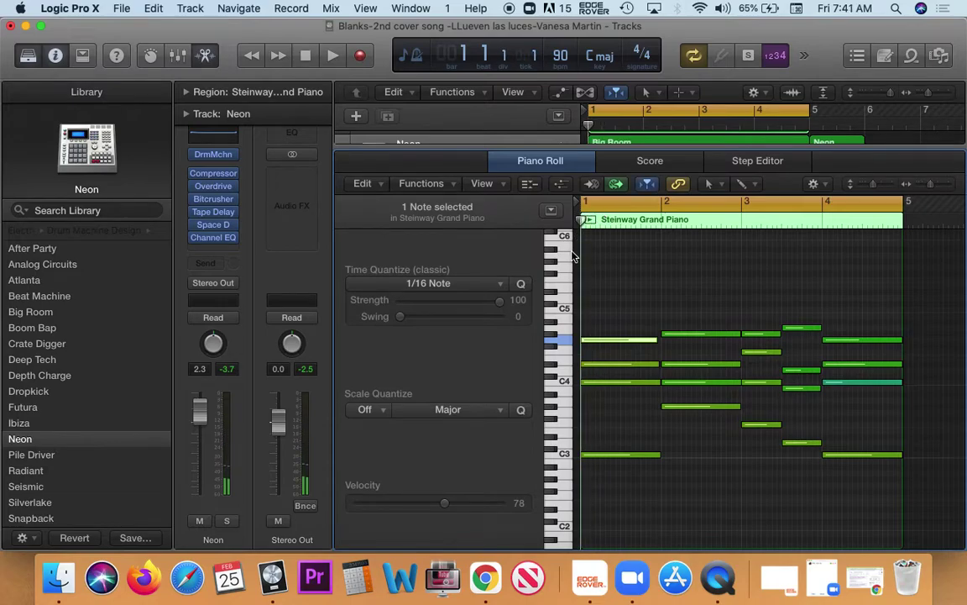
Audition the C3 and C4 notes of the bar 1 chord one after the other to compare the octave
drag(618, 292, 592, 476)
click(606, 435)
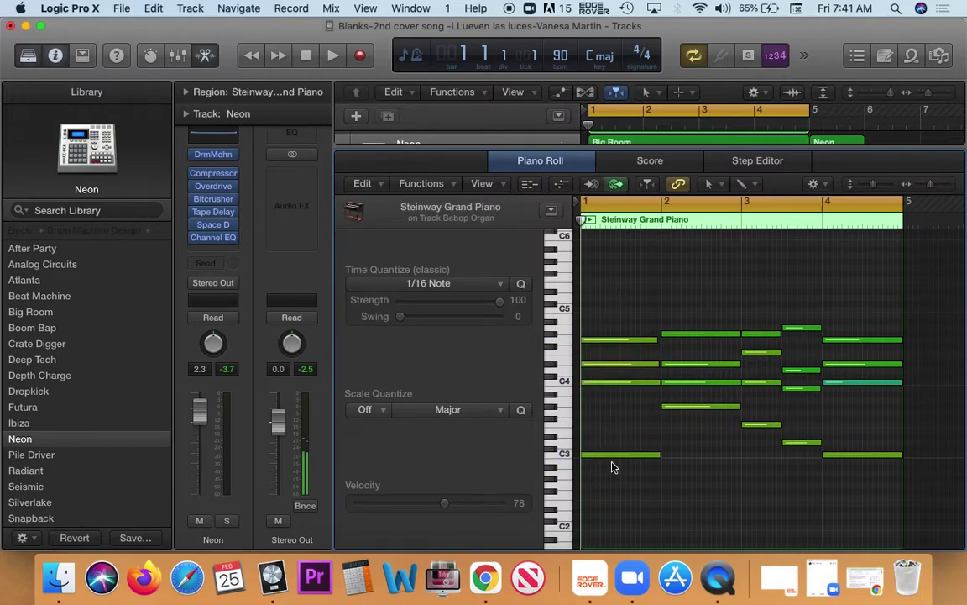
click(605, 454)
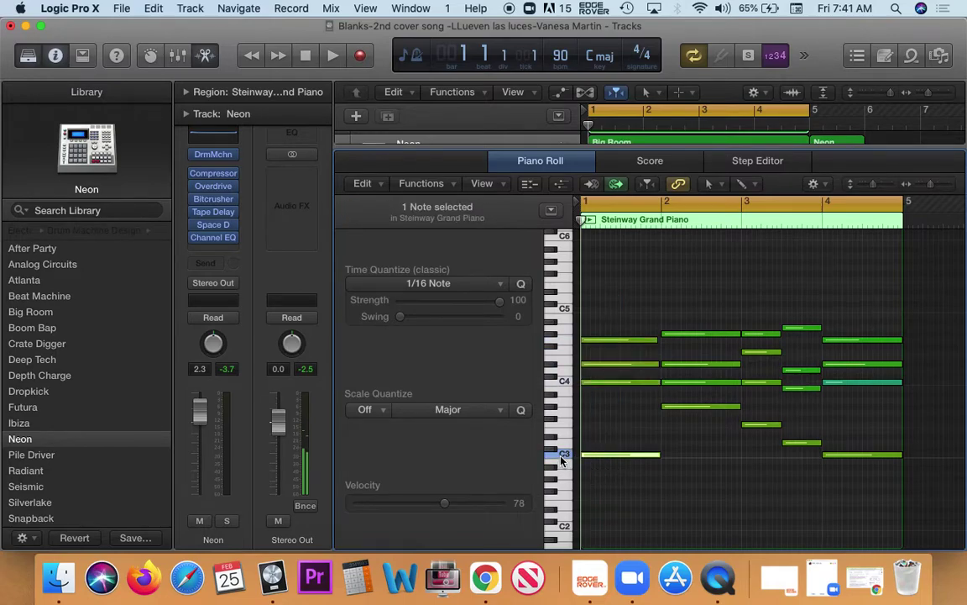
click(592, 382)
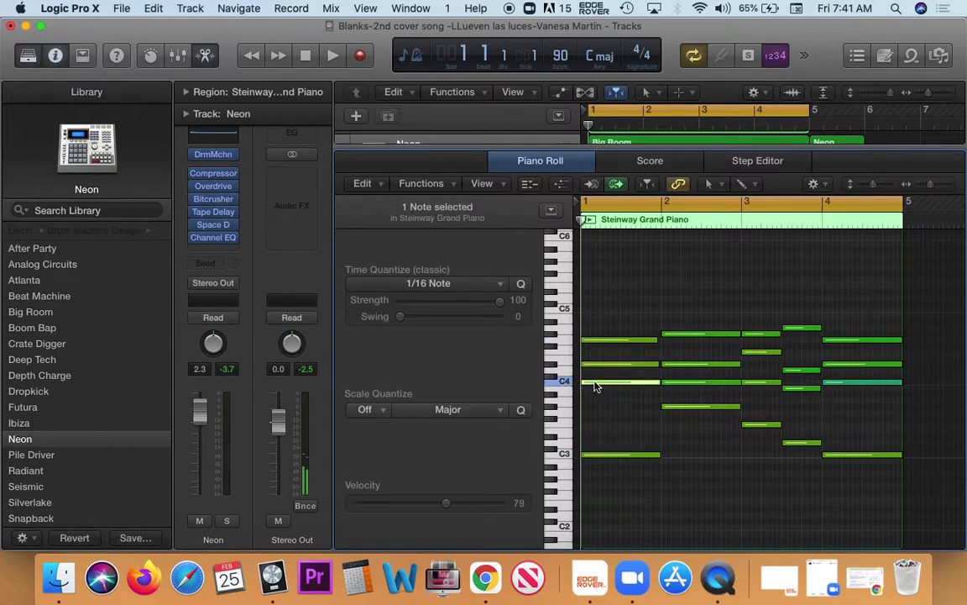
click(599, 459)
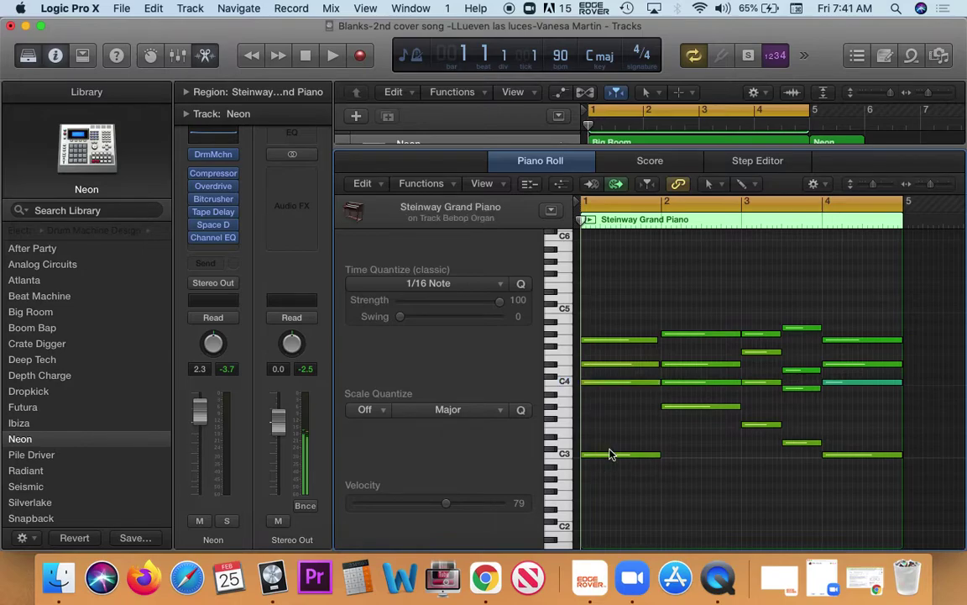
Audition the lowest note of the bar 2 chord and of both bar 3 chords, in playing order
click(682, 404)
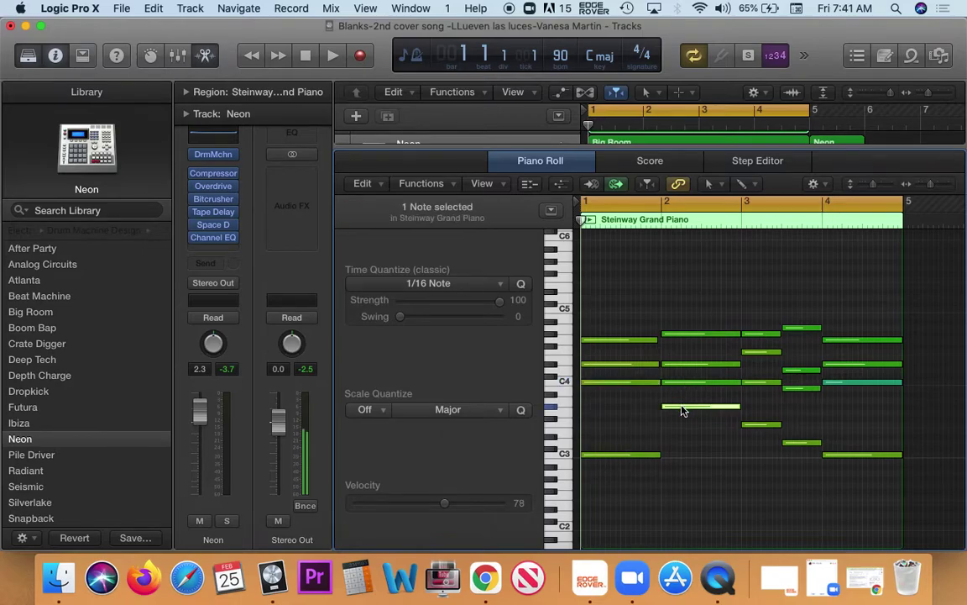
click(759, 426)
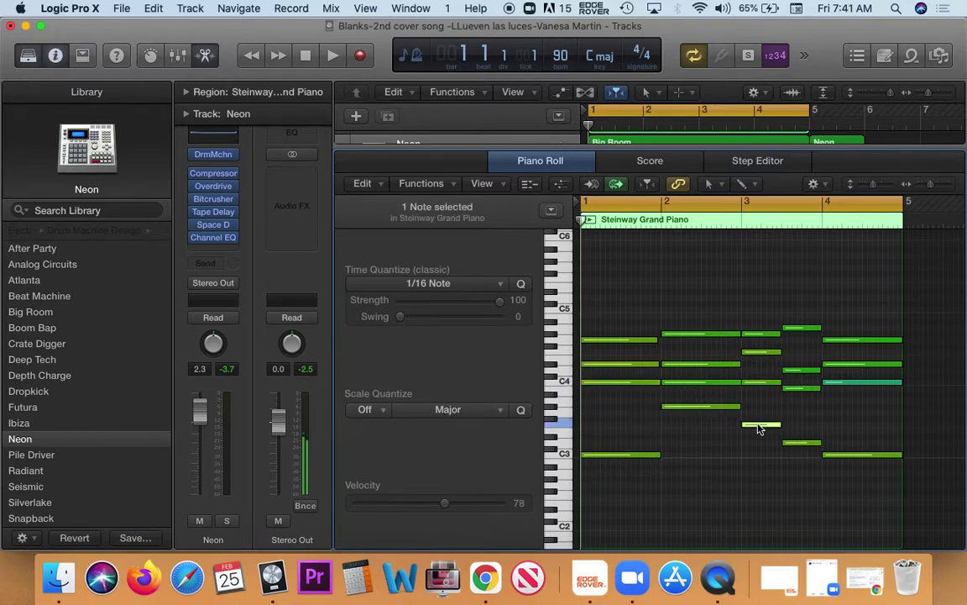
click(799, 445)
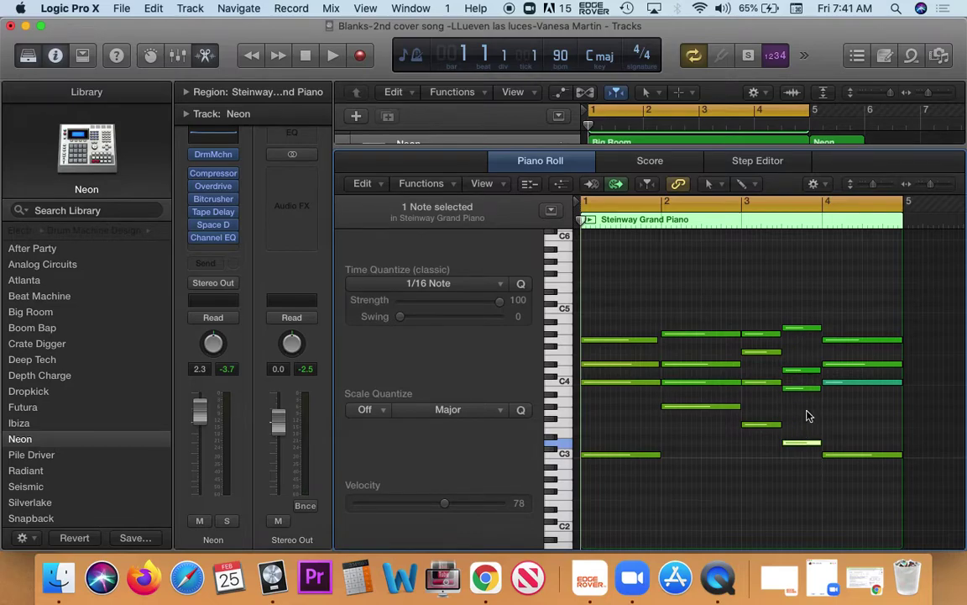
Audition the three upper notes of the second bar 3 chord, repeating the two notes nearest C4
click(798, 371)
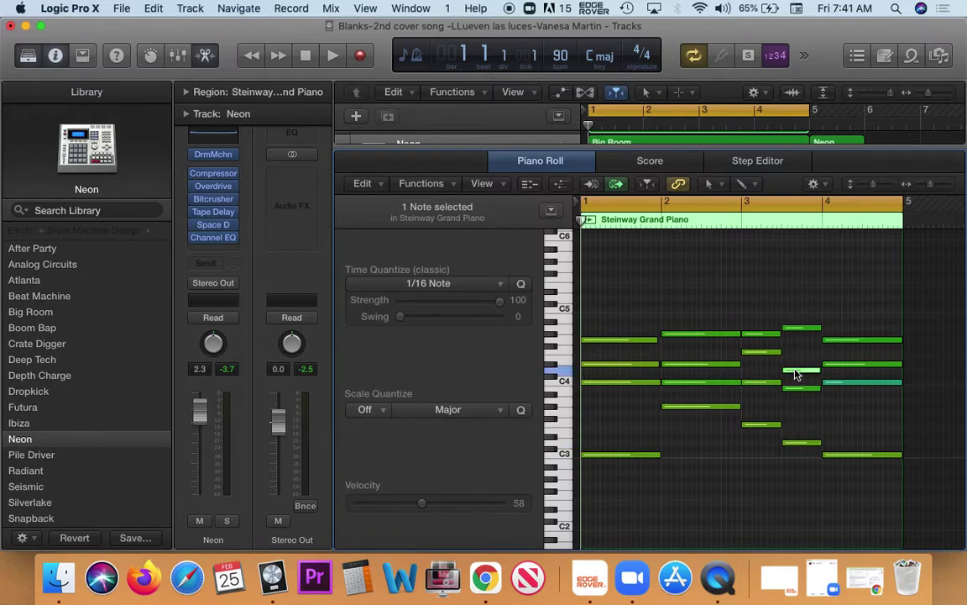
click(799, 387)
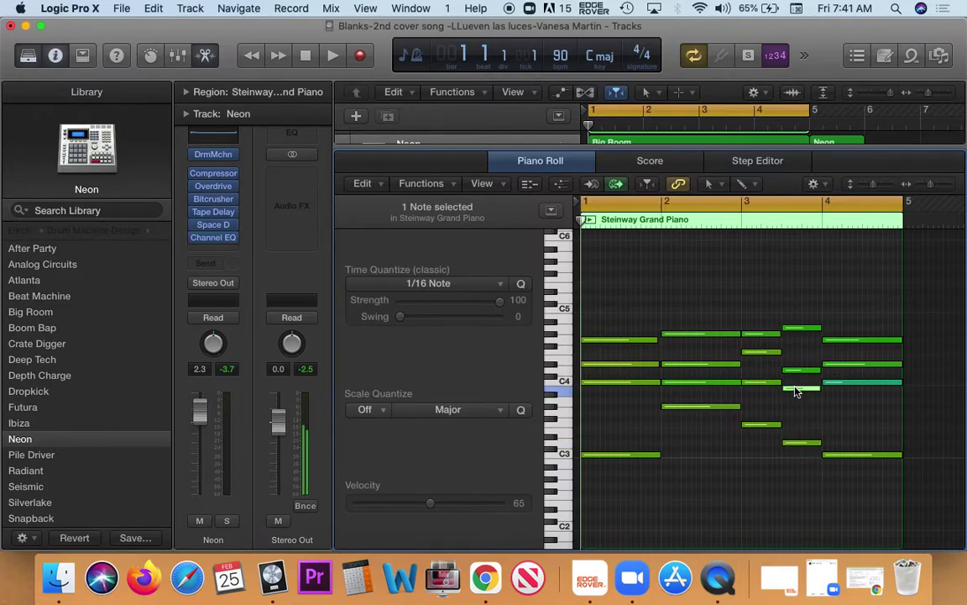
click(798, 328)
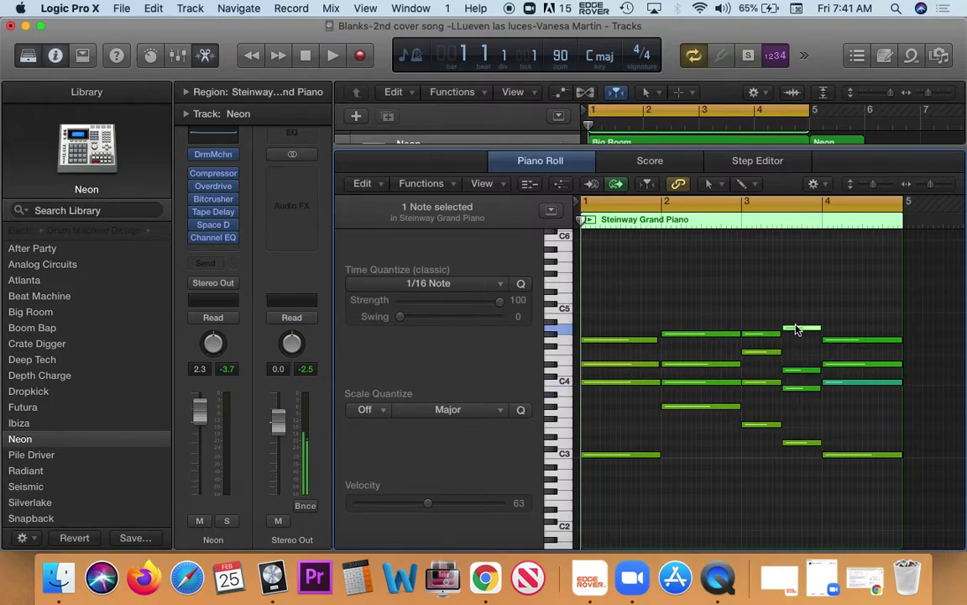
click(799, 371)
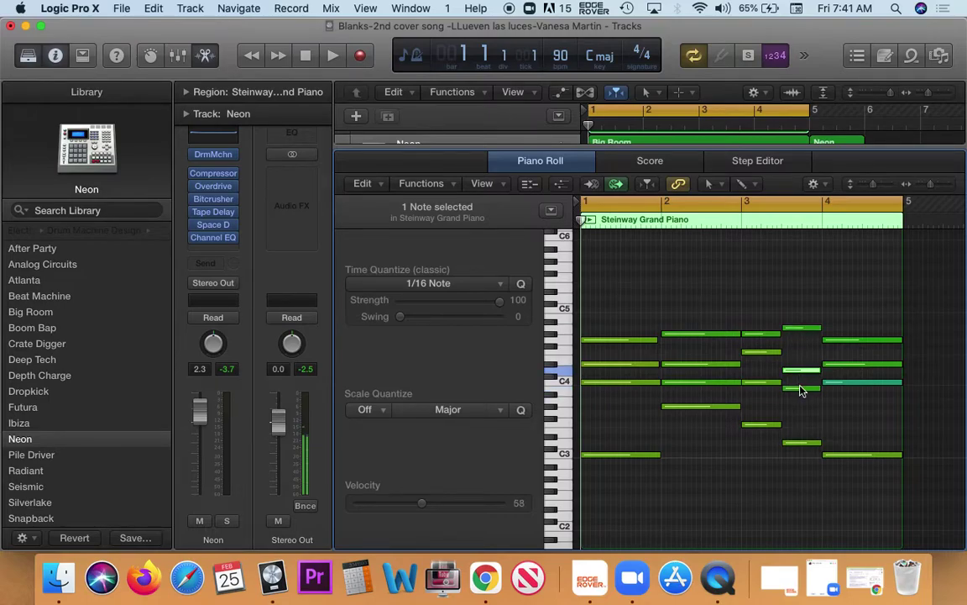
click(801, 389)
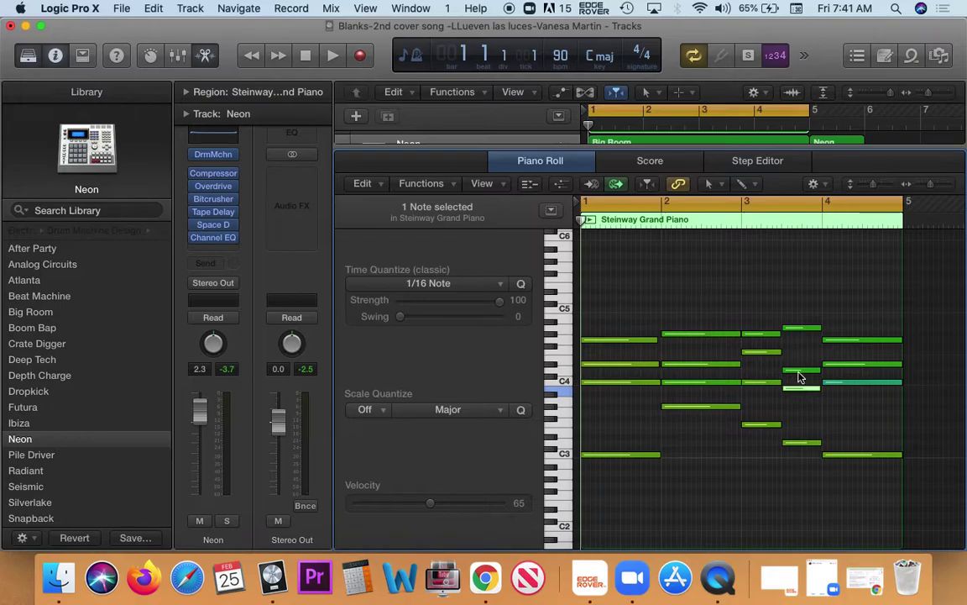
Switch to Chrome, review the intro and verse chords on AcordesWeb's "Llueven las luces" page, and return to Logic Pro
click(865, 578)
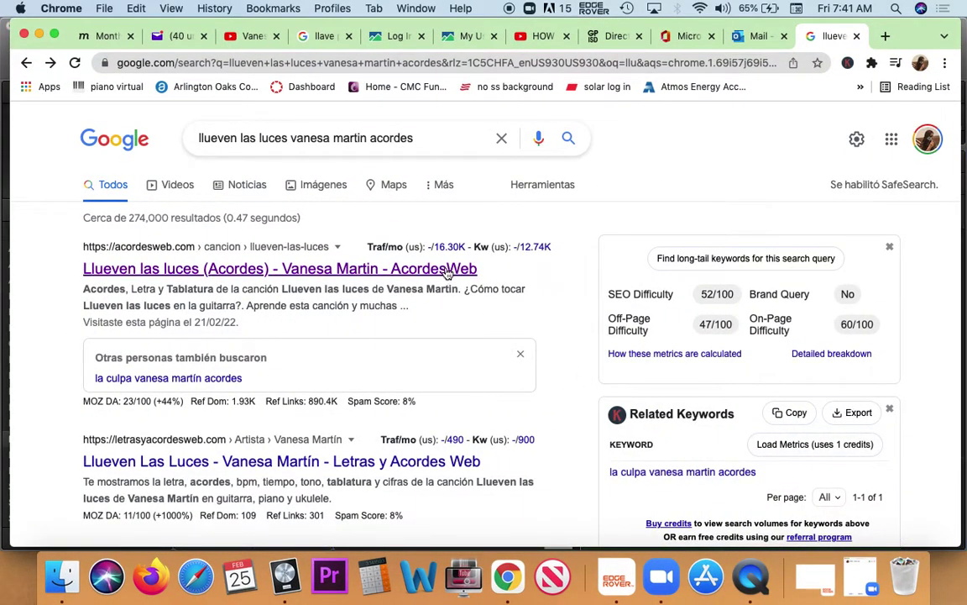
click(402, 268)
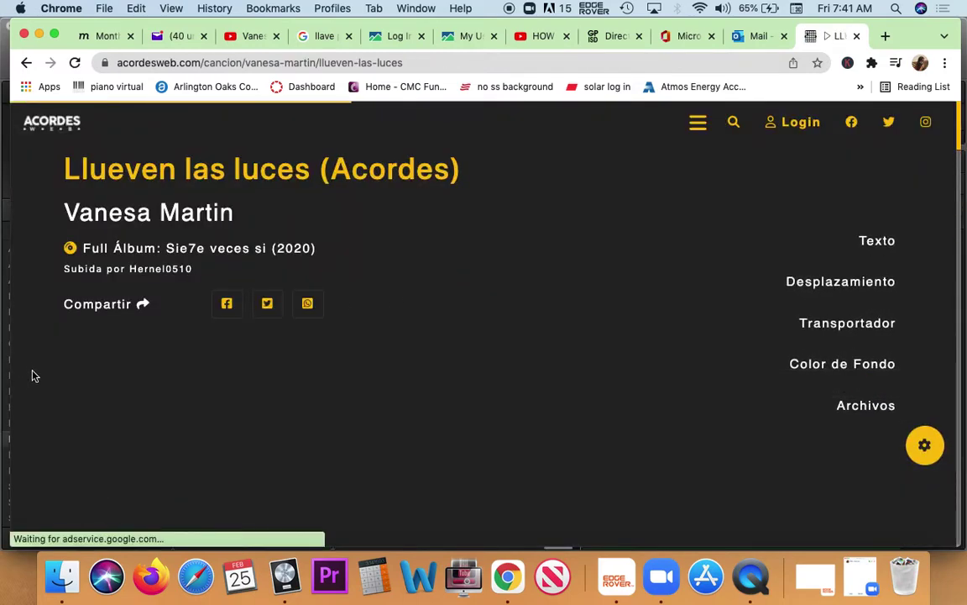
scroll(30, 373, down, 5)
scroll(32, 375, down, 8)
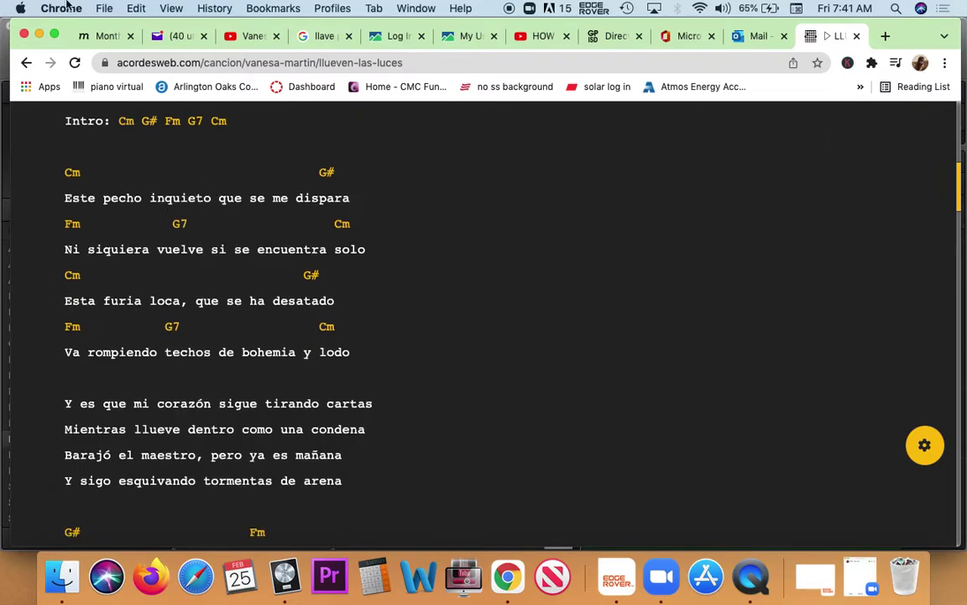
click(39, 36)
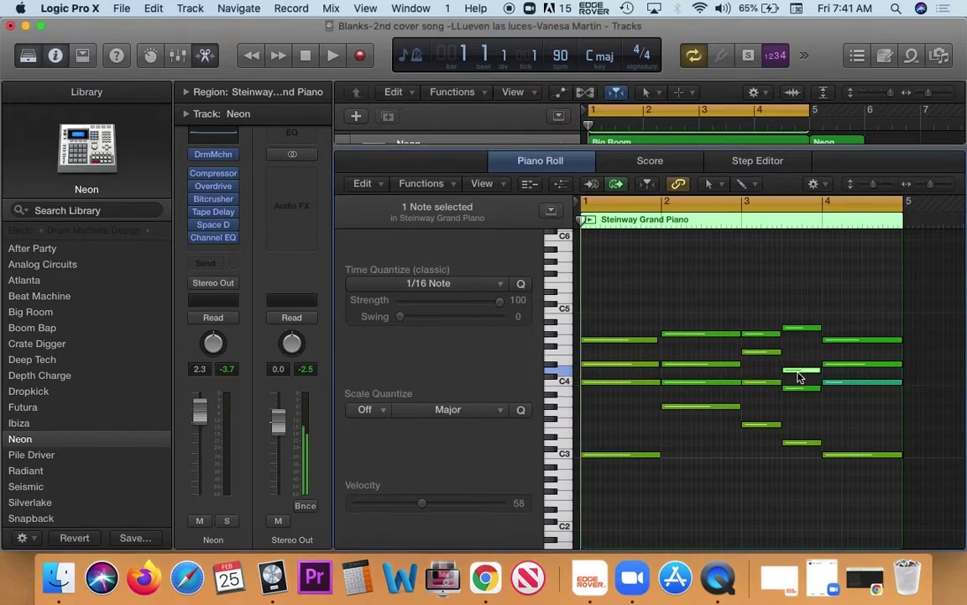
Audition every note of the second bar 3 chord from its highest note down to its bass note
click(797, 329)
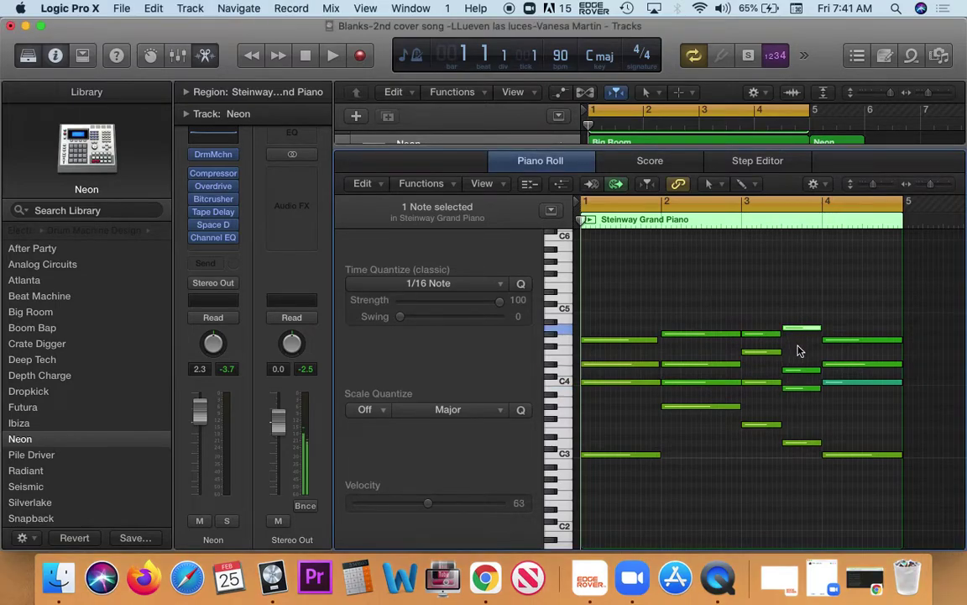
click(802, 371)
click(801, 389)
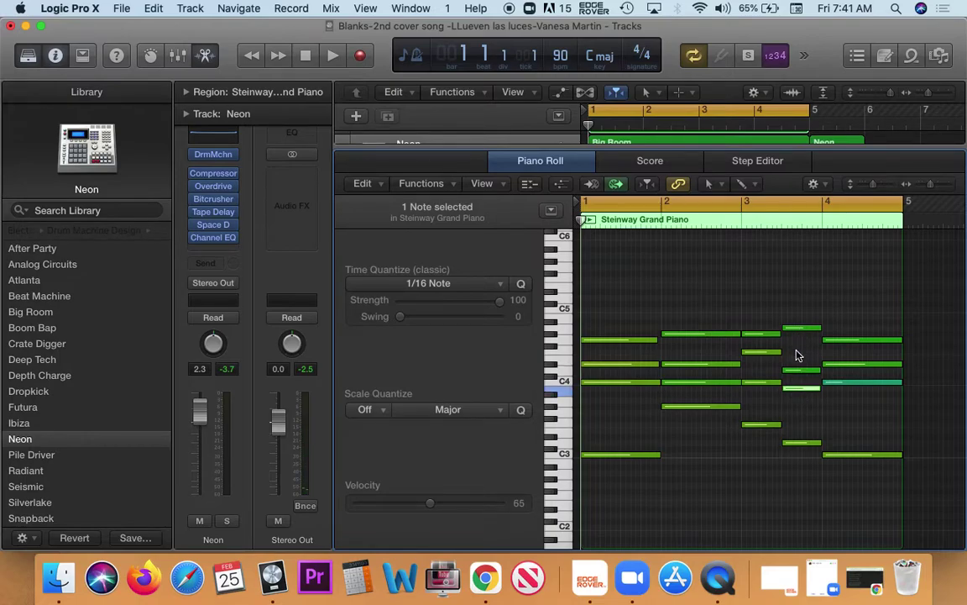
click(805, 438)
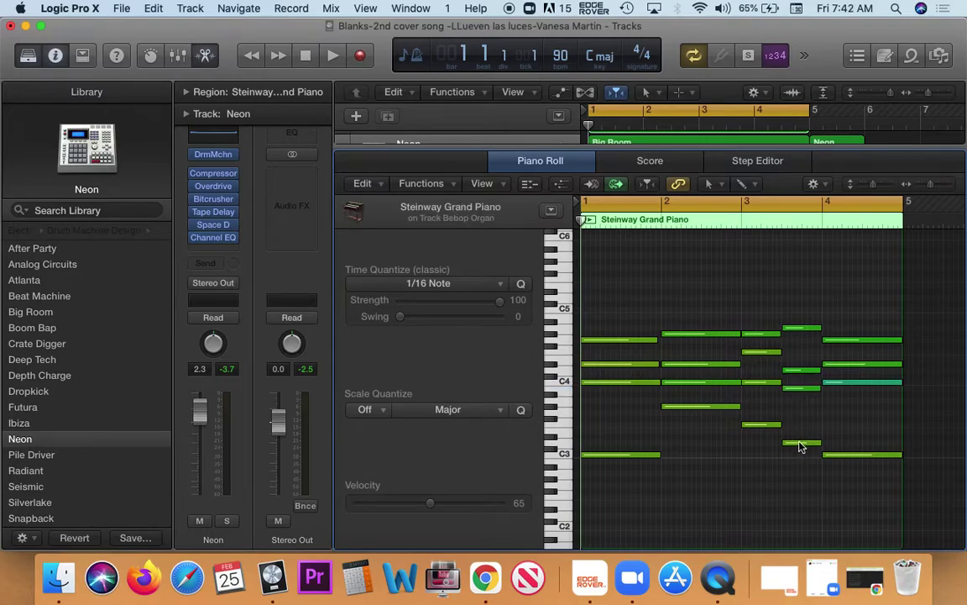
click(796, 441)
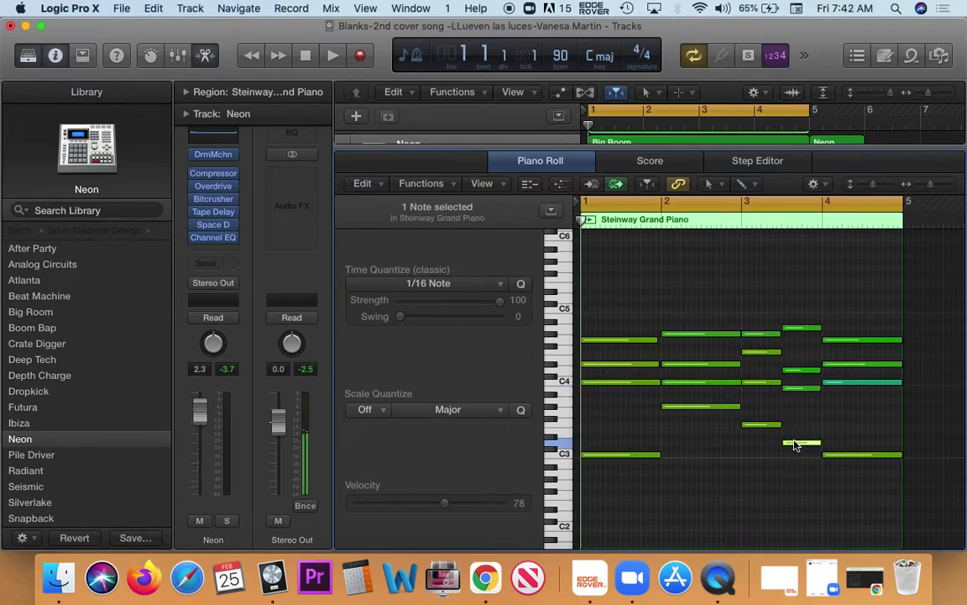
Audition the C3, C4 and highest notes of the bar 4 chord, finishing on C4
click(853, 455)
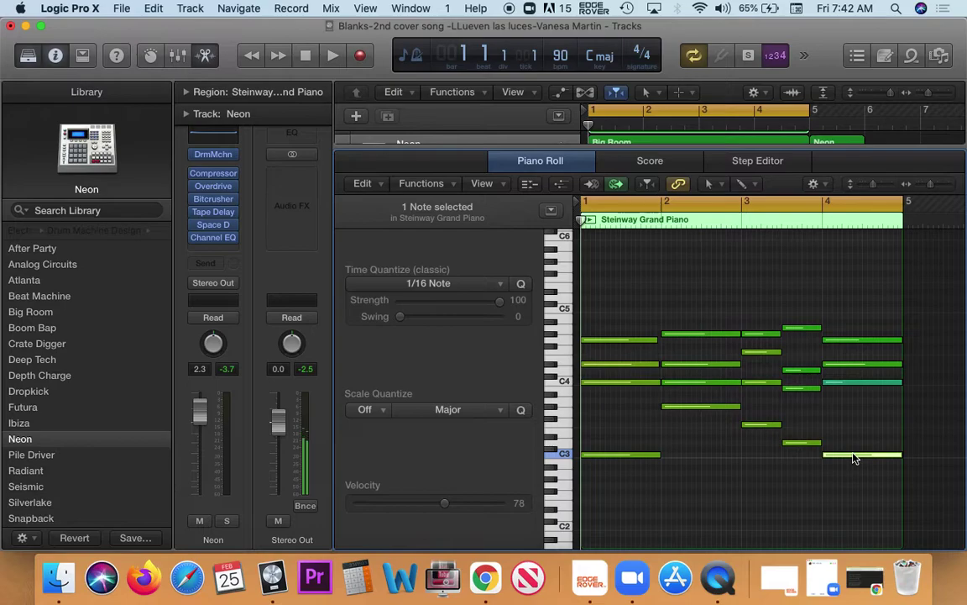
click(852, 383)
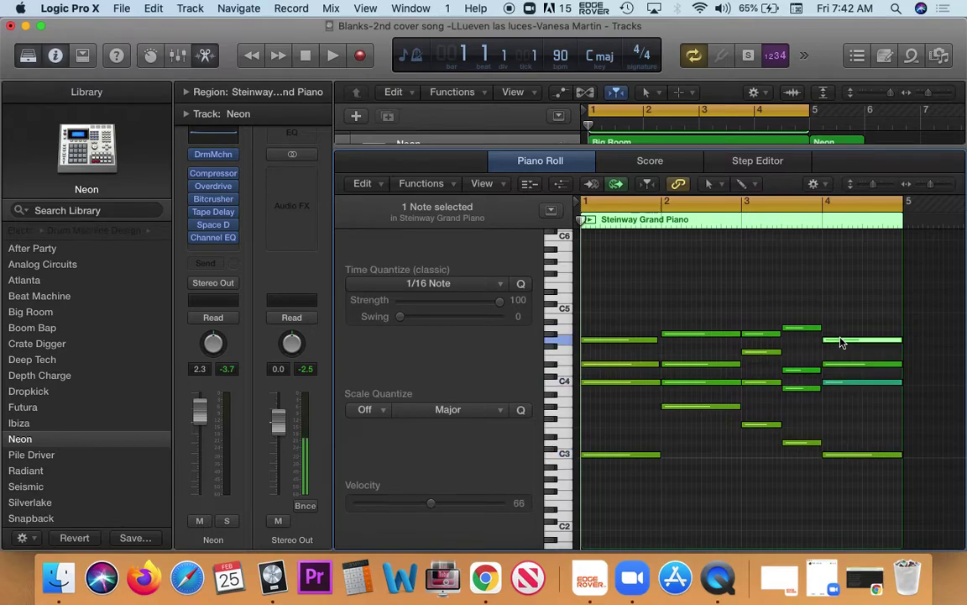
click(843, 340)
click(843, 382)
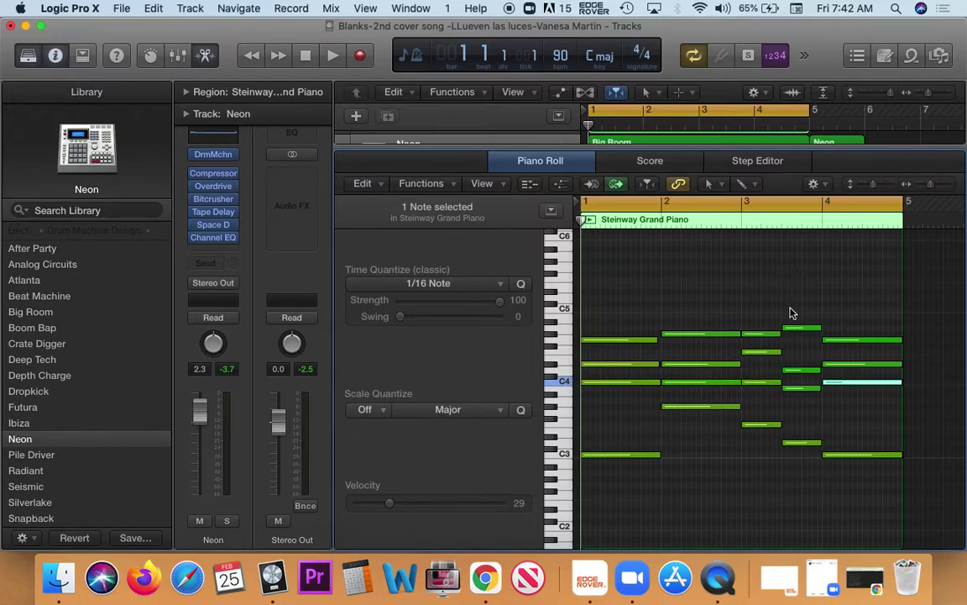
Play the progression into bar 4, stop it, and move the playhead back through each bar line to bar 1
key(space)
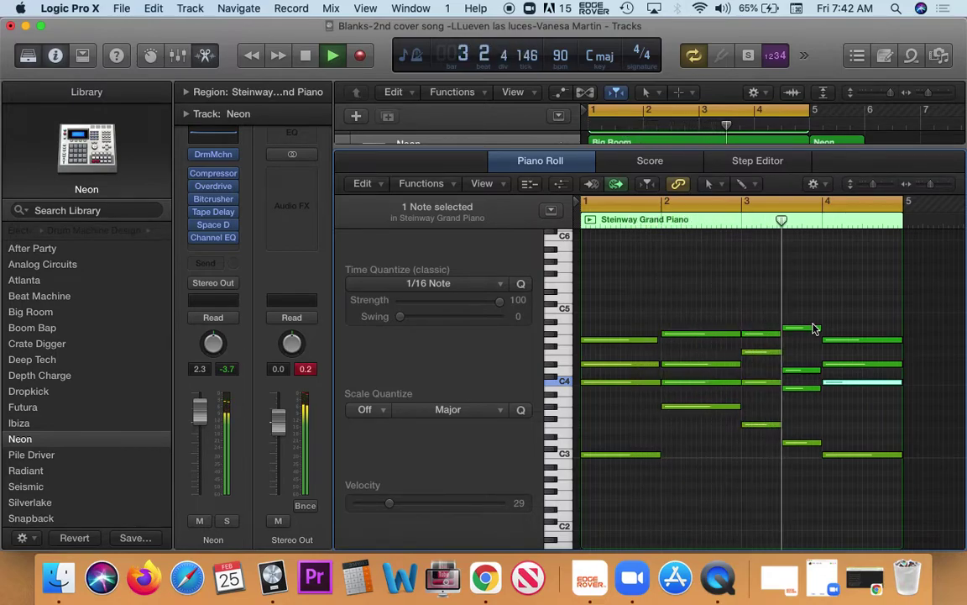
key(space)
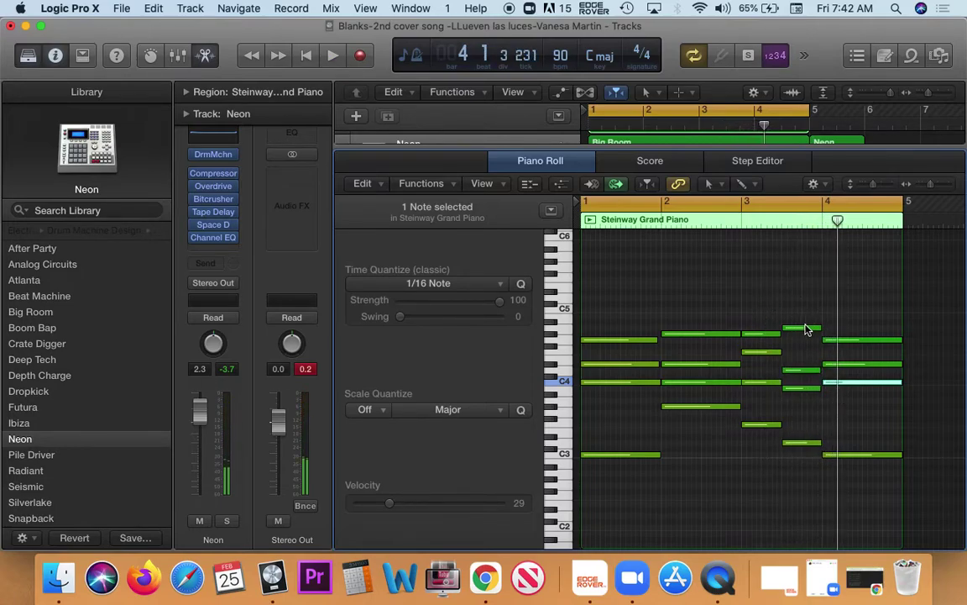
drag(838, 220, 823, 223)
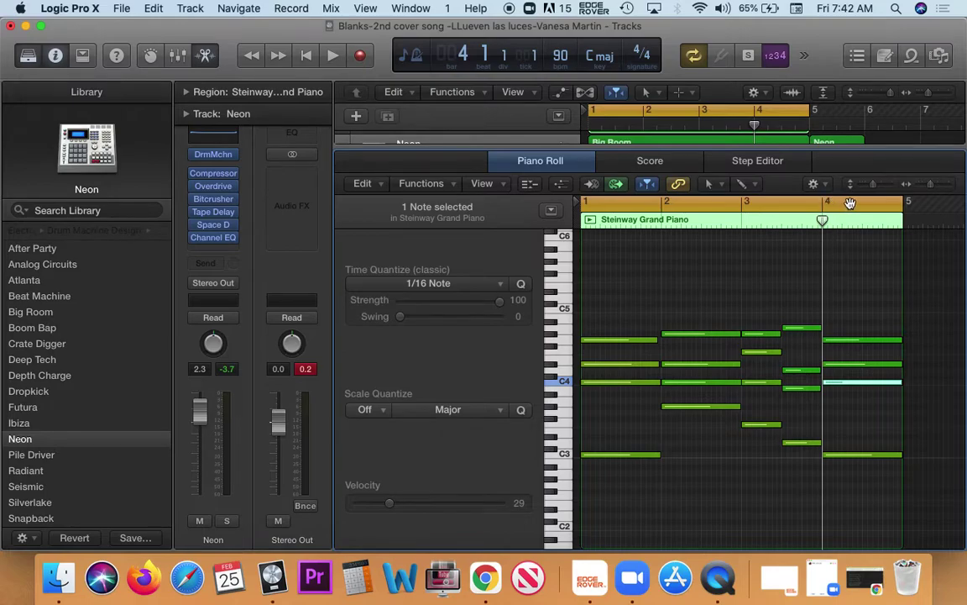
drag(823, 220, 742, 220)
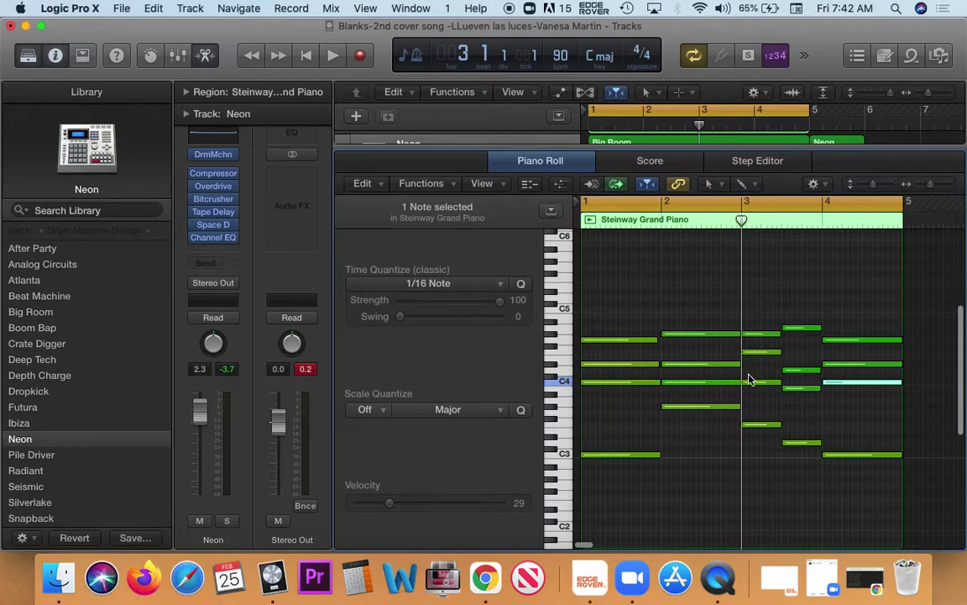
drag(741, 220, 661, 220)
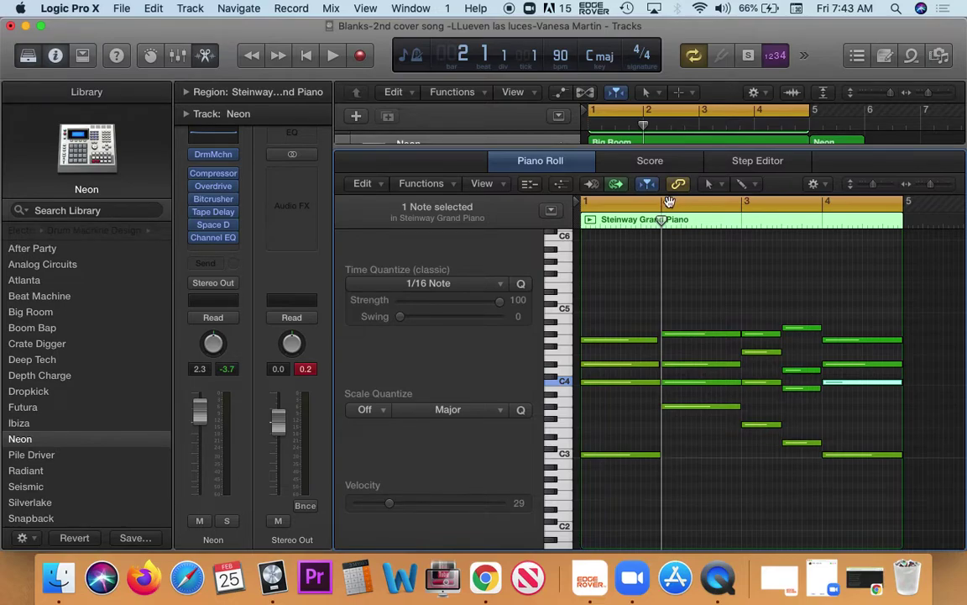
drag(662, 220, 585, 220)
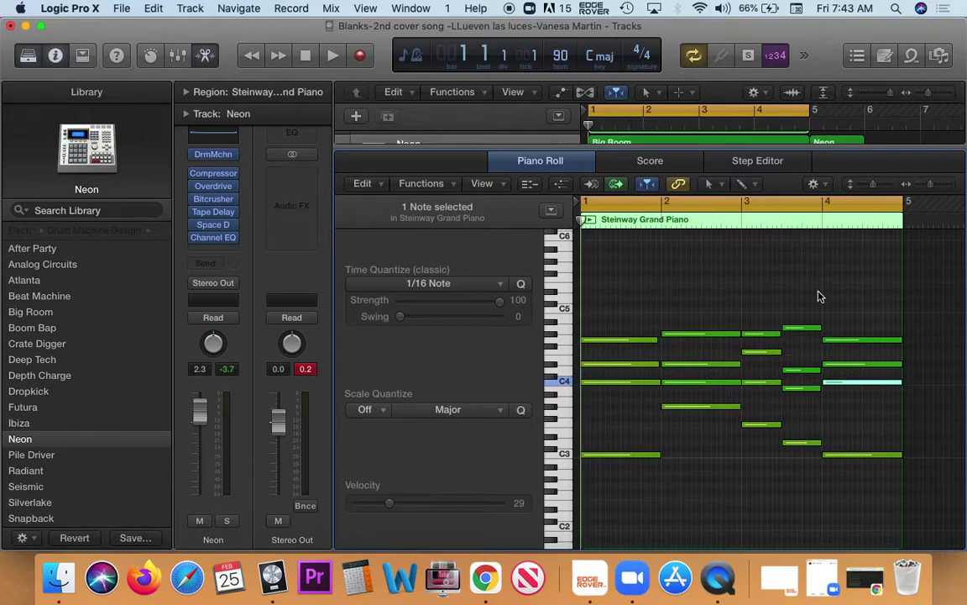
Close the piano region's editor and select the Bebop Organ track, followed by the Neon track's Big Room region
click(205, 56)
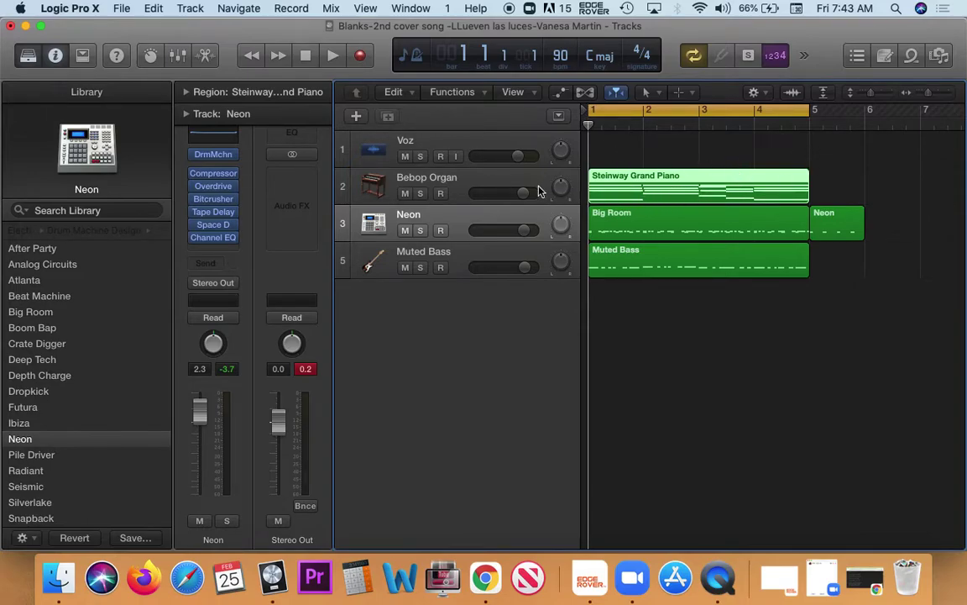
click(486, 171)
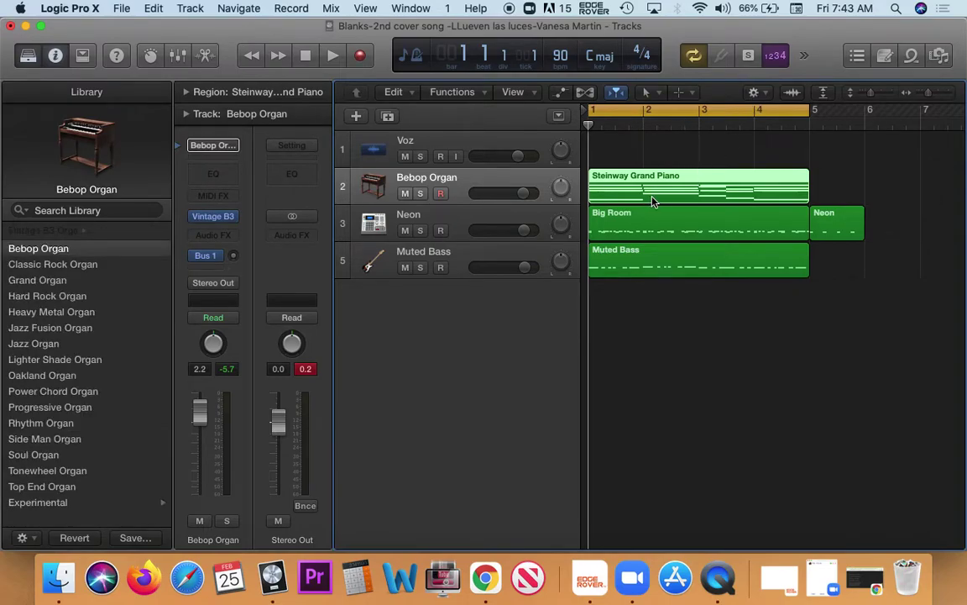
click(608, 228)
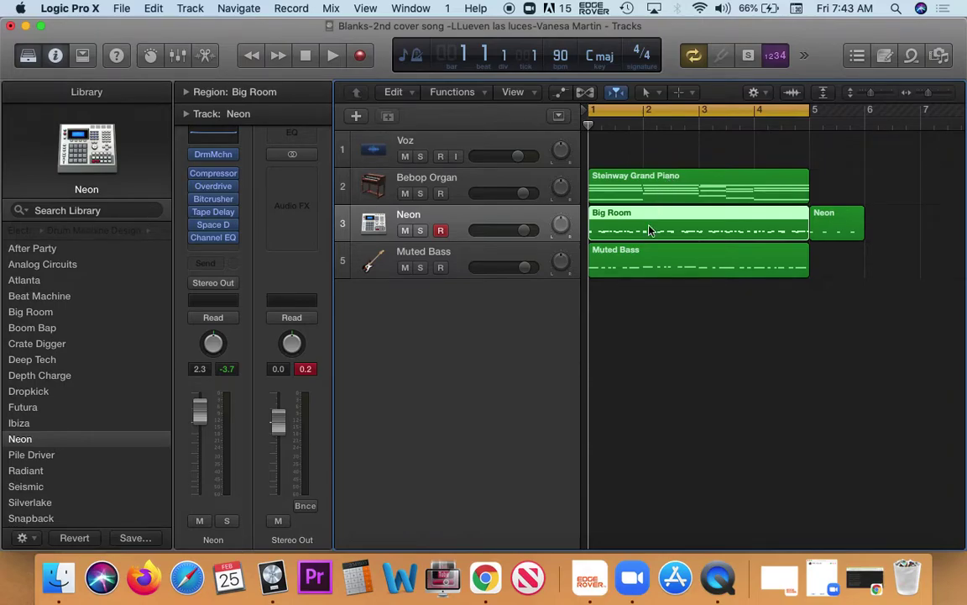
Open the Big Room region in the Piano Roll and enlarge its drum notes horizontally, starting from bar 1
click(834, 157)
click(688, 221)
double_click(689, 221)
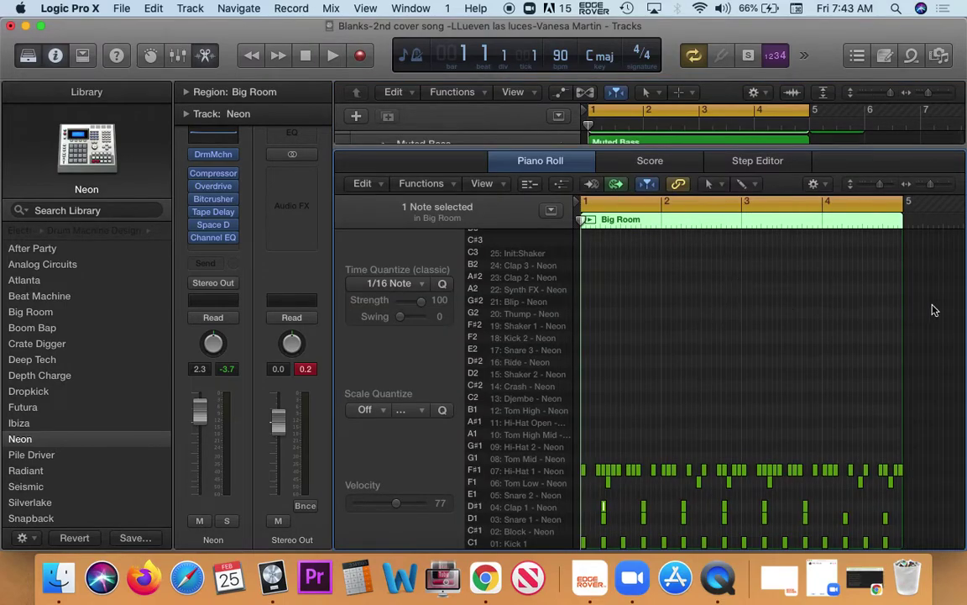
scroll(947, 520, right, 3)
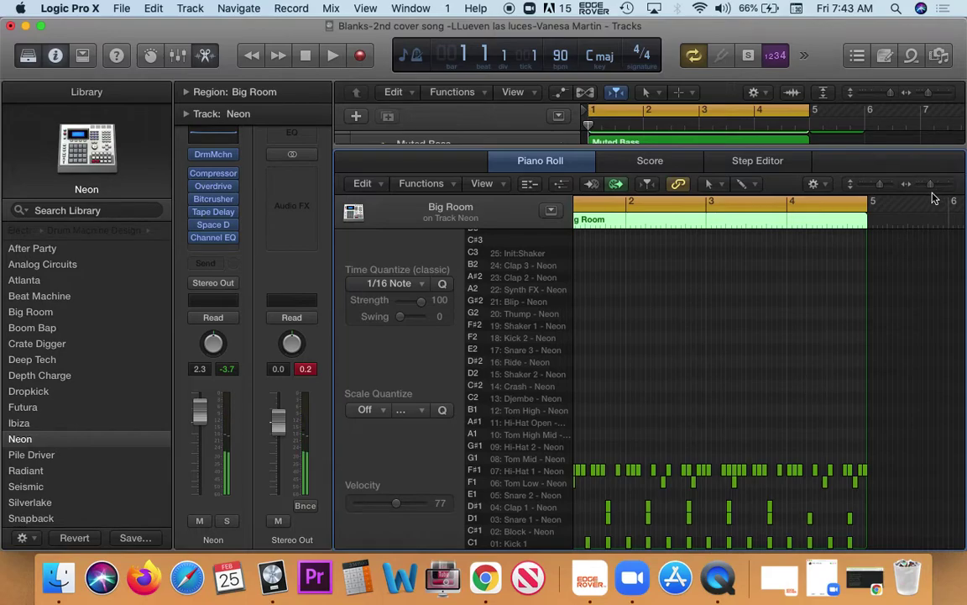
mouse_move(931, 186)
mouse_down()
mouse_move(947, 187)
mouse_move(932, 185)
mouse_up()
drag(731, 279, 518, 378)
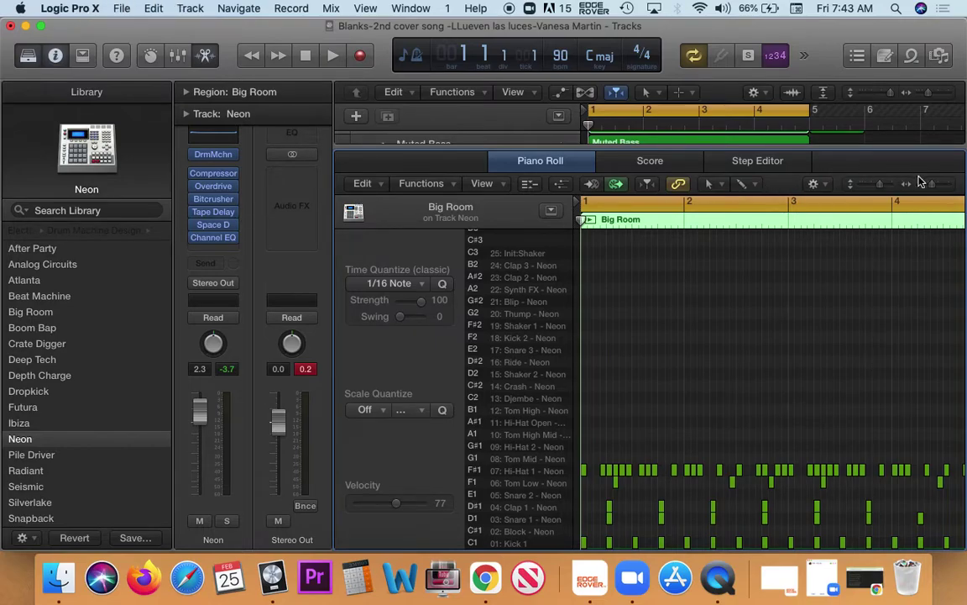
Enlarge the drum notes horizontally and audition the Kick 1 notes on the four beats of bar 1 repeatedly
drag(932, 186, 941, 190)
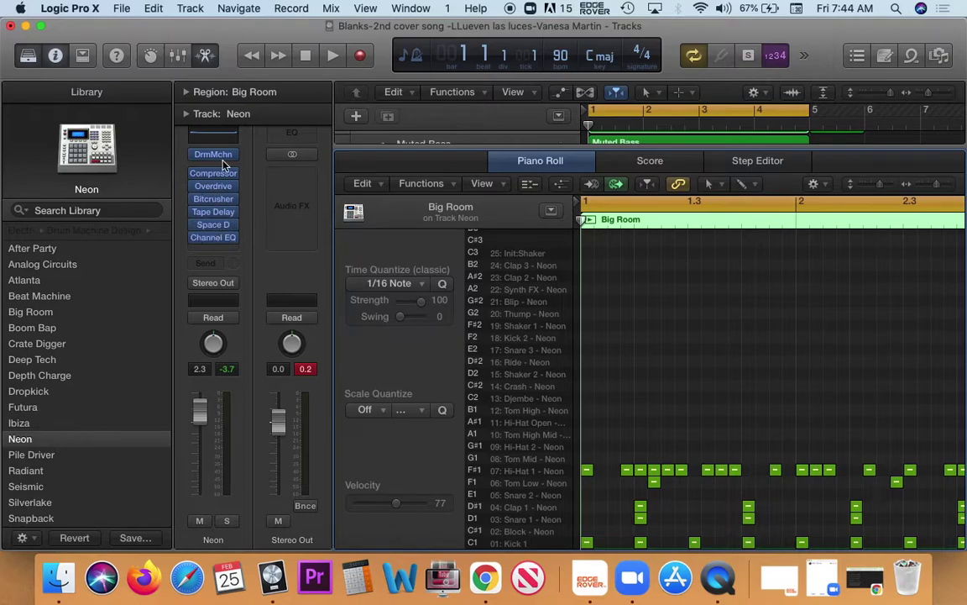
mouse_move(227, 177)
click(642, 542)
click(695, 543)
click(749, 542)
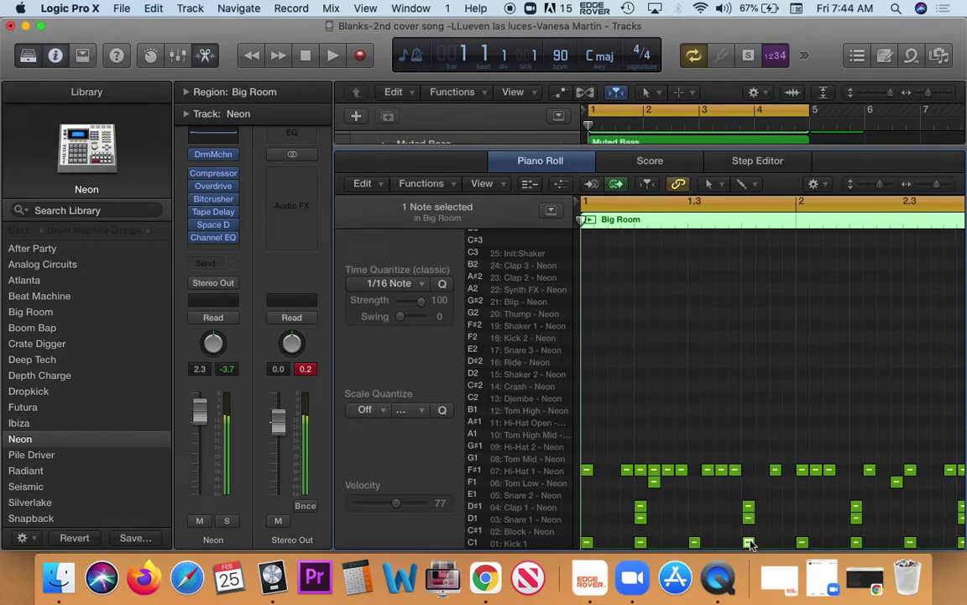
click(587, 543)
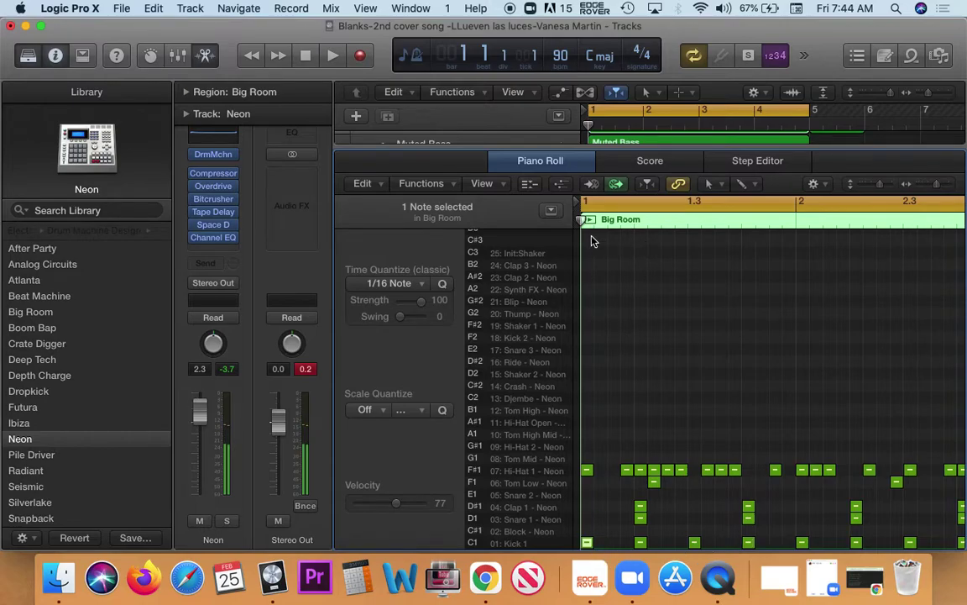
click(639, 541)
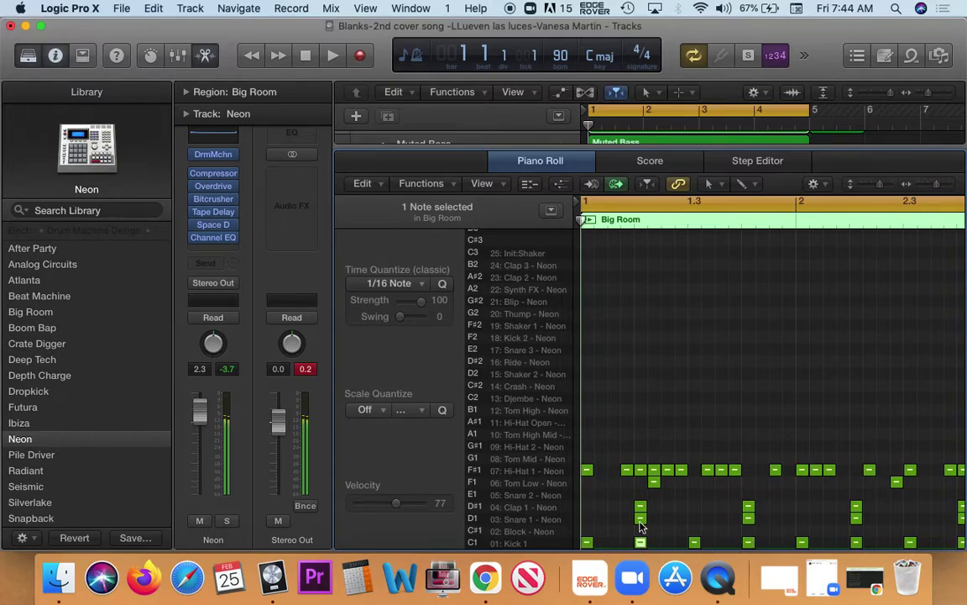
super+click(695, 542)
click(748, 542)
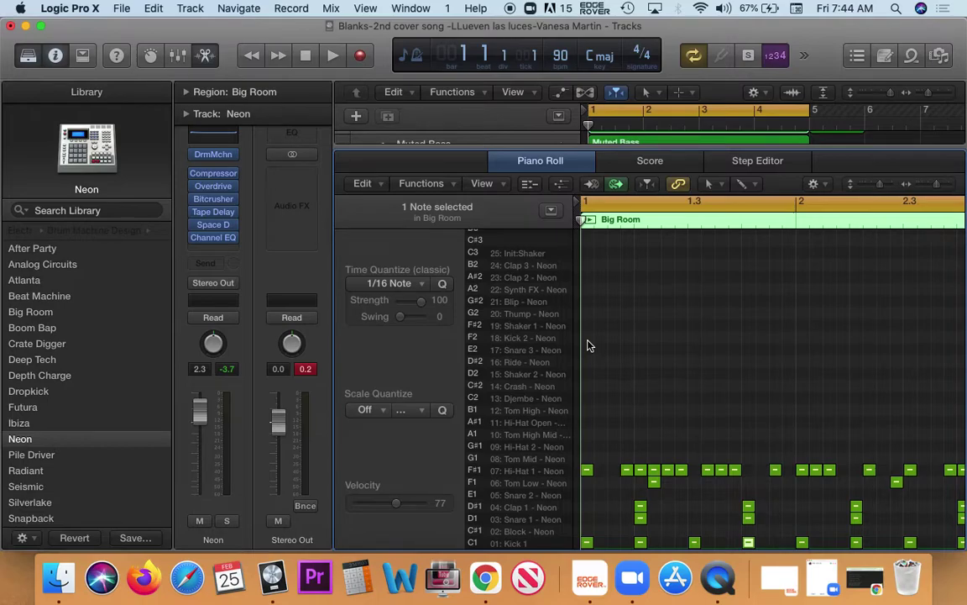
click(587, 544)
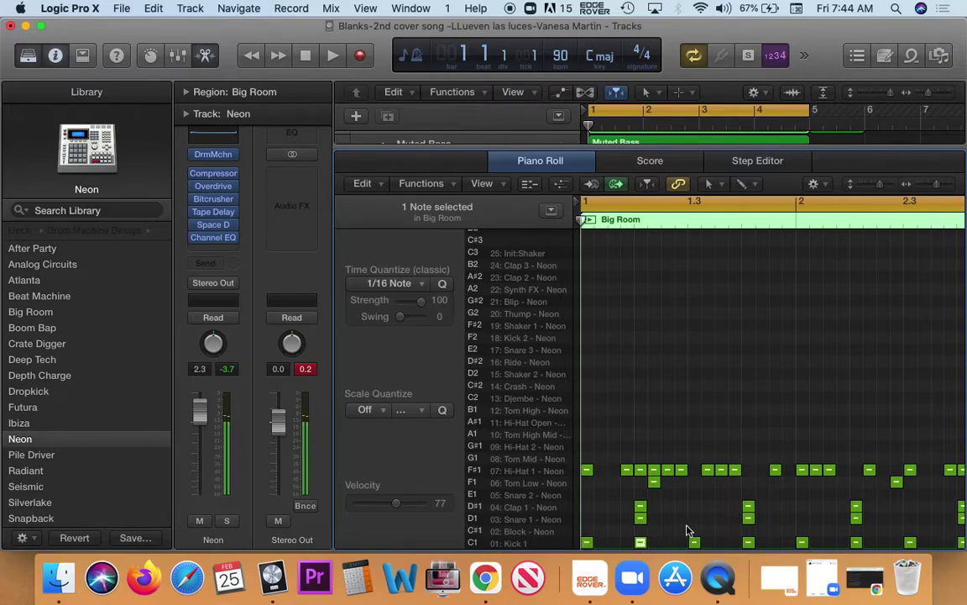
click(694, 543)
click(750, 543)
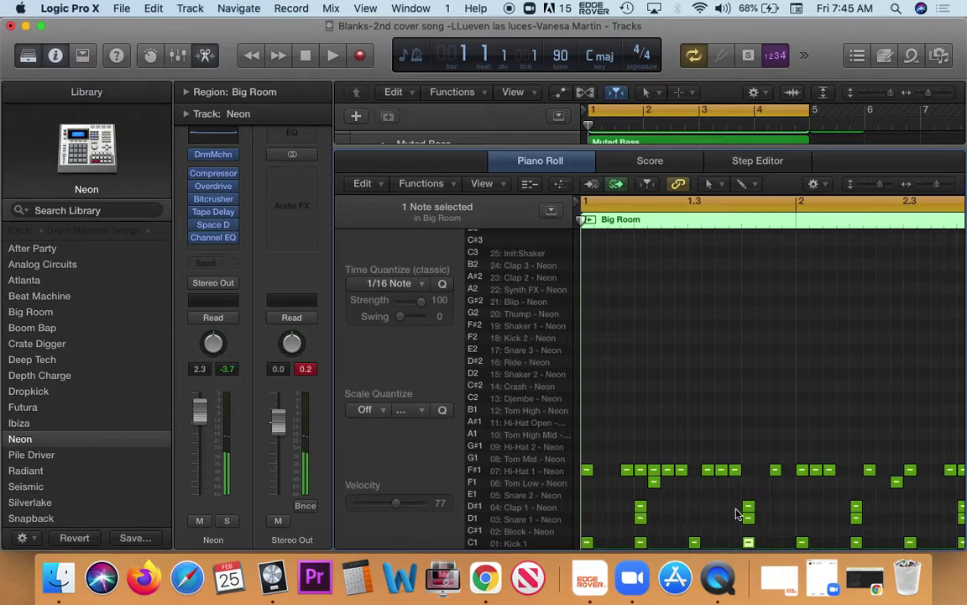
Audition the Snare 1 note on beat 2 of bar 1 and the Clap 1 notes on beats 2 and 4
click(640, 518)
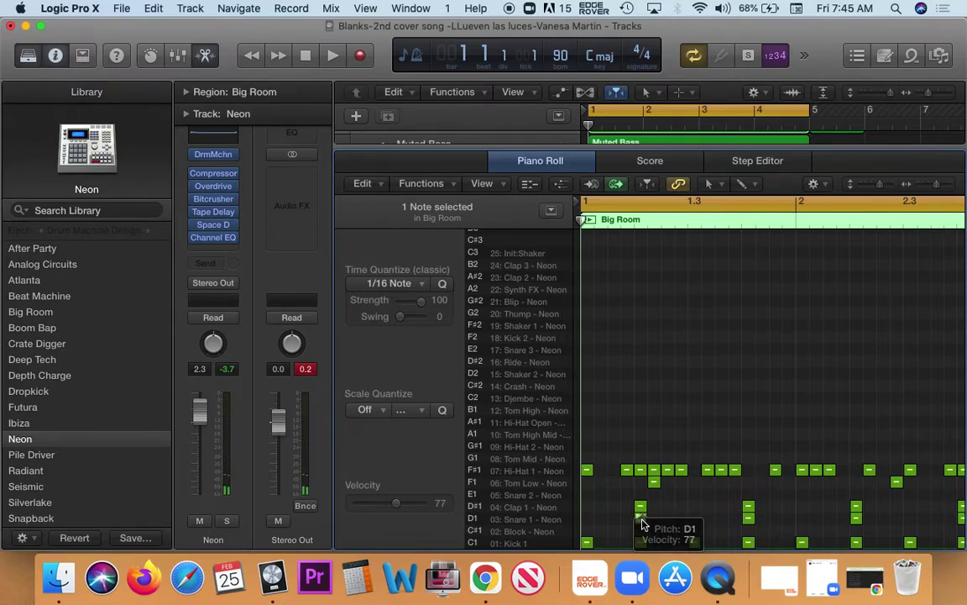
click(640, 508)
click(749, 507)
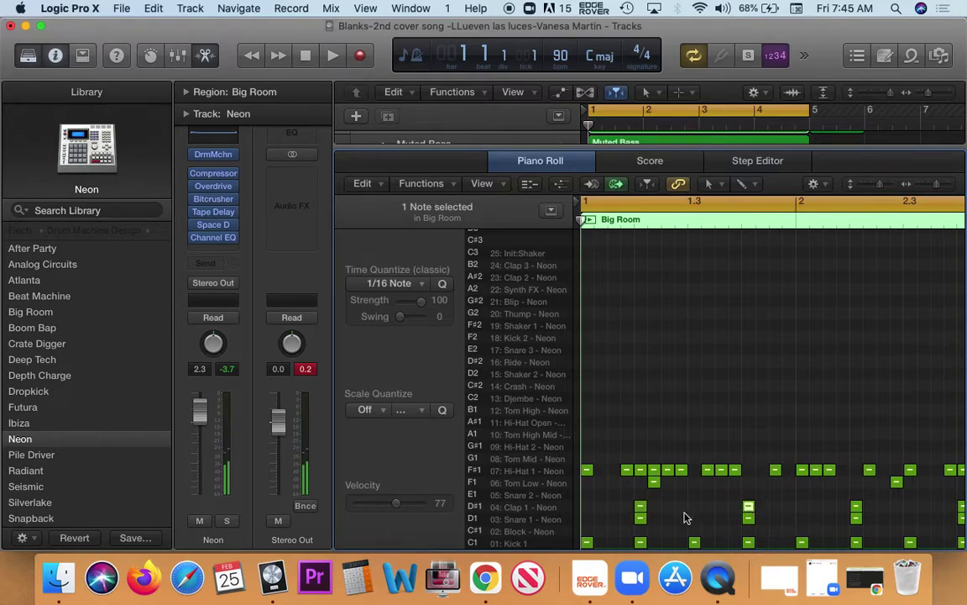
click(641, 508)
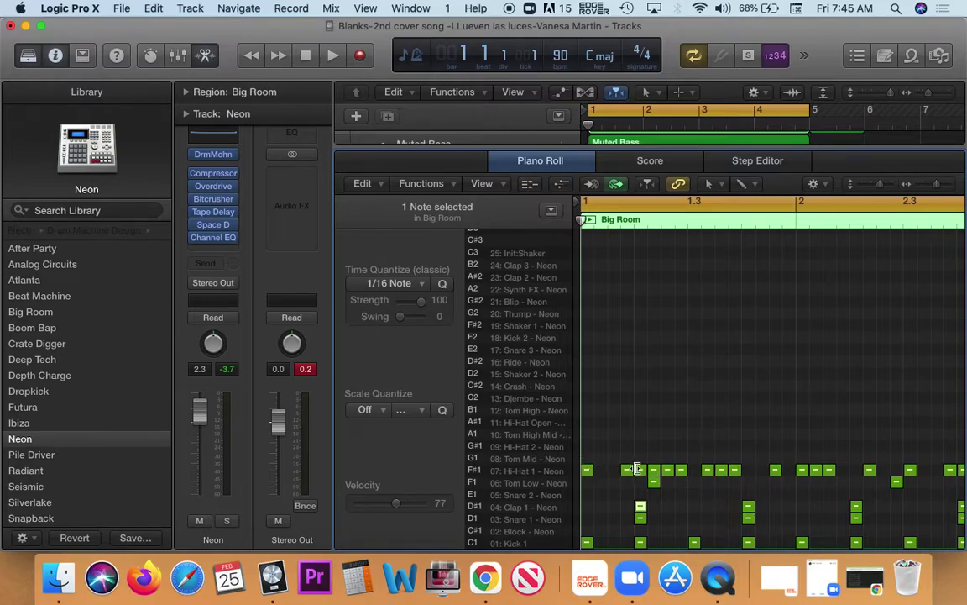
Audition the Hi-Hat 1 notes of bar 1 one by one, and play bar 1 through before stopping
click(587, 471)
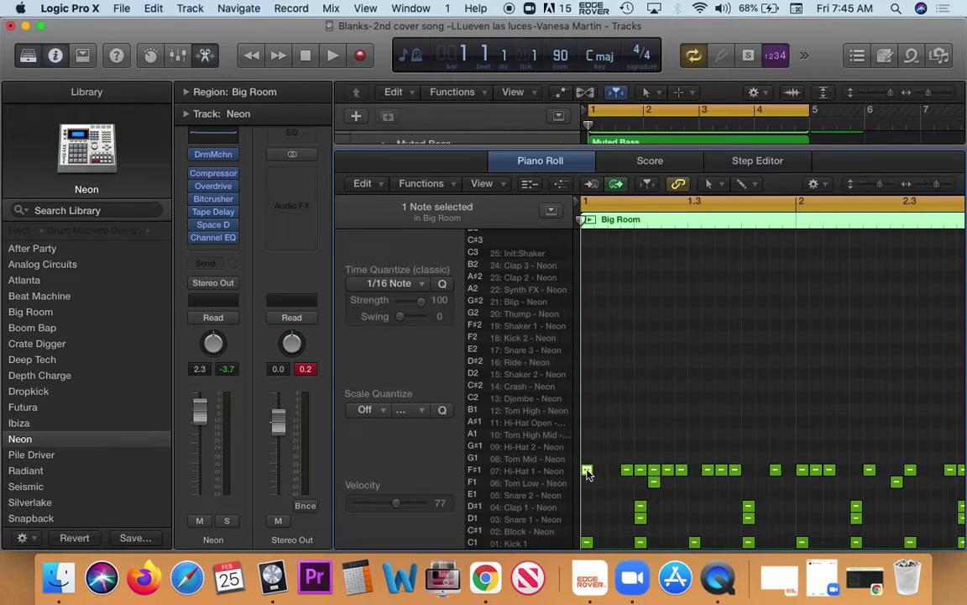
click(629, 472)
click(641, 471)
click(655, 471)
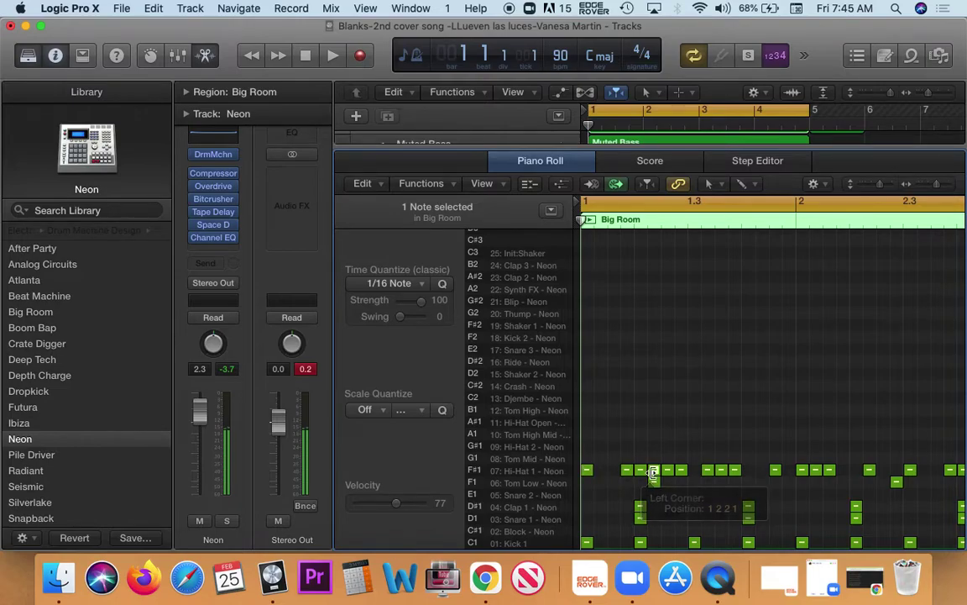
click(669, 471)
click(680, 471)
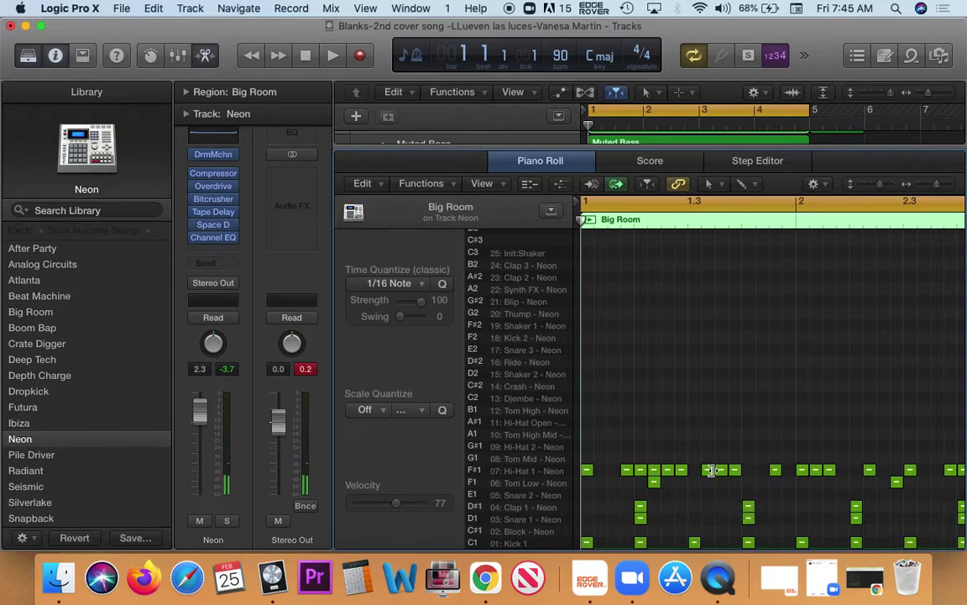
click(709, 471)
click(722, 470)
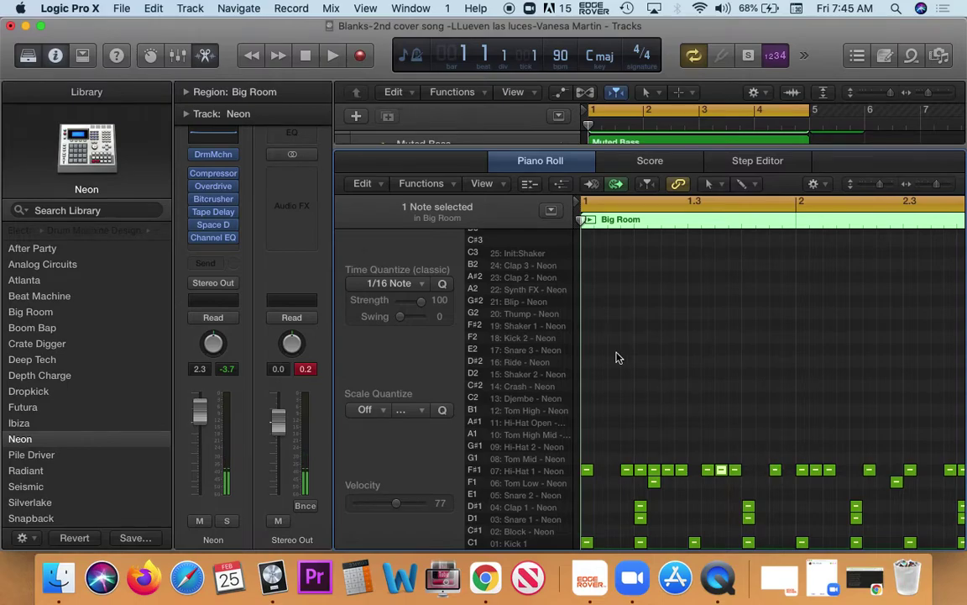
key(space)
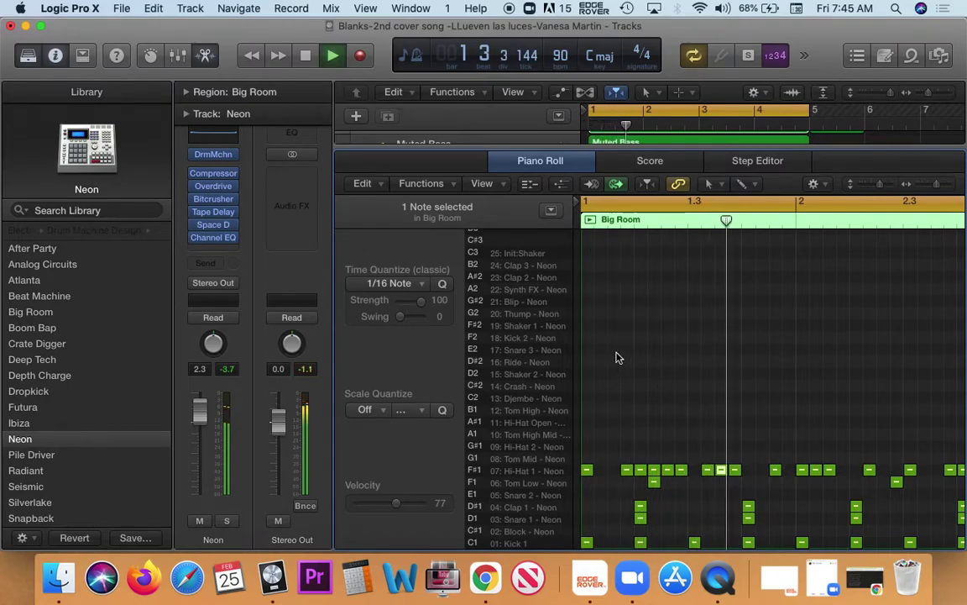
key(space)
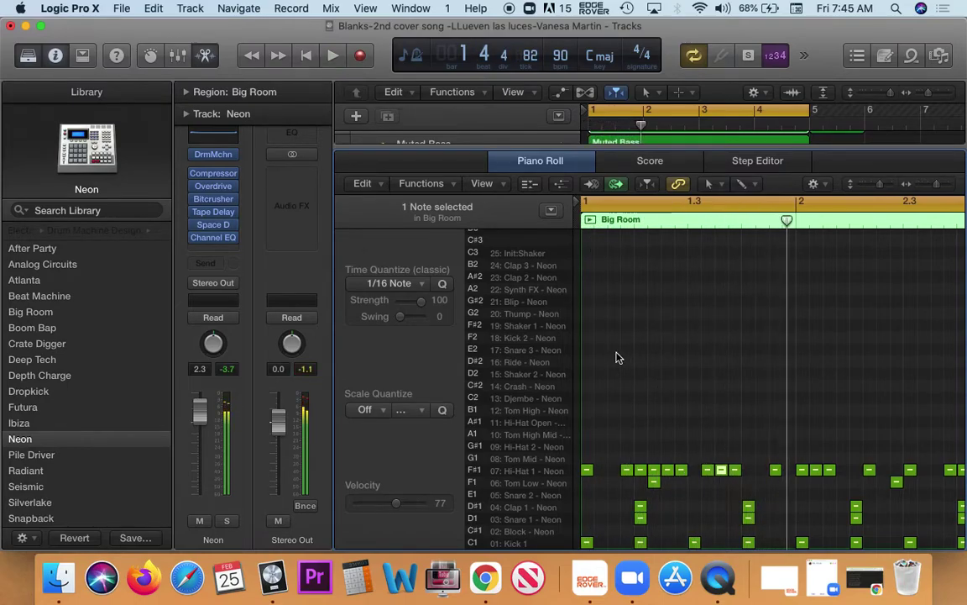
Solo the Neon drum track, leaving Bebop Organ unsoloed, and reopen the Big Room region in the Piano Roll
click(207, 57)
click(420, 193)
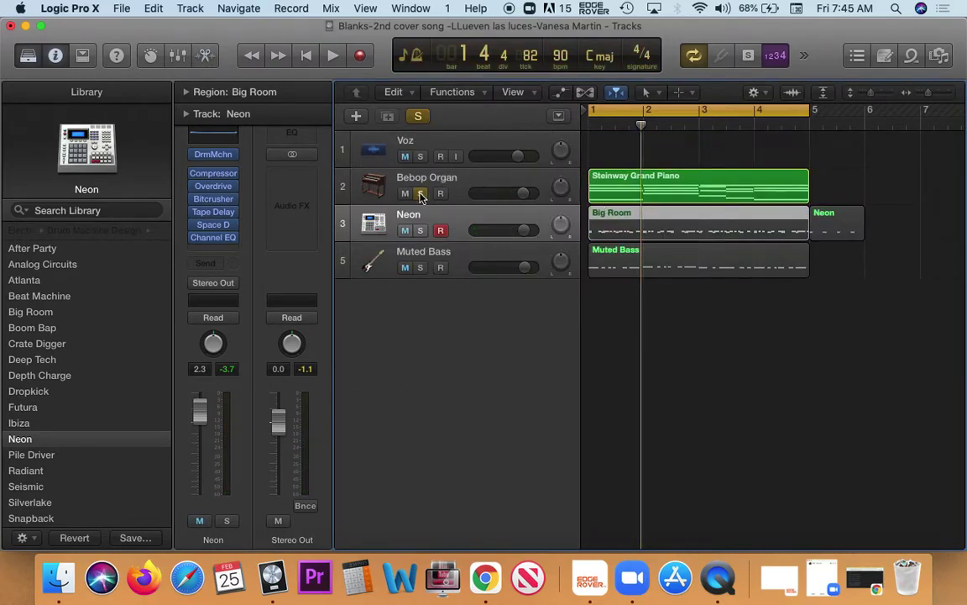
click(421, 194)
click(420, 230)
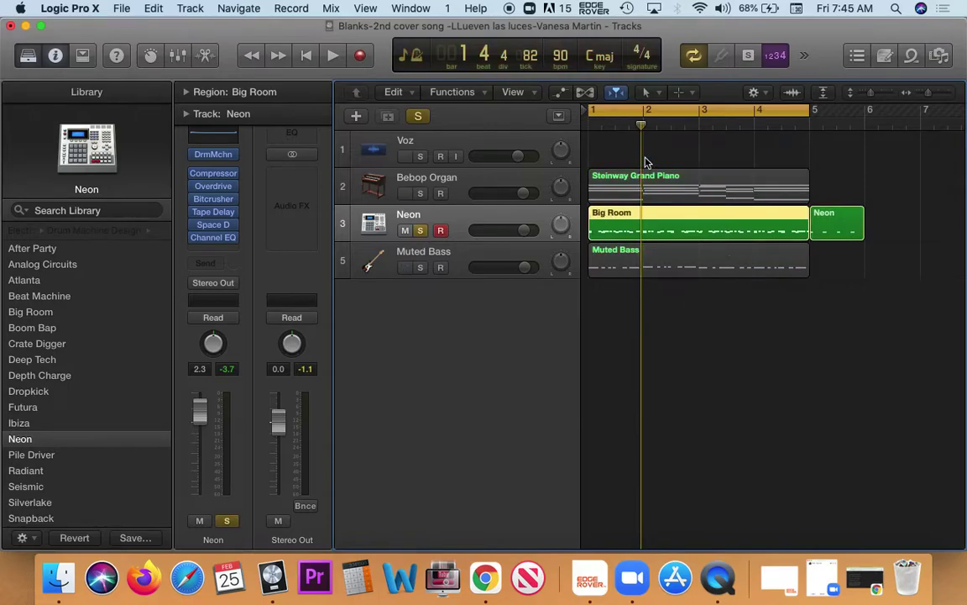
double_click(661, 223)
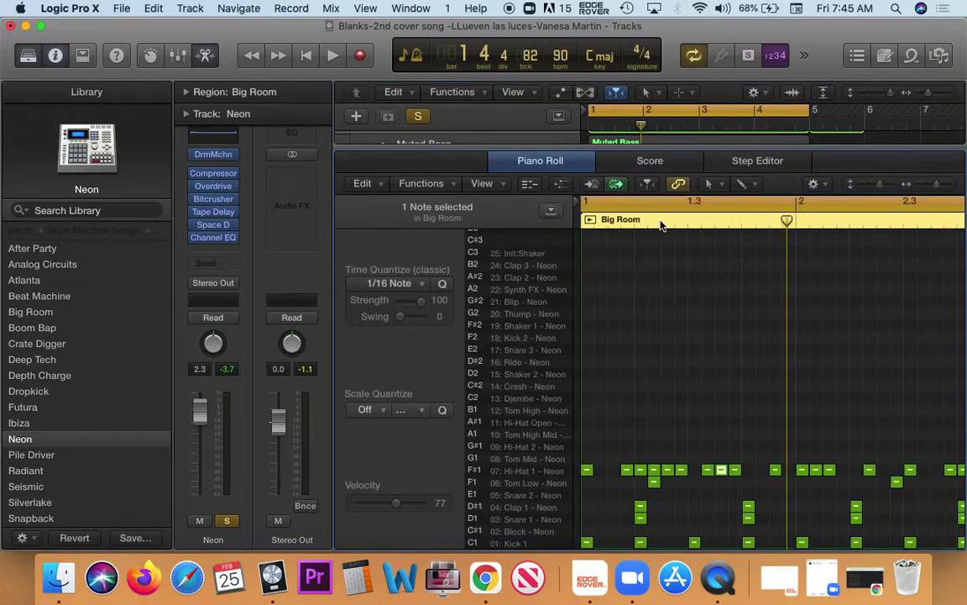
Play the soloed drum pattern, restart it from bar 1, and stop before bar 2
key(space)
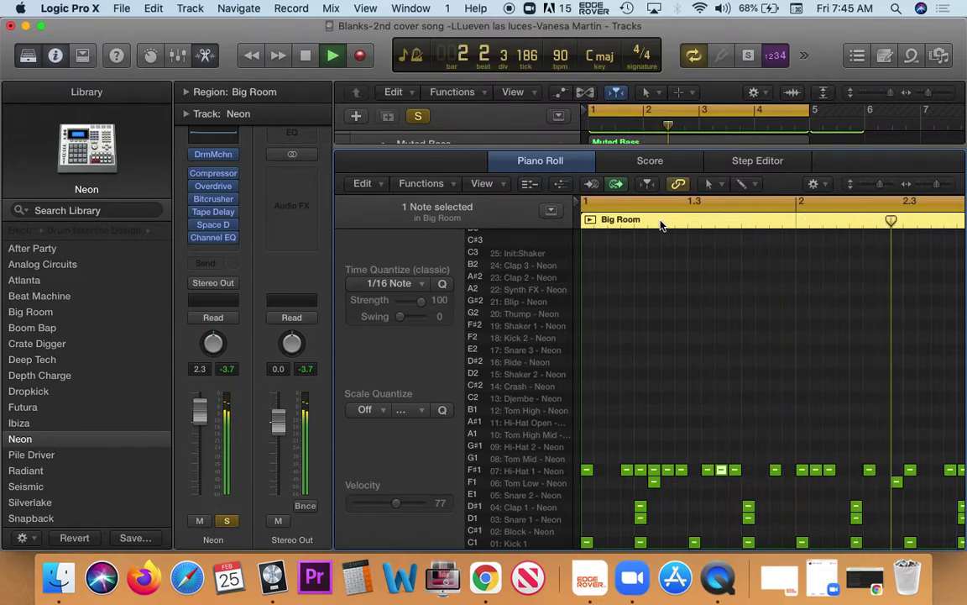
key(Return)
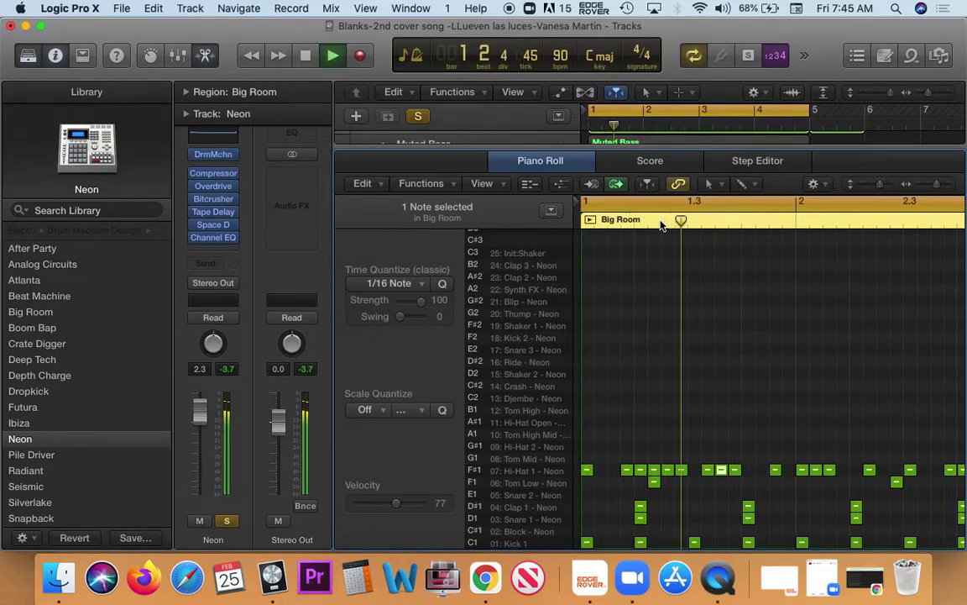
key(space)
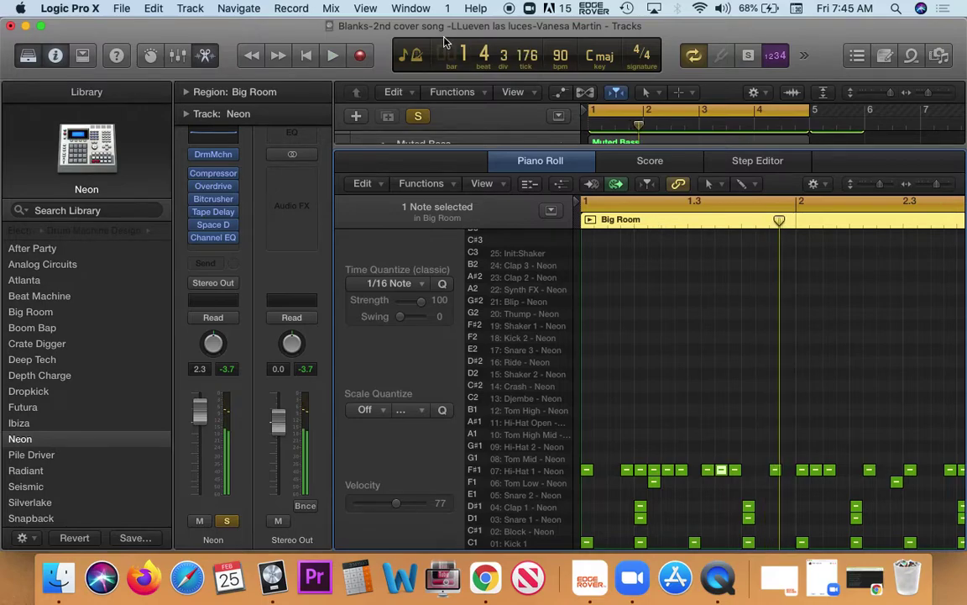
Open the Neon region at bar 5 in the Piano Roll and delete all of its drum notes
click(199, 55)
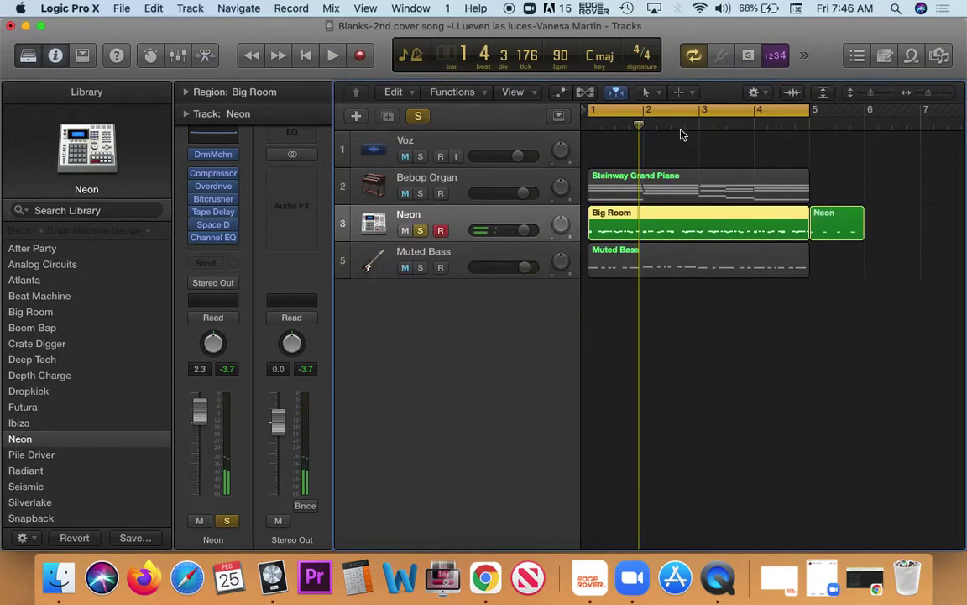
drag(580, 117, 837, 133)
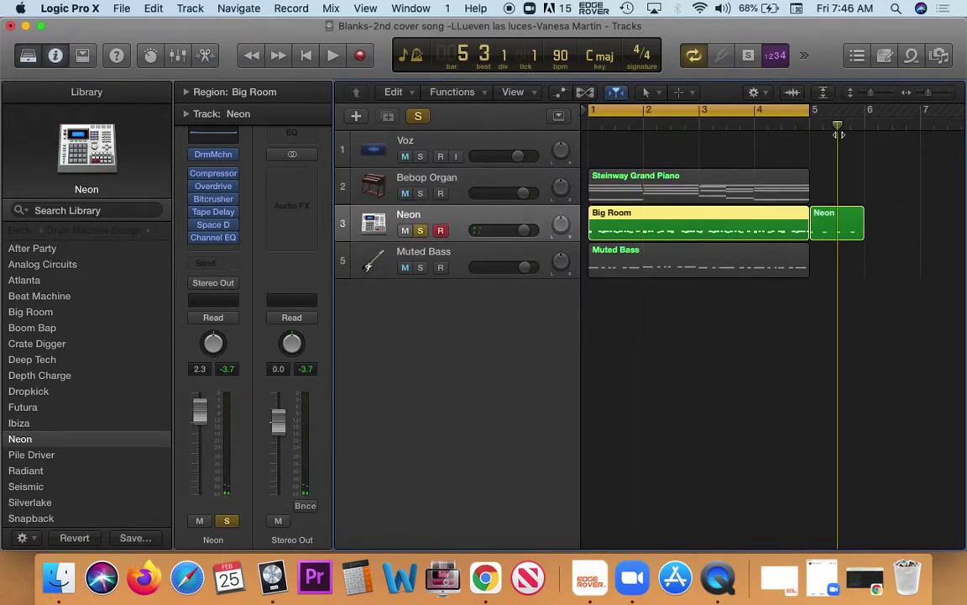
double_click(828, 222)
drag(729, 382, 964, 454)
drag(938, 187, 925, 186)
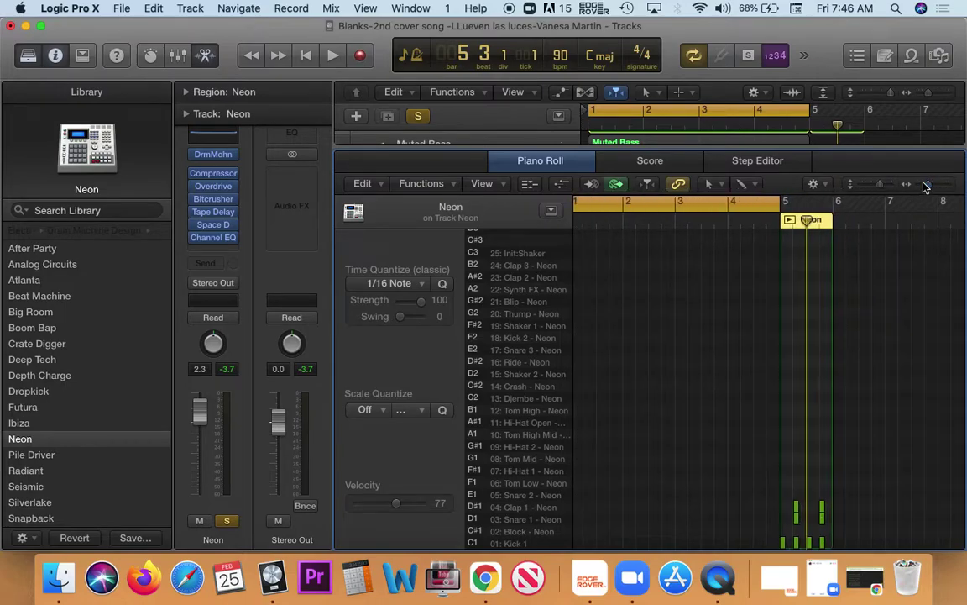
drag(929, 186, 935, 217)
drag(879, 471, 690, 548)
key(Delete)
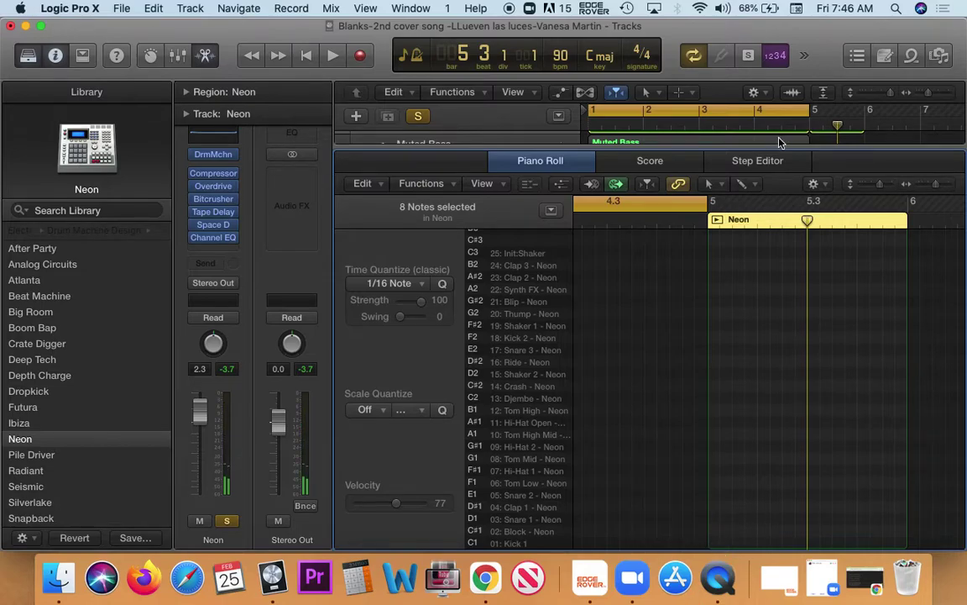
Add Kick 1 notes on all four beats of bar 5 and Snare 1 notes on beats 2 and 4
click(713, 543)
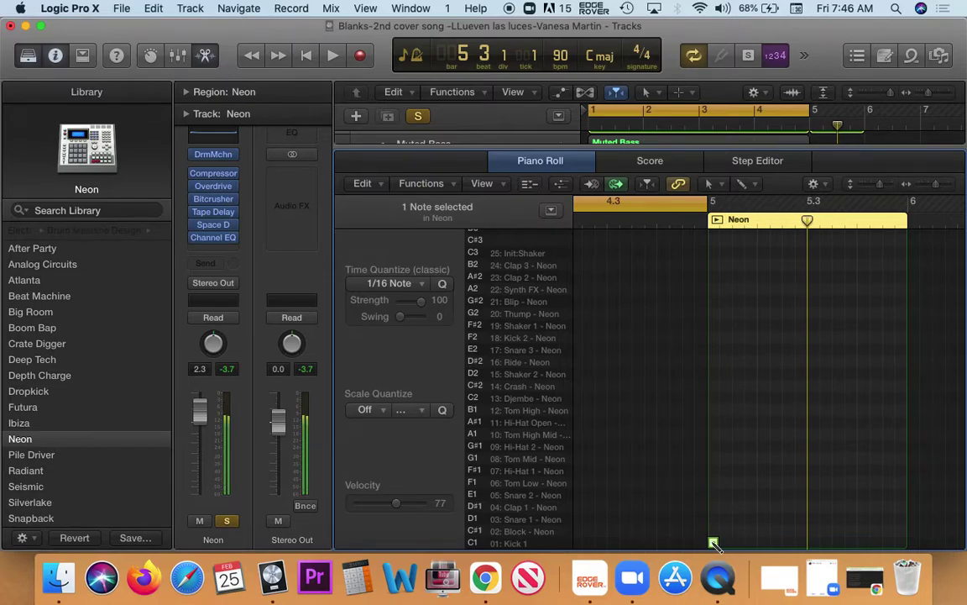
click(763, 542)
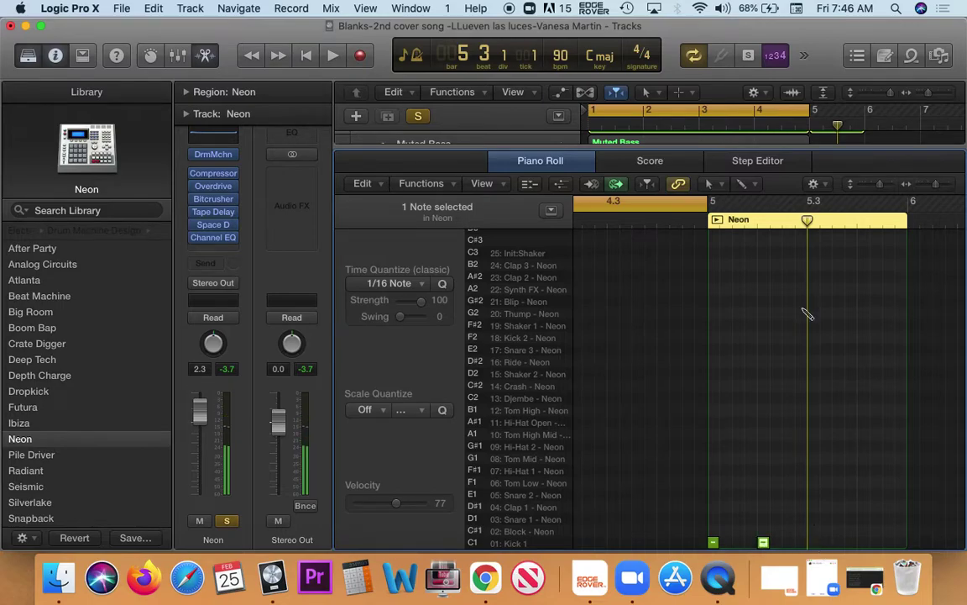
click(813, 543)
click(863, 542)
drag(806, 220, 704, 220)
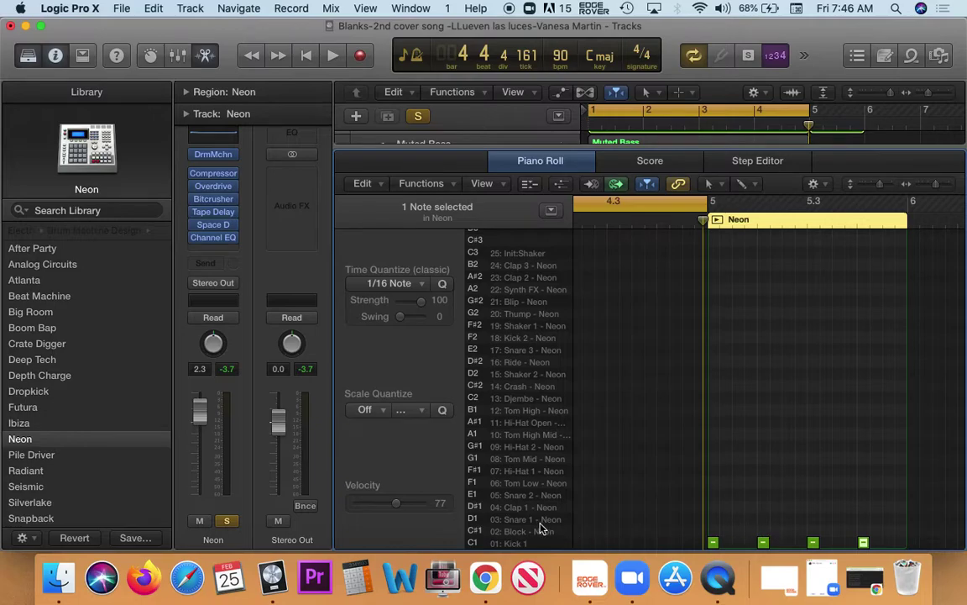
click(763, 518)
click(863, 518)
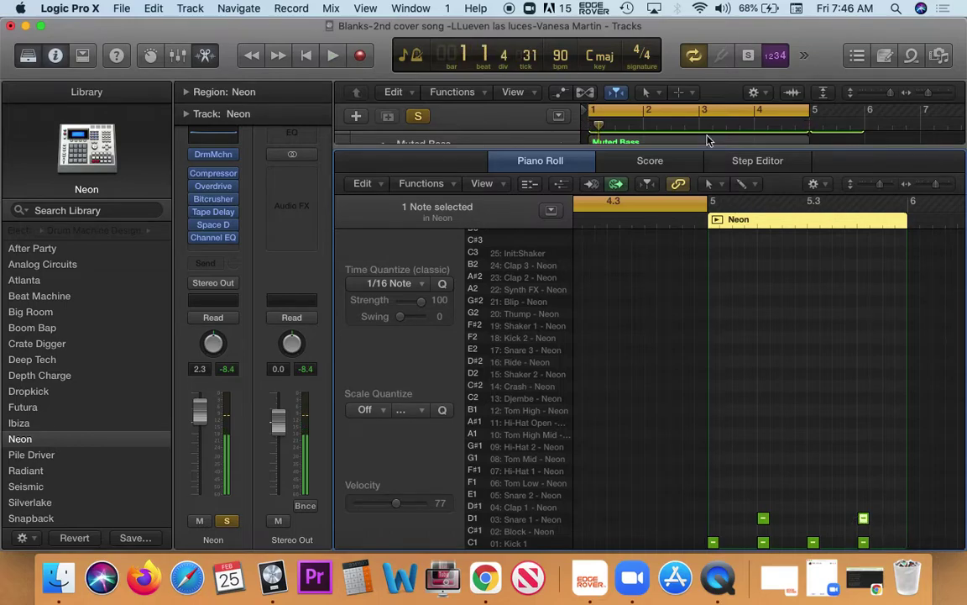
Set the cycle range to the Neon region at bar 5, reopen it in the Piano Roll, and play its new pattern
click(203, 57)
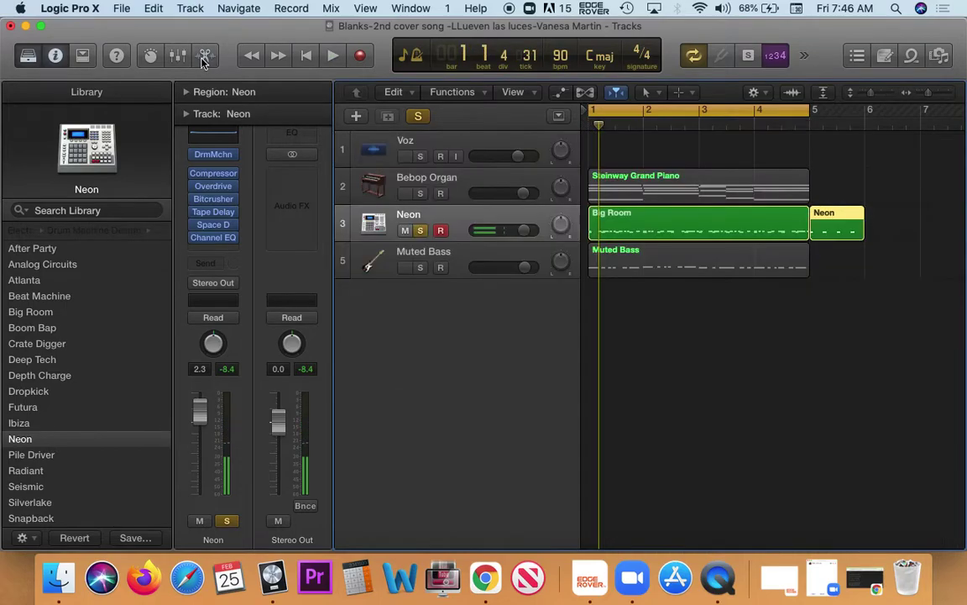
key(u)
double_click(843, 219)
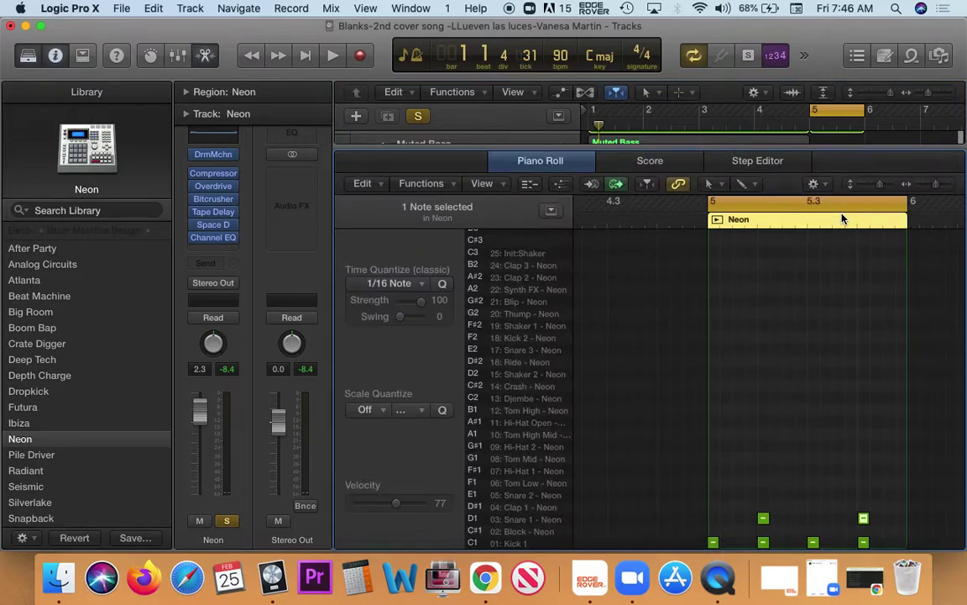
key(space)
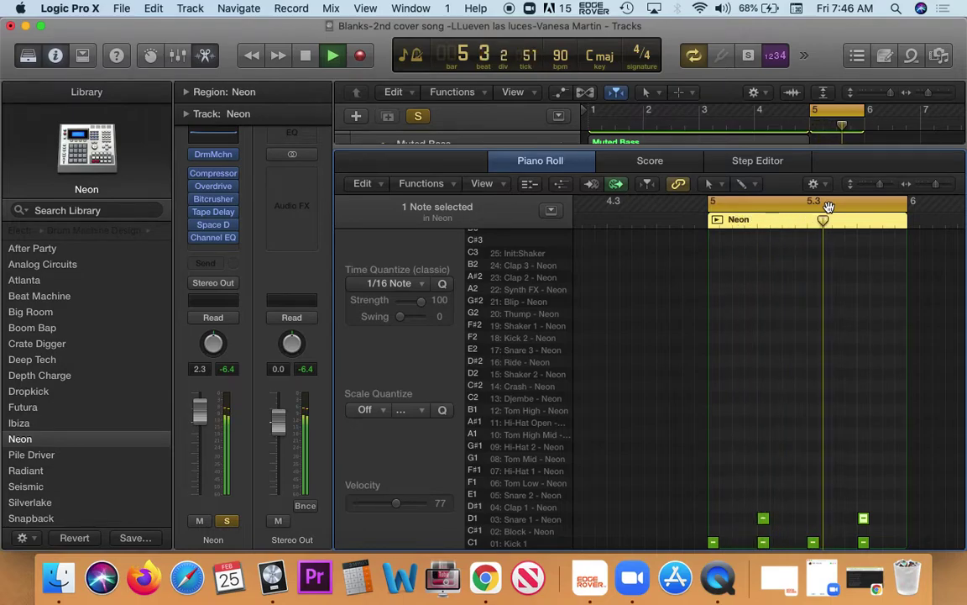
key(space)
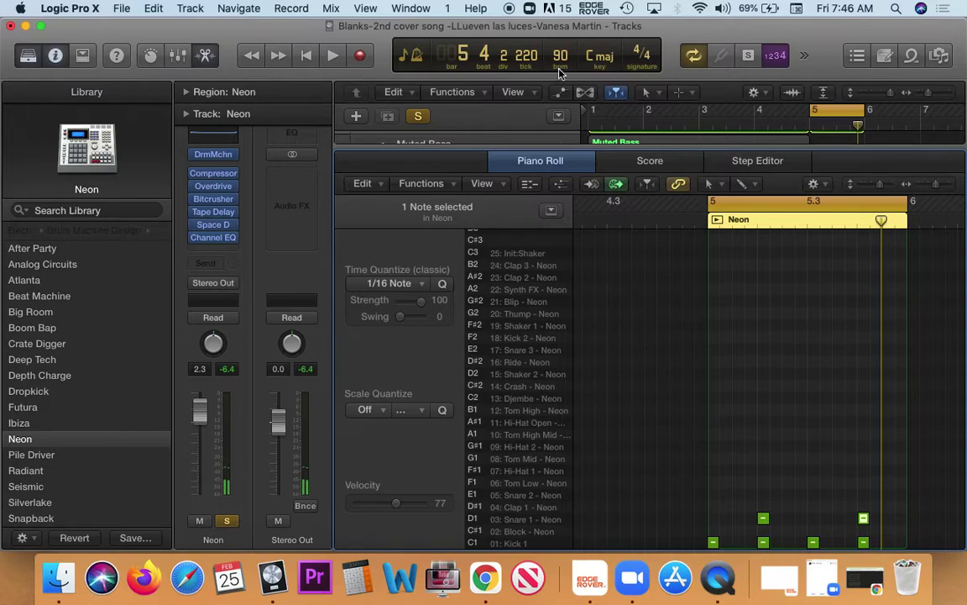
Set the project tempo to 150 bpm and start playback of the kick and snare pattern
drag(557, 54, 558, 26)
key(space)
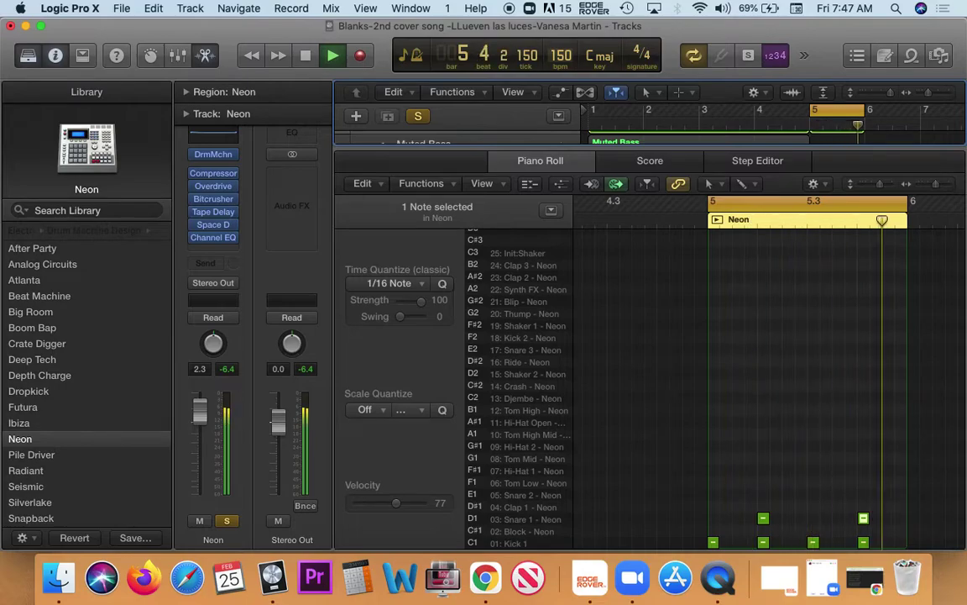
Try the kick and snare pattern at 130 bpm, and set the project tempo to 90 bpm and play it
key(space)
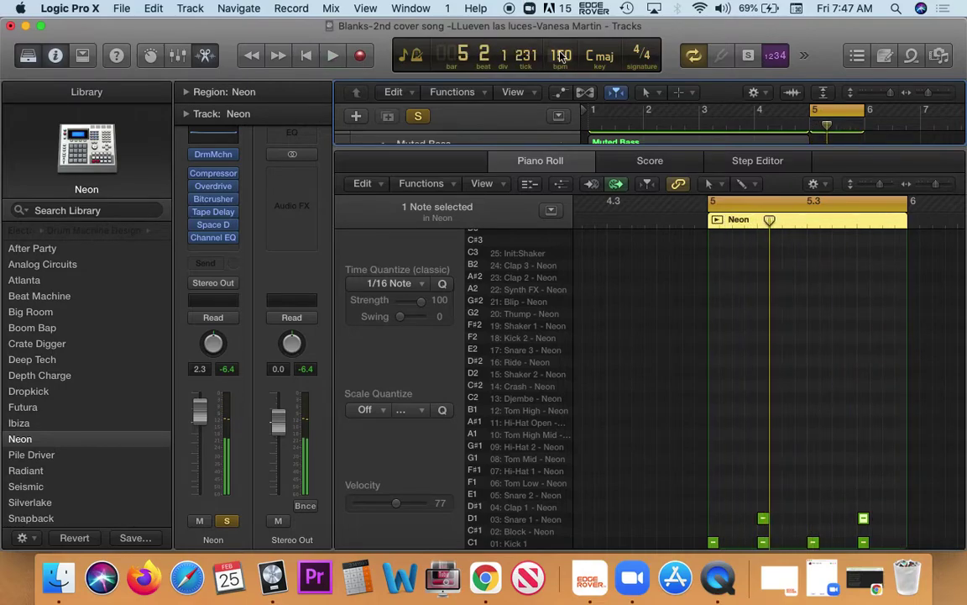
key(space)
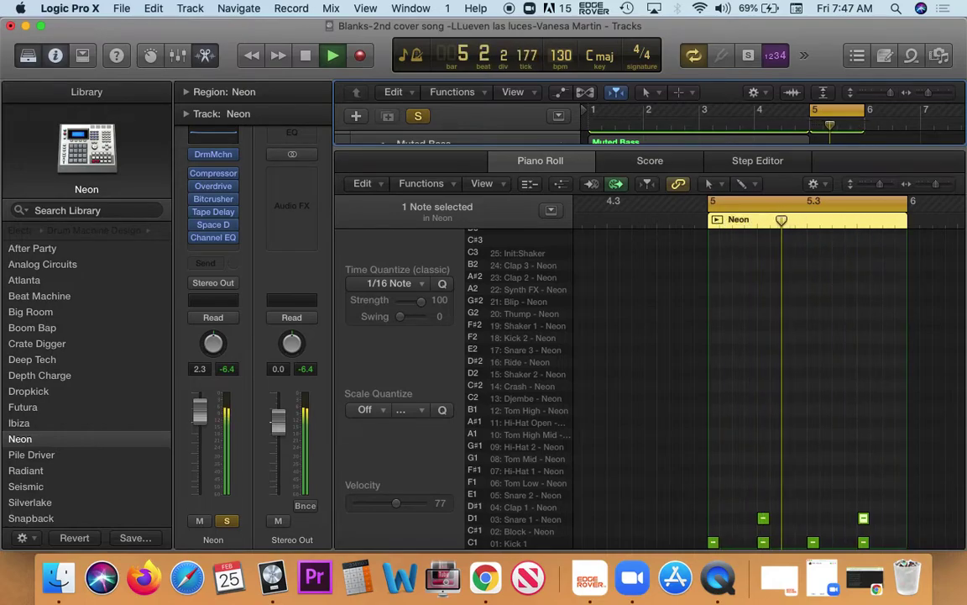
key(space)
double_click(561, 55)
text(90)
key(Return)
key(space)
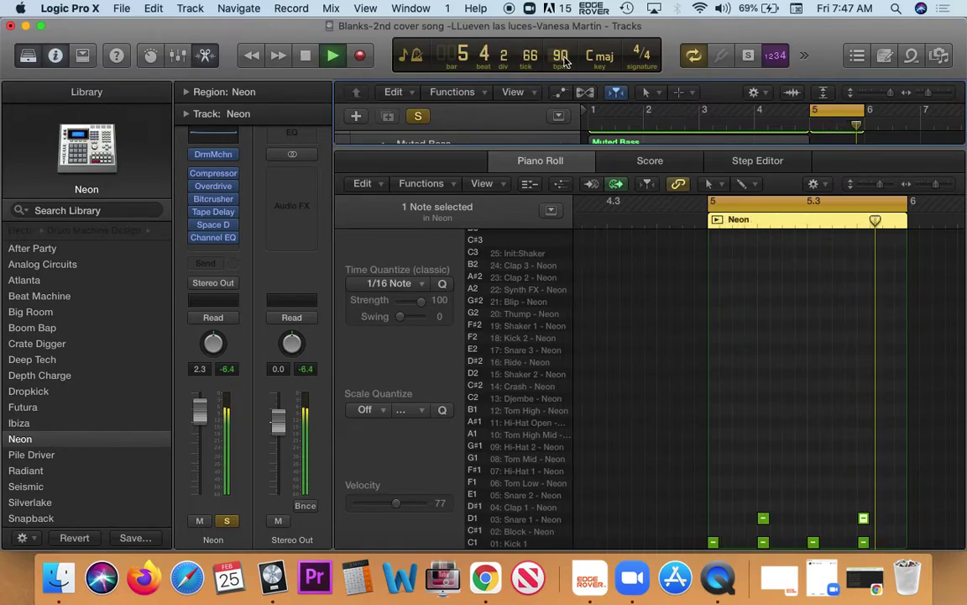
key(space)
Add Clap 1 notes on beats 2 and 4 of bar 5 and play the pattern
super+click(761, 506)
super+click(864, 507)
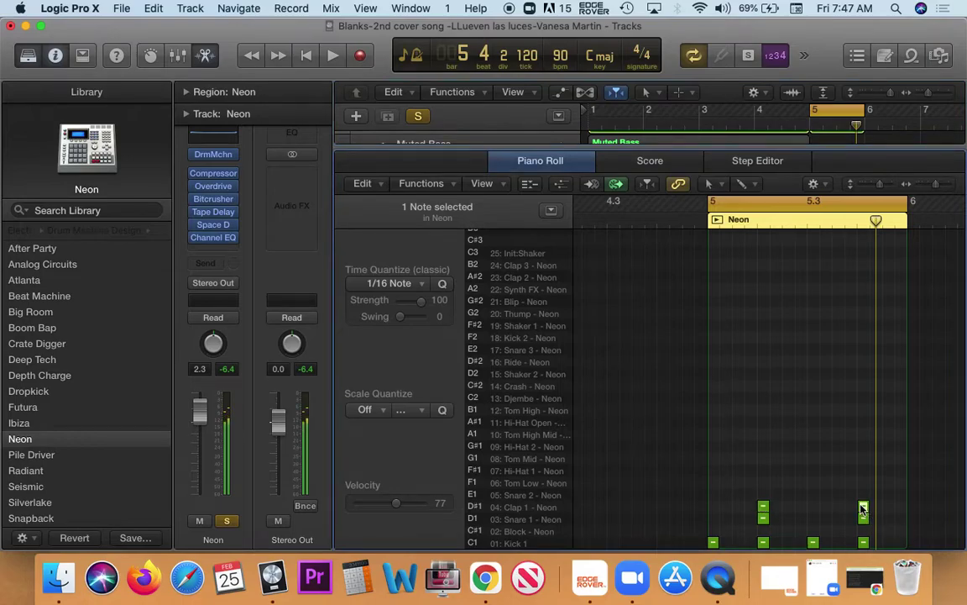
key(space)
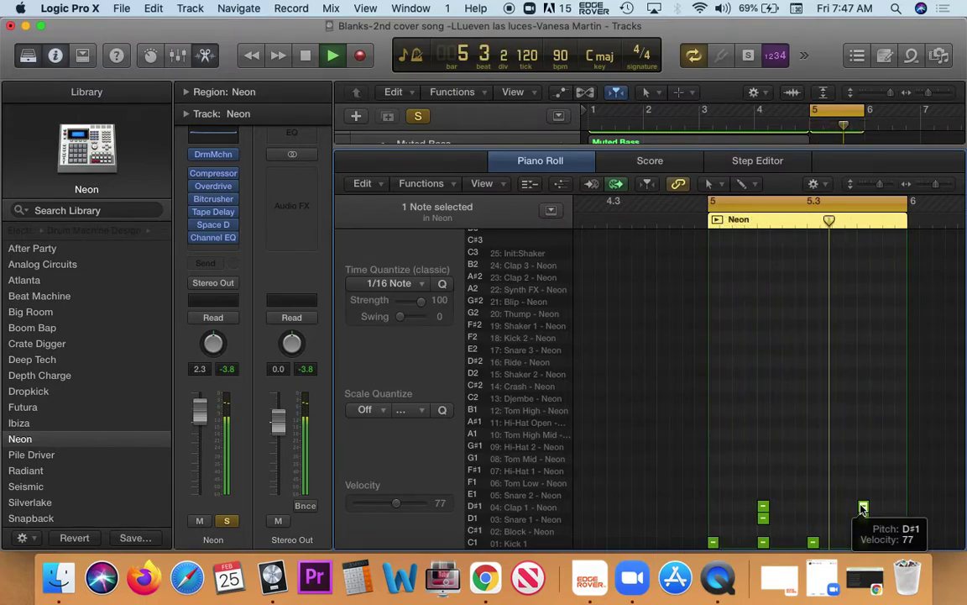
key(space)
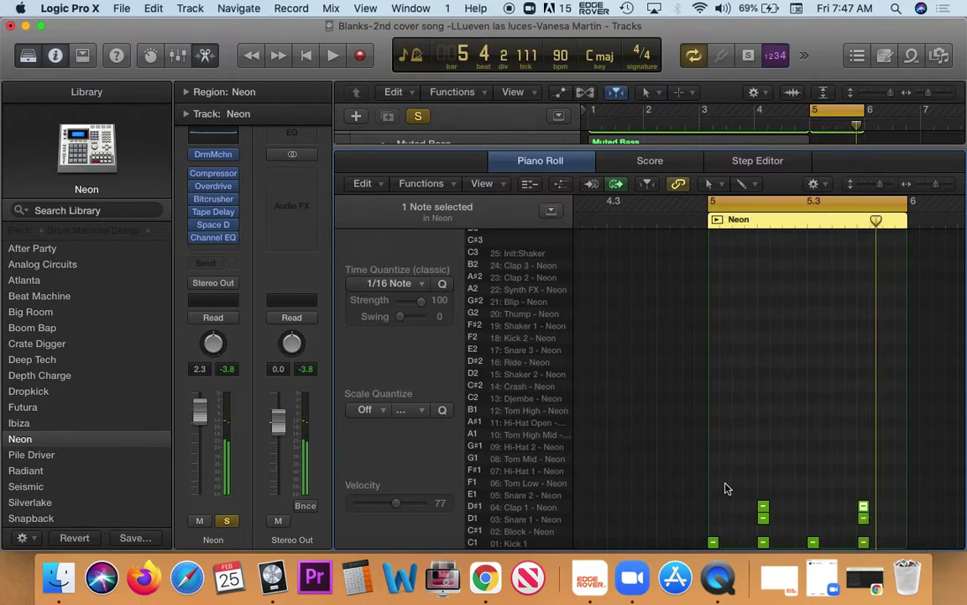
Fill bar 5 with consecutive sixteenth-note Hi-Hat 1 hits and play the pattern
click(534, 474)
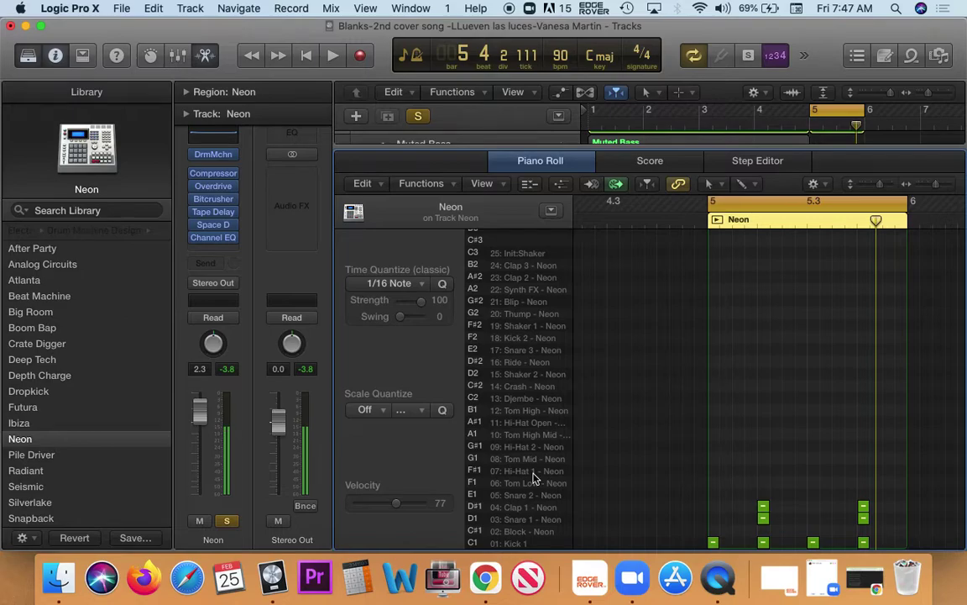
click(713, 470)
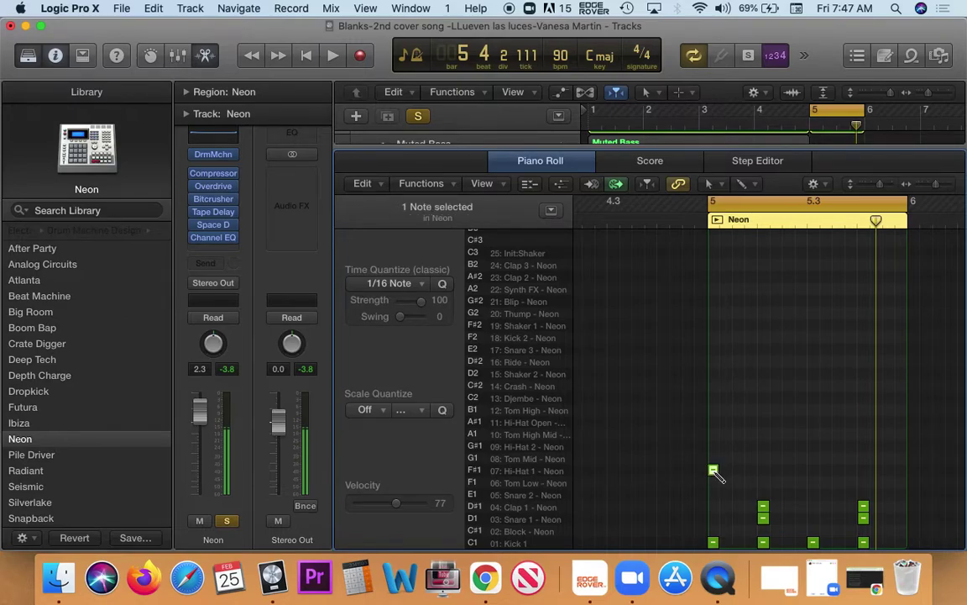
click(725, 470)
click(737, 470)
click(750, 470)
drag(702, 470, 865, 471)
key(space)
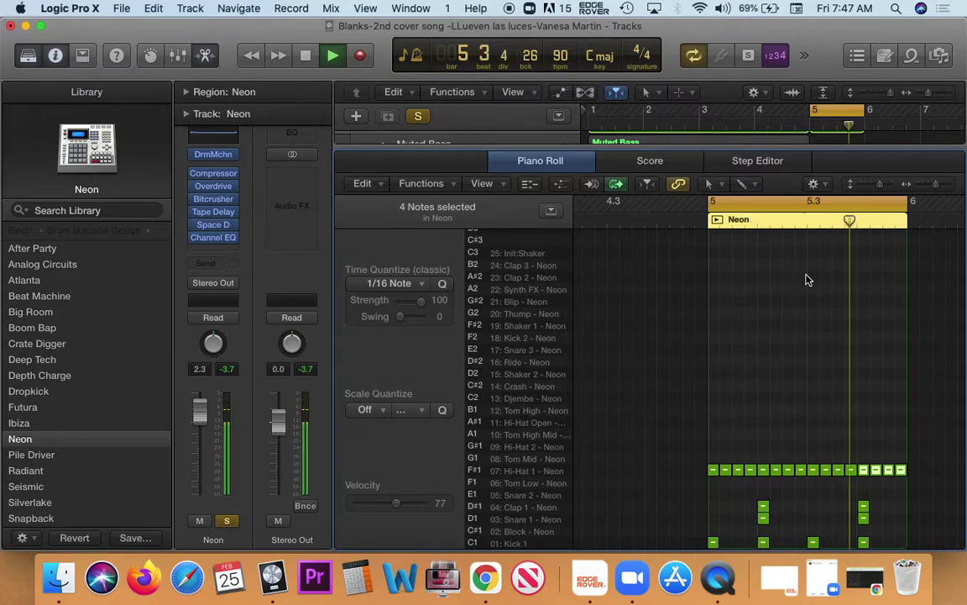
key(space)
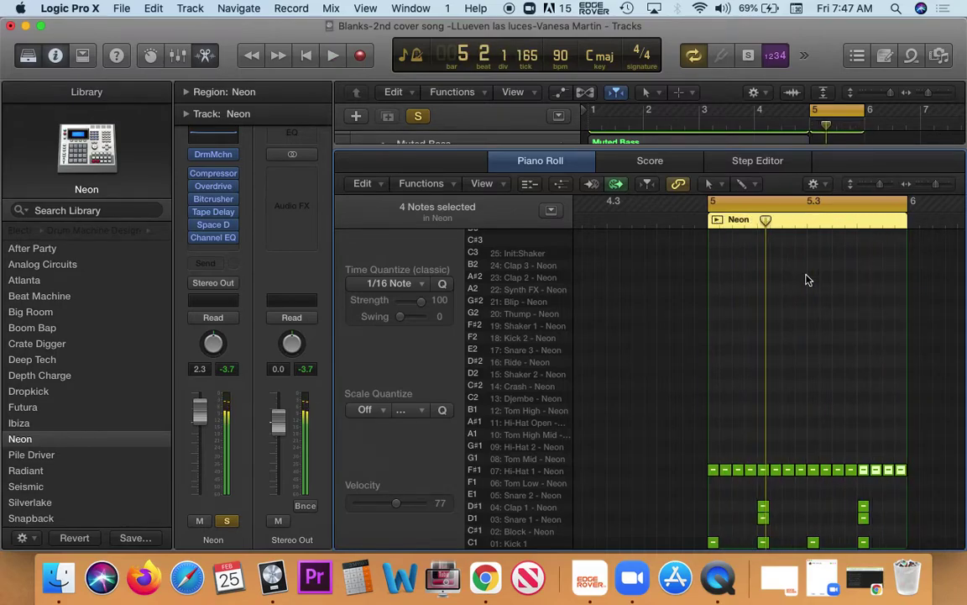
Delete the Hi-Hat 1 notes one sixteenth after beat 2 and one sixteenth after beat 3
click(816, 384)
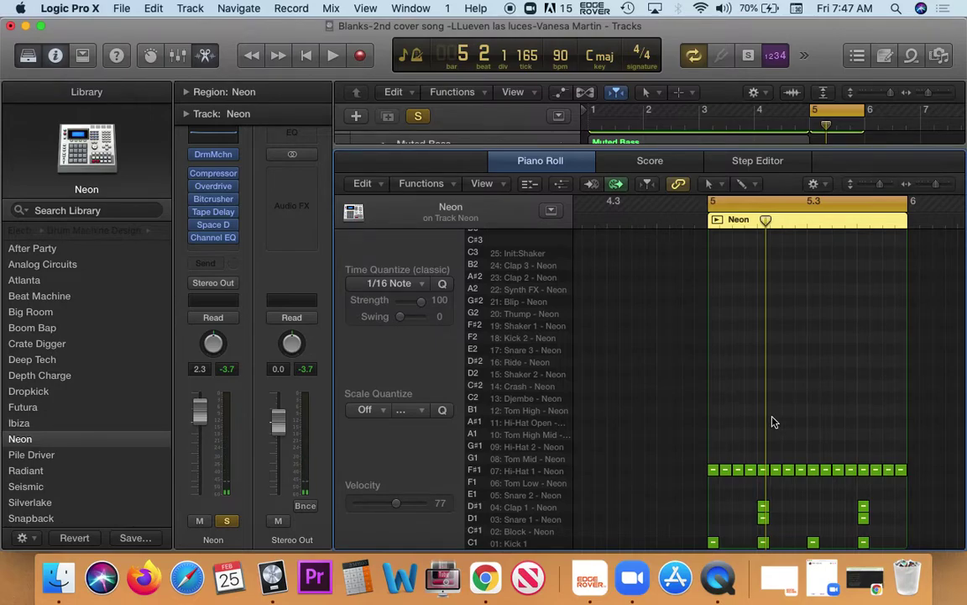
click(776, 471)
key(Delete)
click(827, 471)
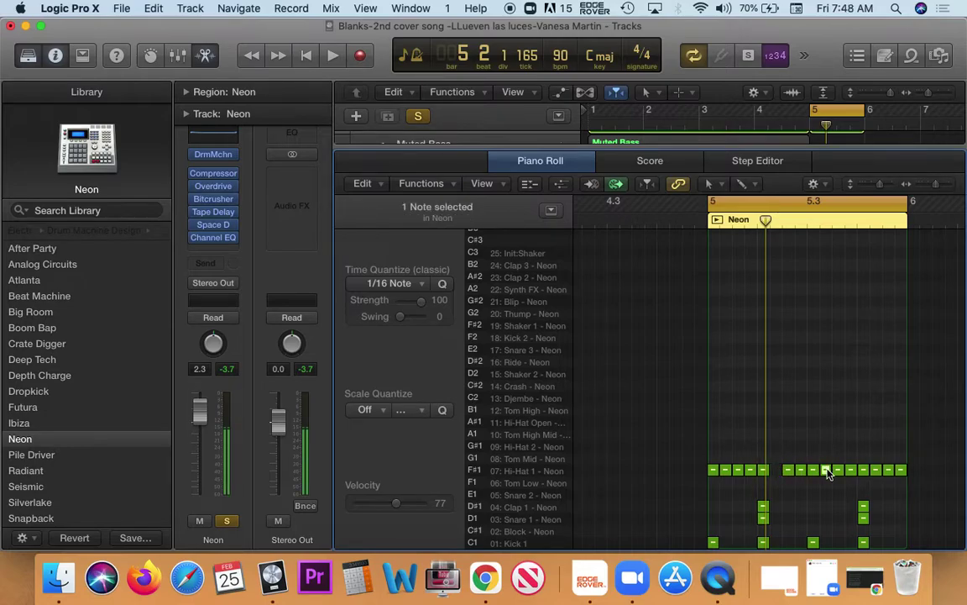
Try the pattern without the two Hi-Hat 1 notes right after beat 4, and undo their deletion
drag(884, 447, 878, 473)
key(Delete)
key(space)
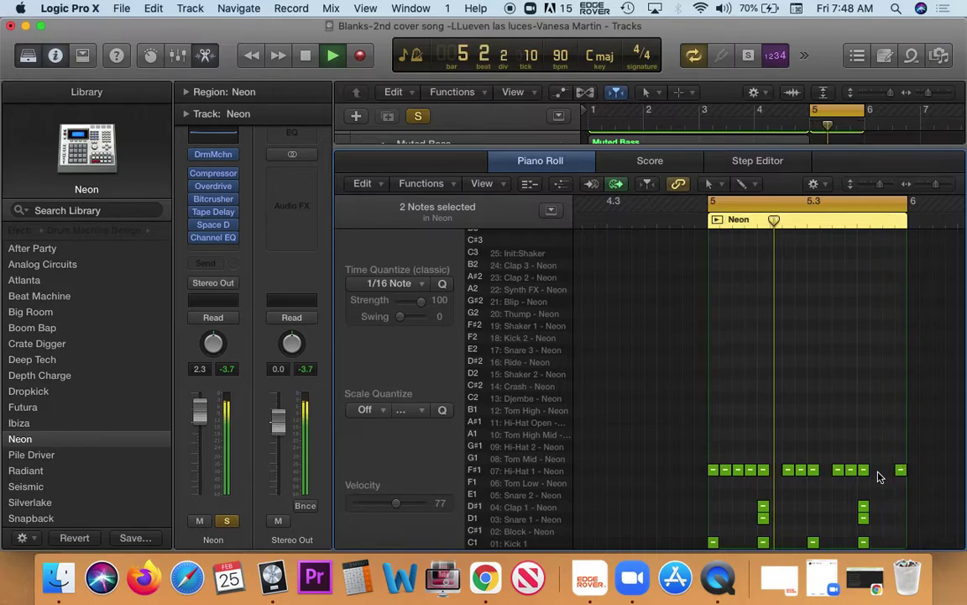
key(space)
key(super+z)
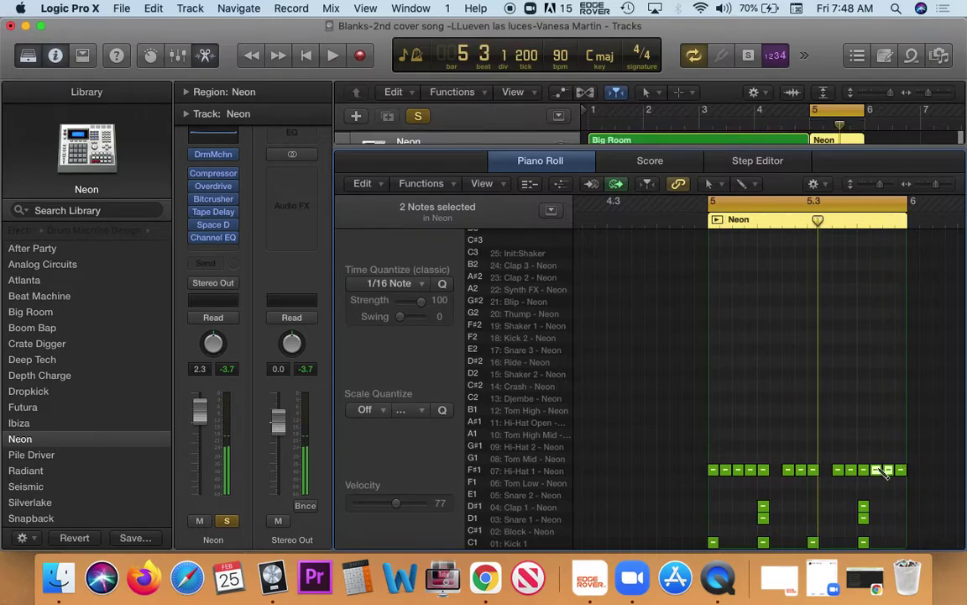
Play back the bar 5 pattern to listen to the thinned-out hi-hats
key(z)
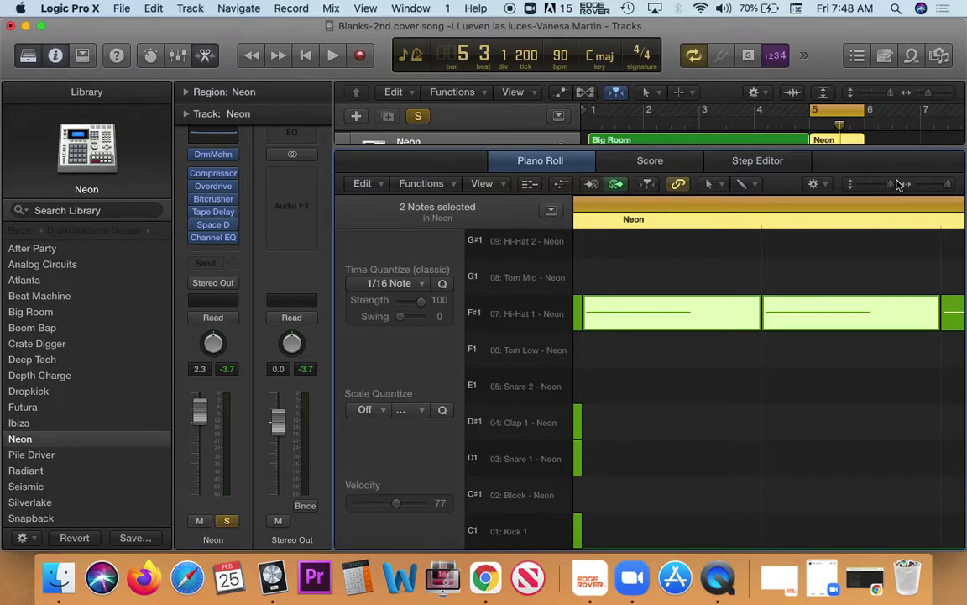
drag(889, 184, 875, 183)
drag(948, 185, 930, 188)
drag(766, 434, 446, 481)
drag(845, 421, 965, 438)
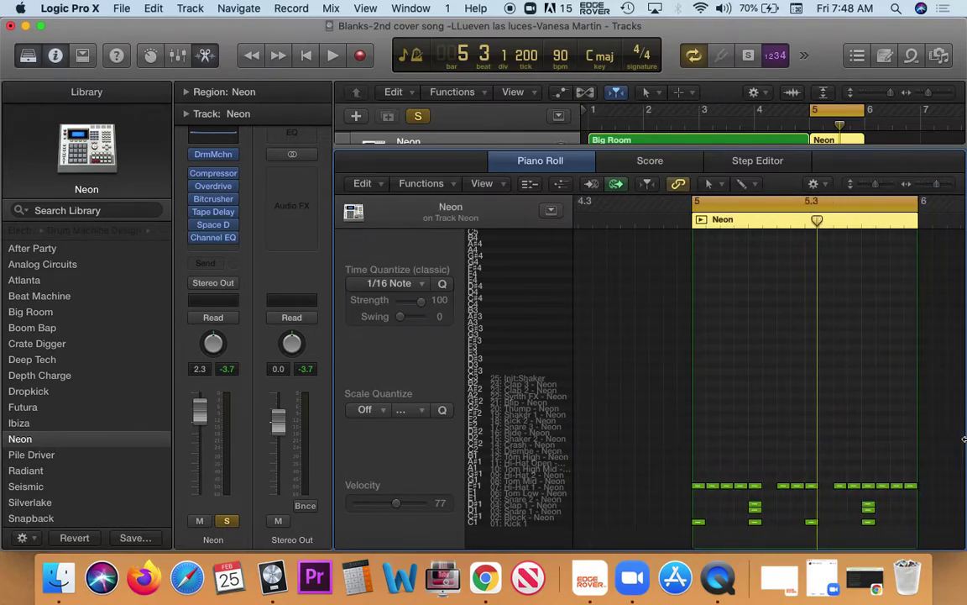
key(space)
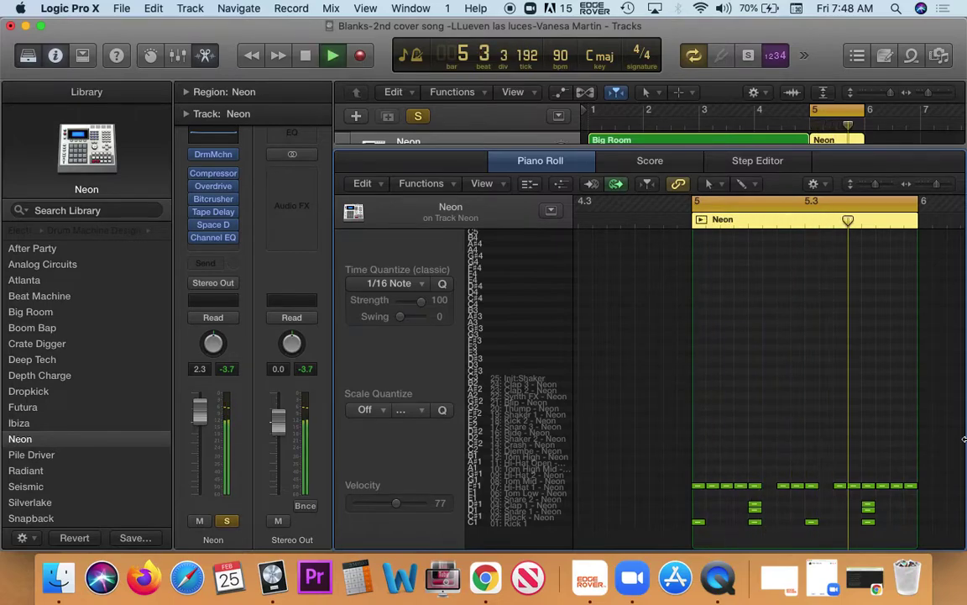
key(space)
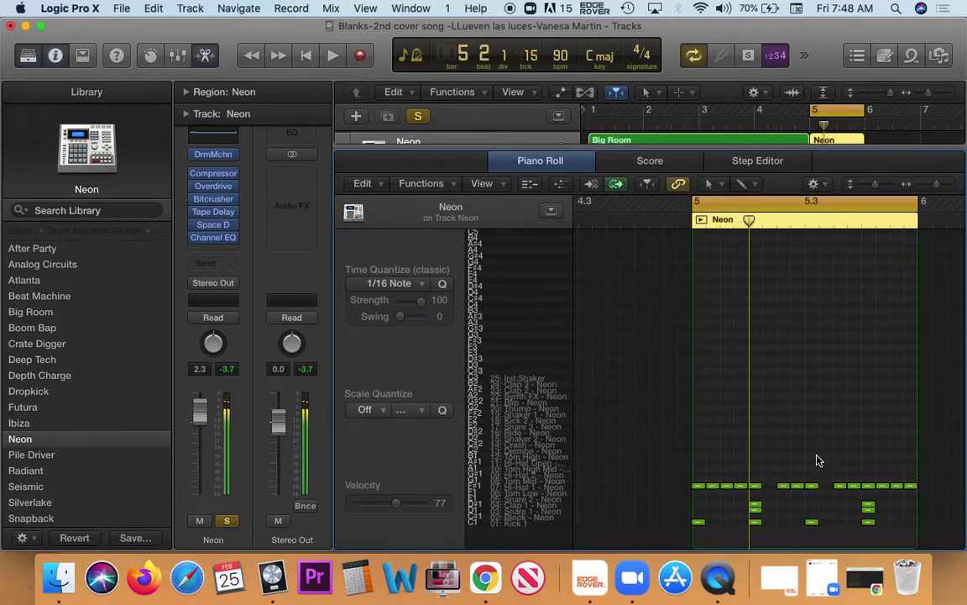
Delete the two Hi-Hat 1 notes directly after beat 1 and play the pattern
drag(709, 477, 726, 490)
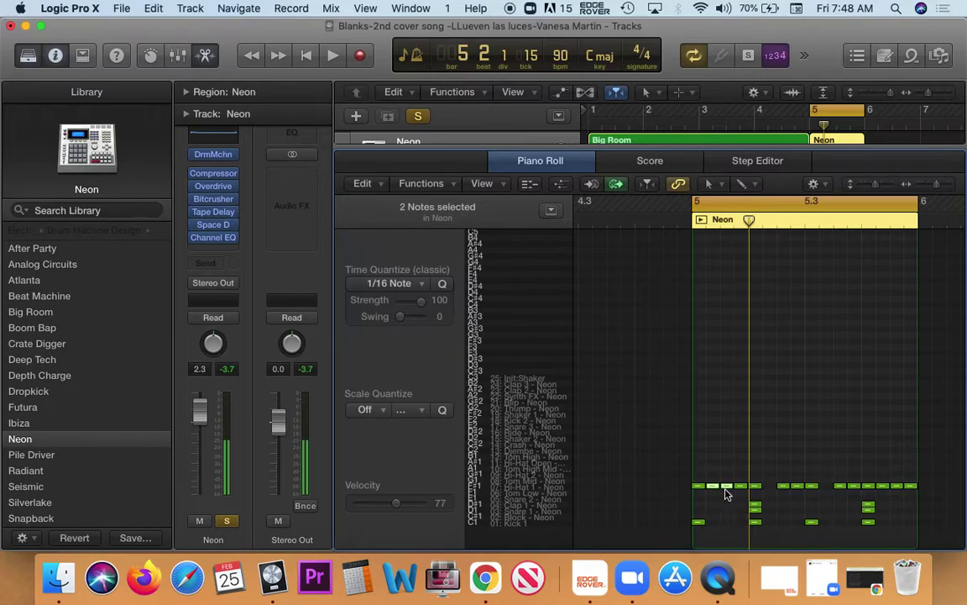
key(Delete)
key(space)
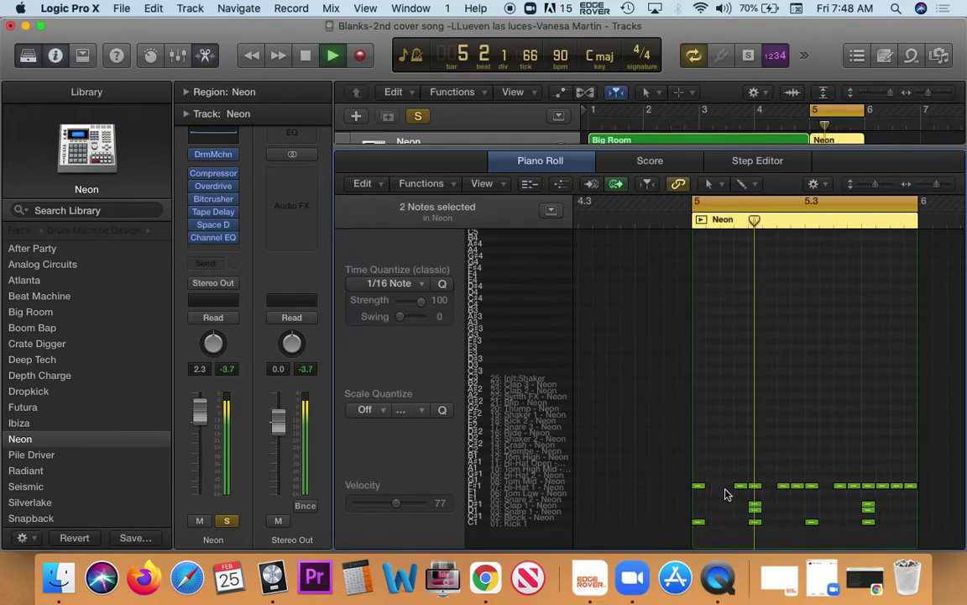
key(space)
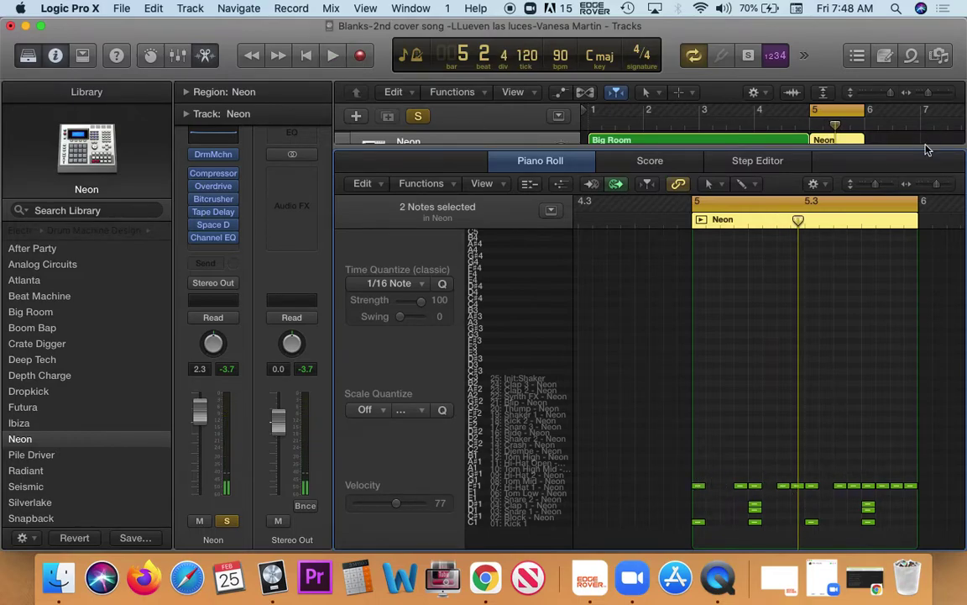
Add Snare 3 notes on beats 2 and 4 of bar 5 and play the layered pattern
drag(938, 186, 942, 188)
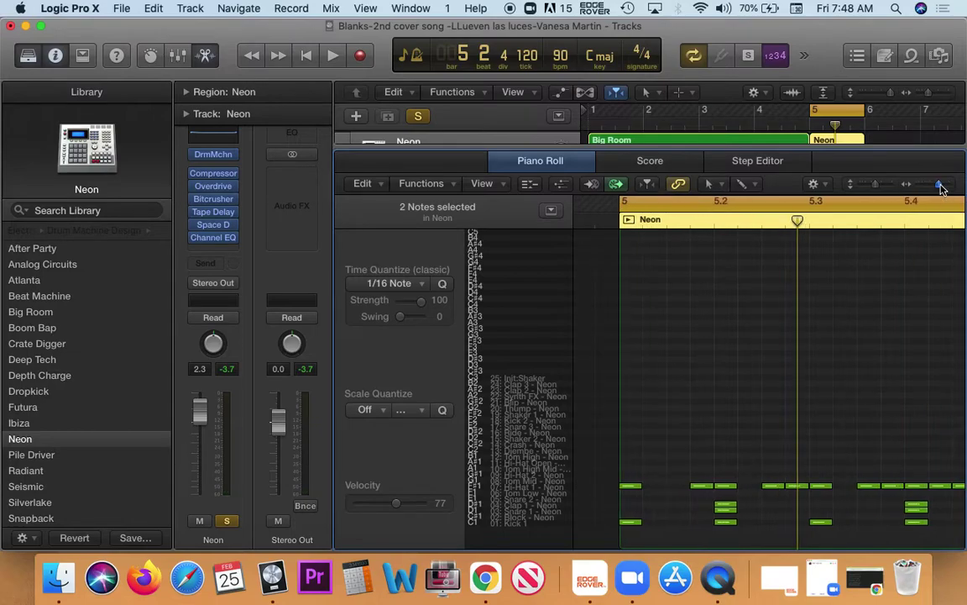
drag(875, 187, 879, 187)
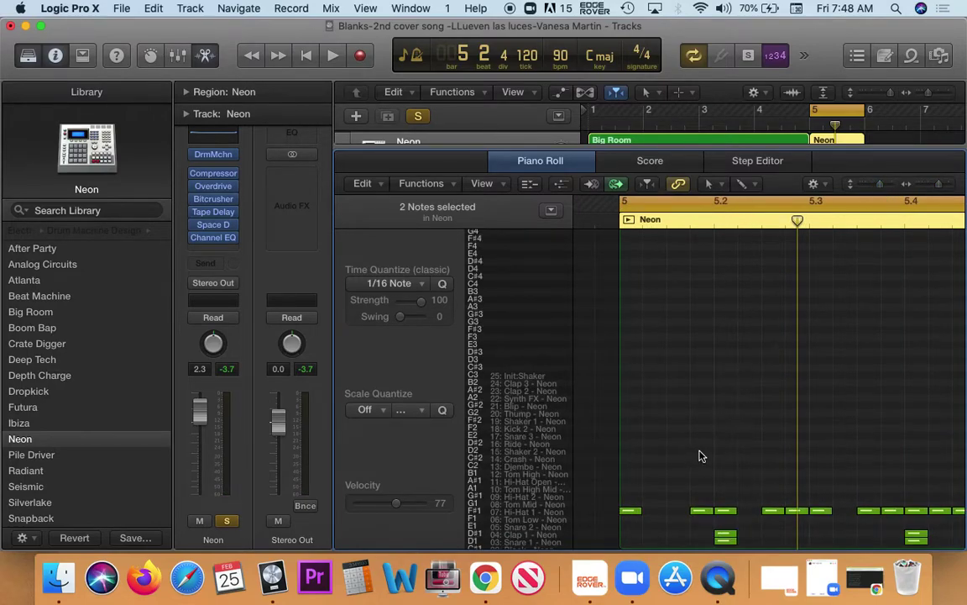
drag(726, 406, 717, 569)
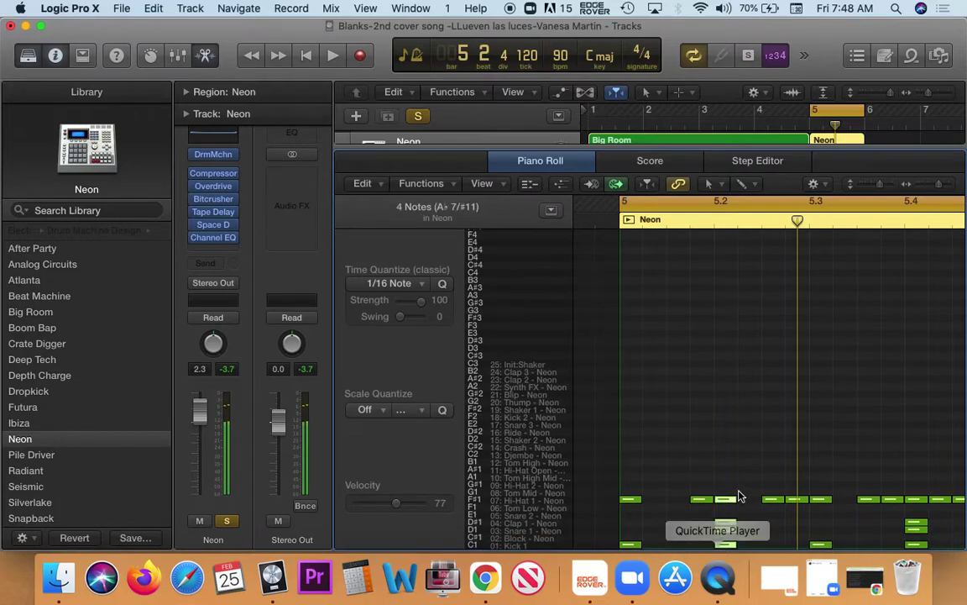
click(739, 419)
click(724, 423)
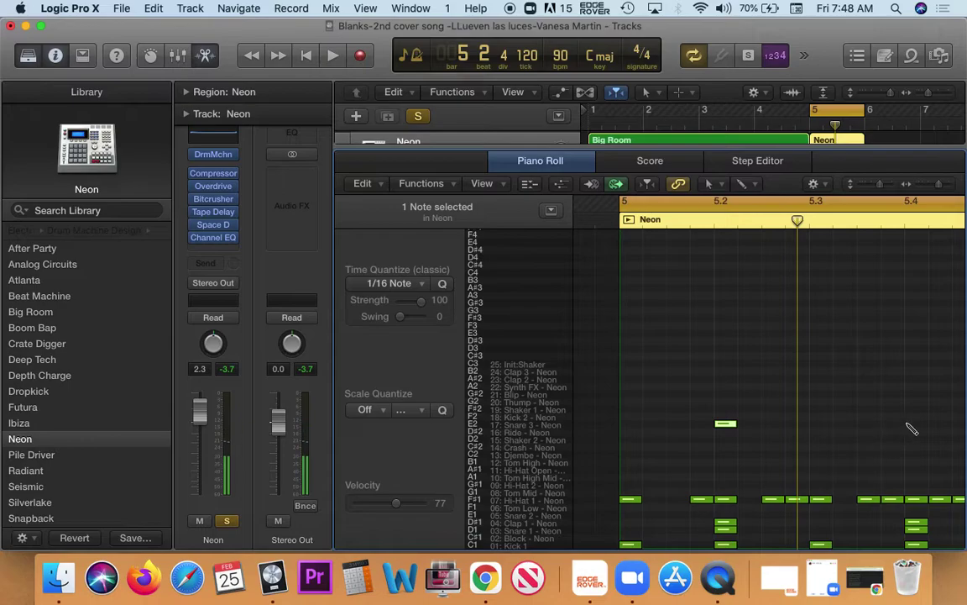
key(space)
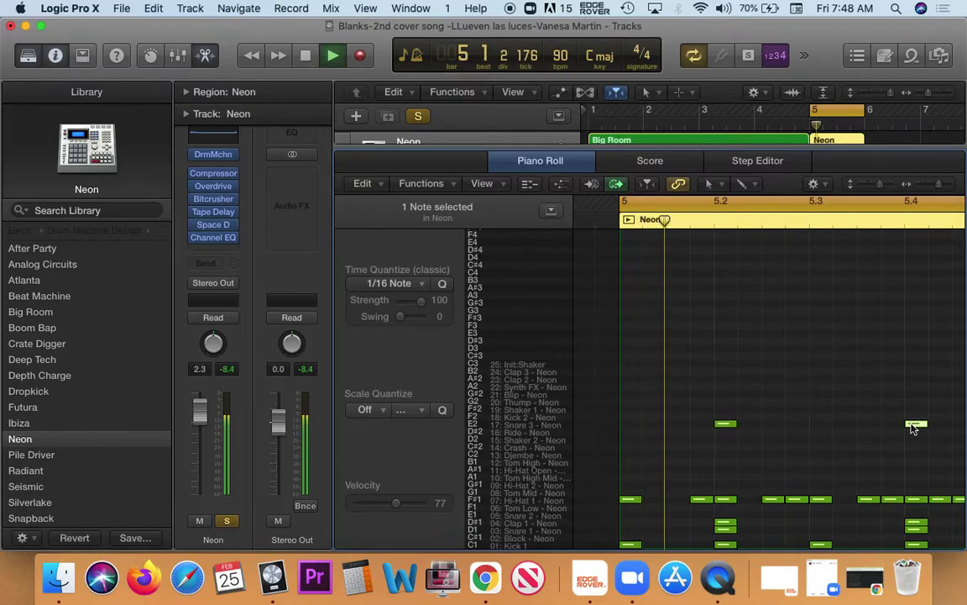
click(914, 425)
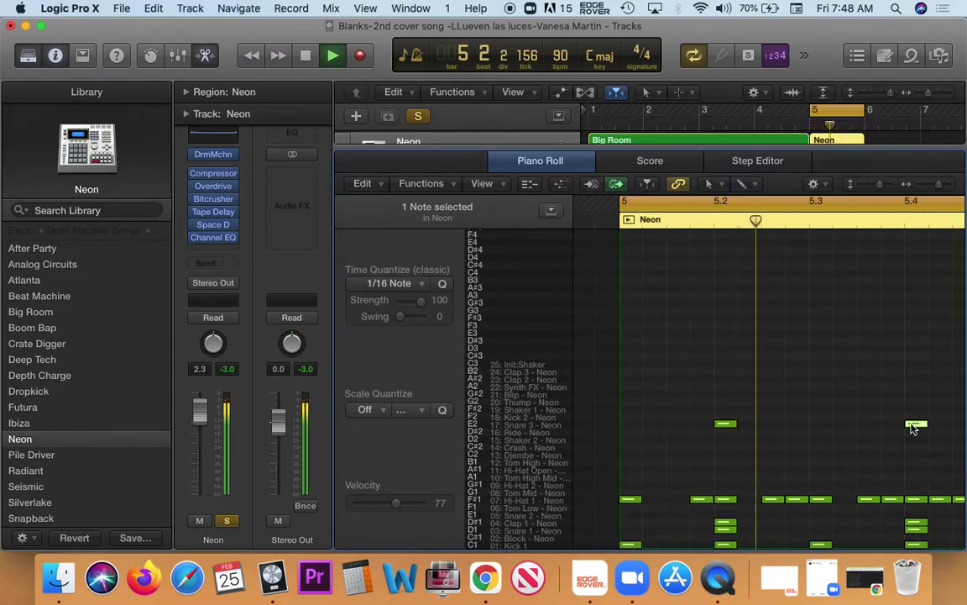
key(space)
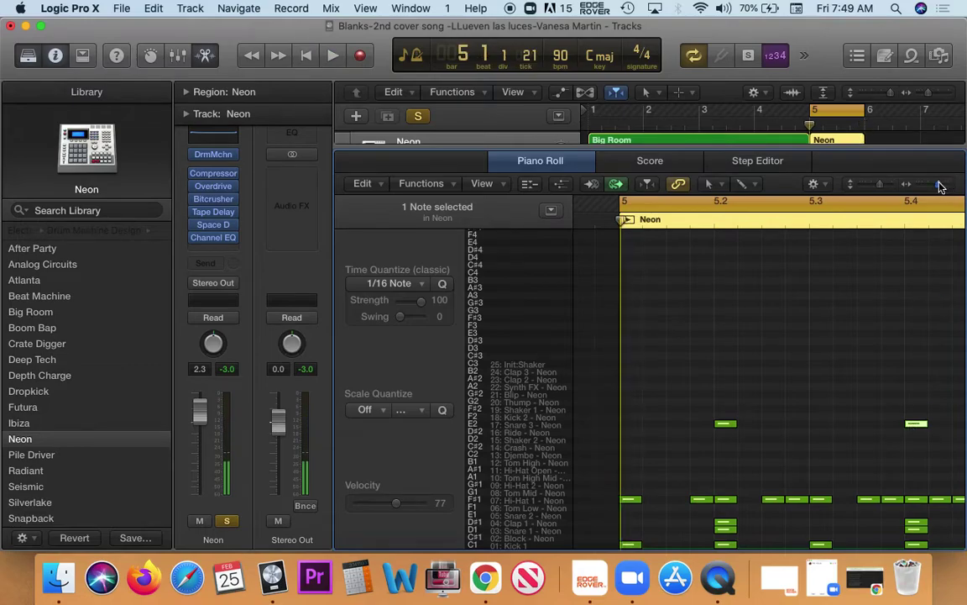
Add Kick 2 notes on all four beats of bar 5 and play the pattern
drag(938, 186, 922, 186)
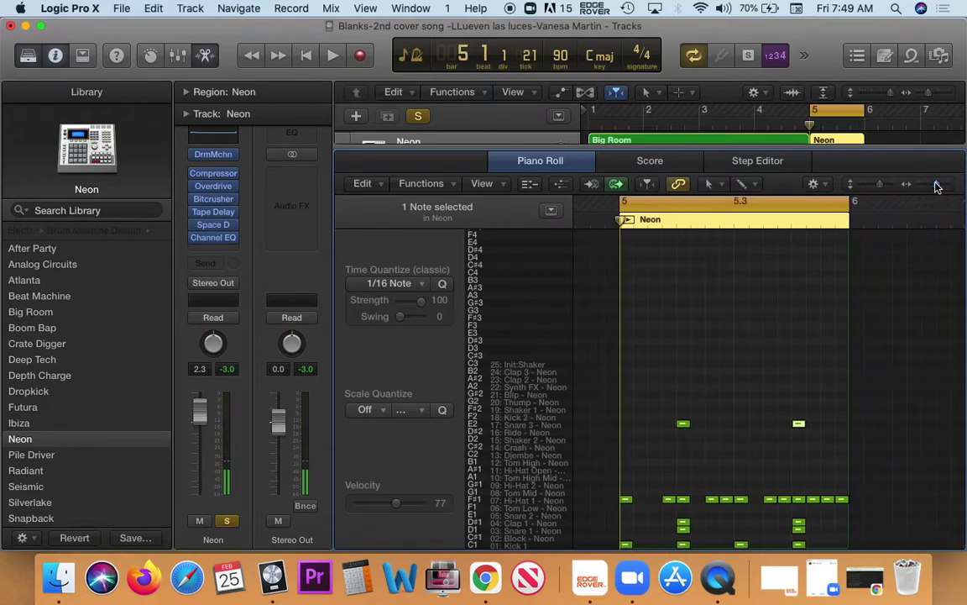
click(520, 410)
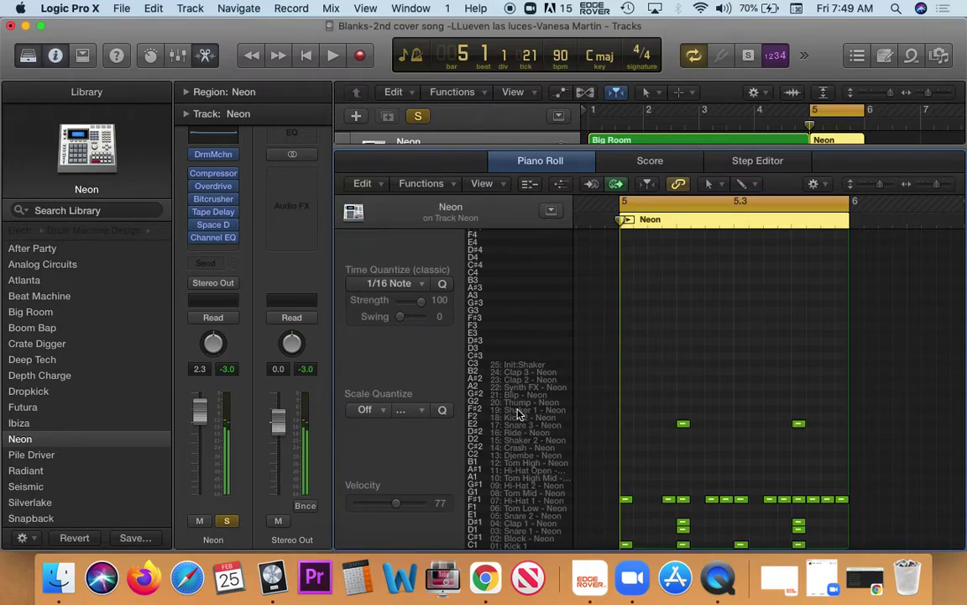
click(654, 416)
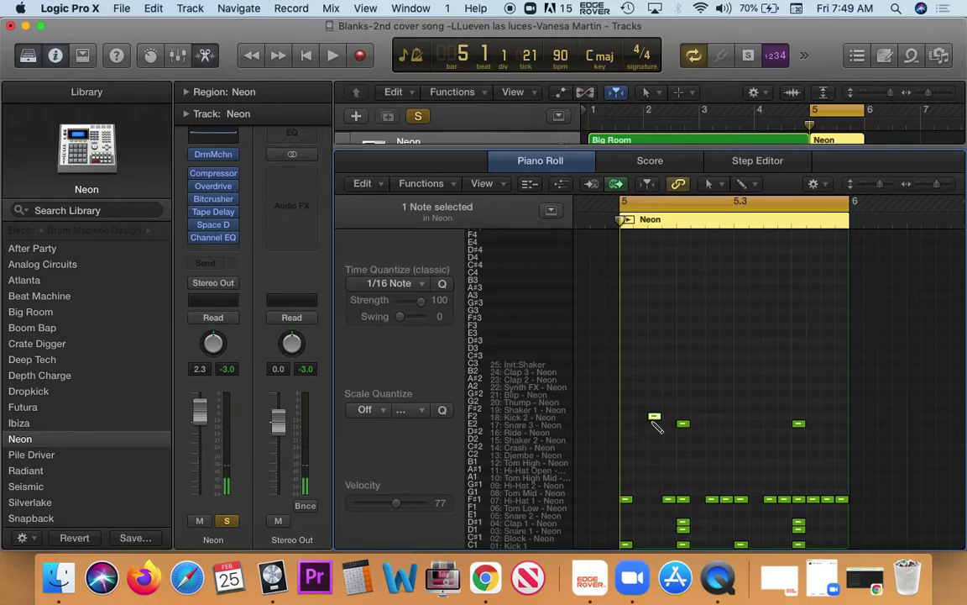
drag(654, 418, 743, 423)
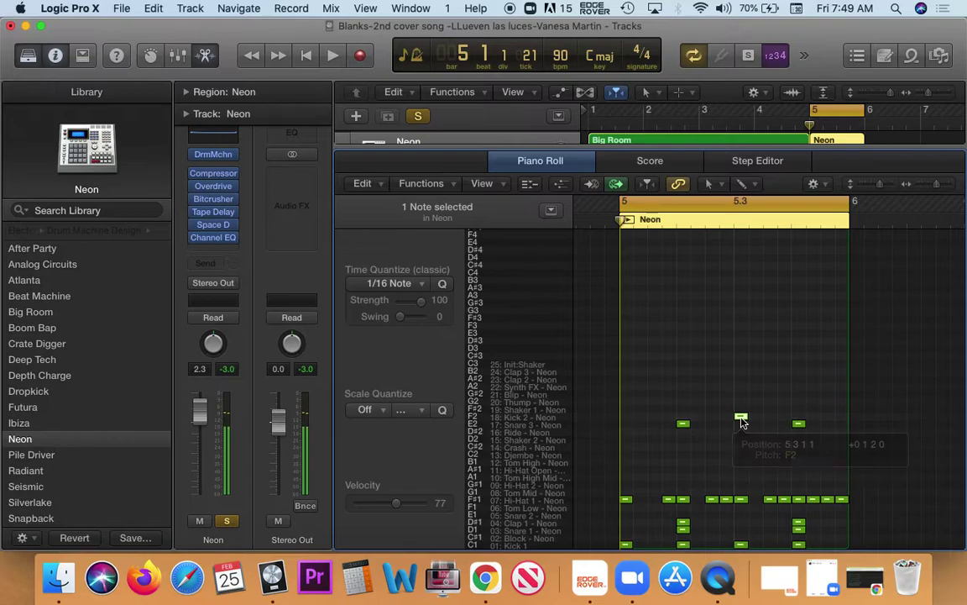
super+click(626, 416)
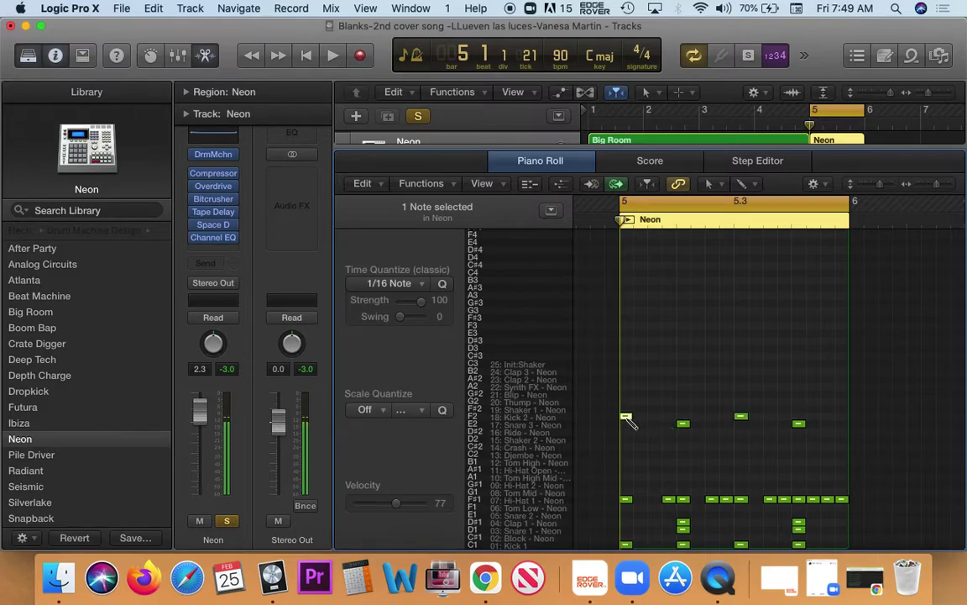
super+click(796, 415)
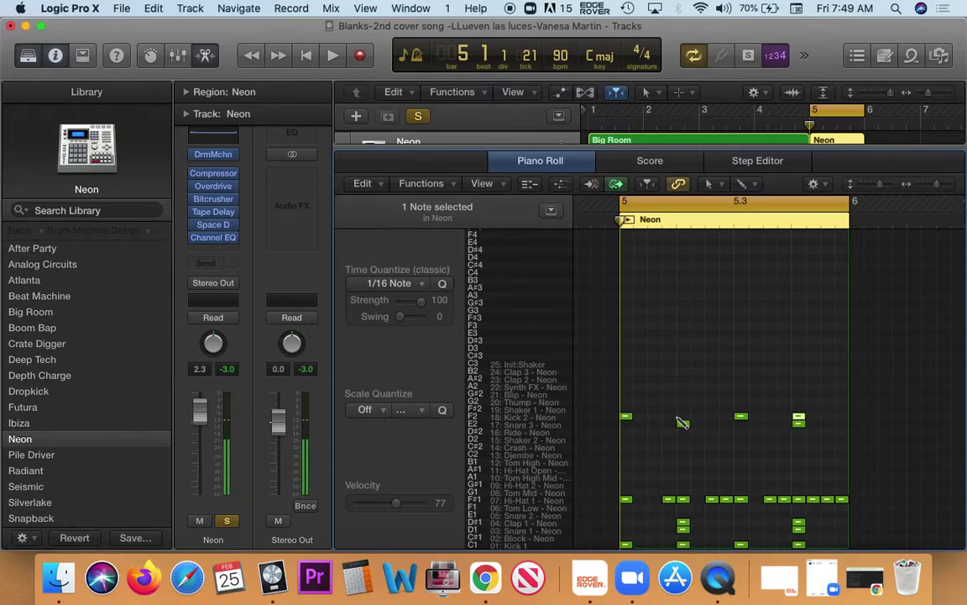
super+click(681, 418)
key(space)
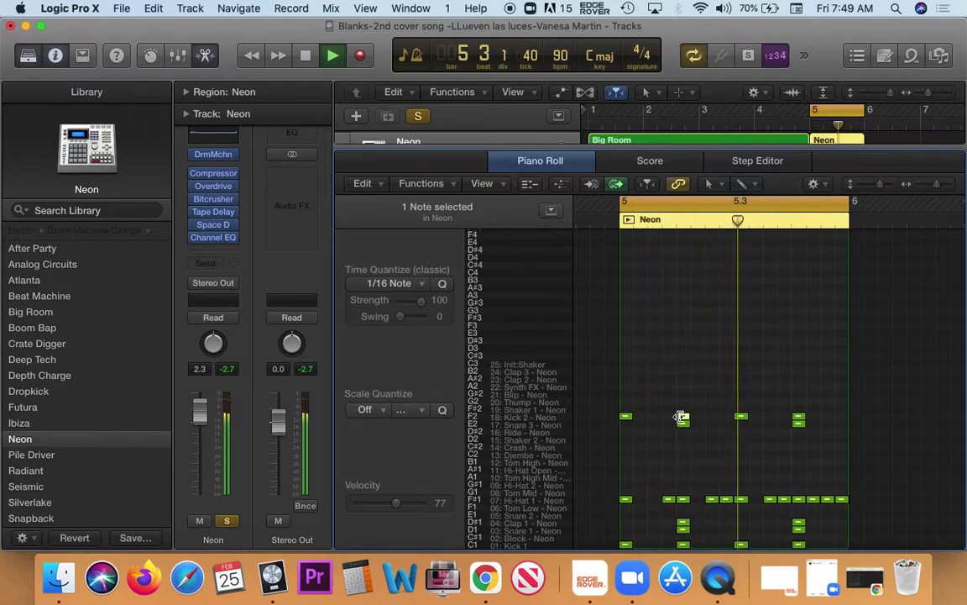
Stop playback, return to the arrangement, set the cycle range to bars 1–4 and clear all track solos
click(305, 56)
click(203, 53)
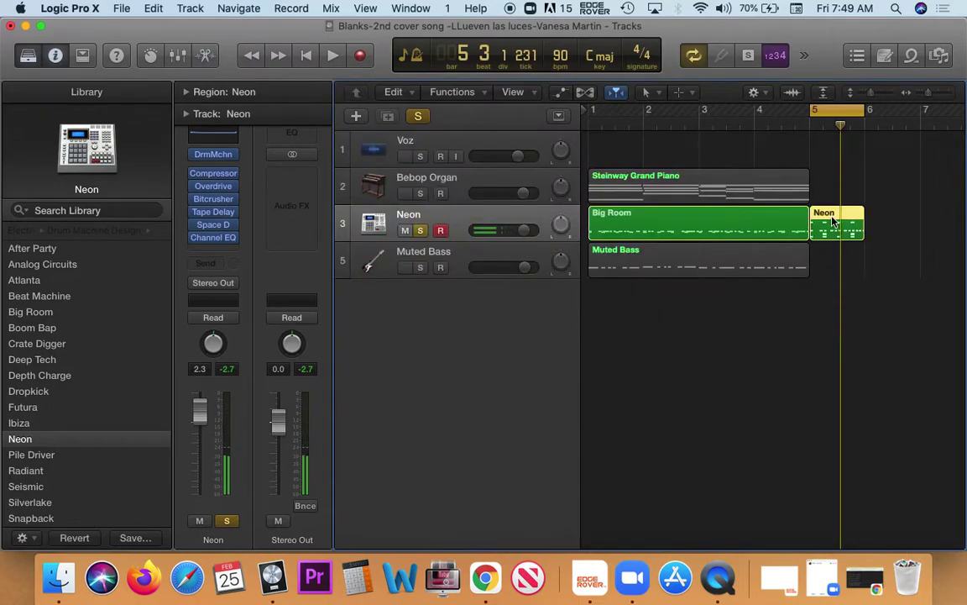
mouse_move(812, 106)
mouse_down()
mouse_move(594, 107)
mouse_move(815, 111)
mouse_up()
click(421, 194)
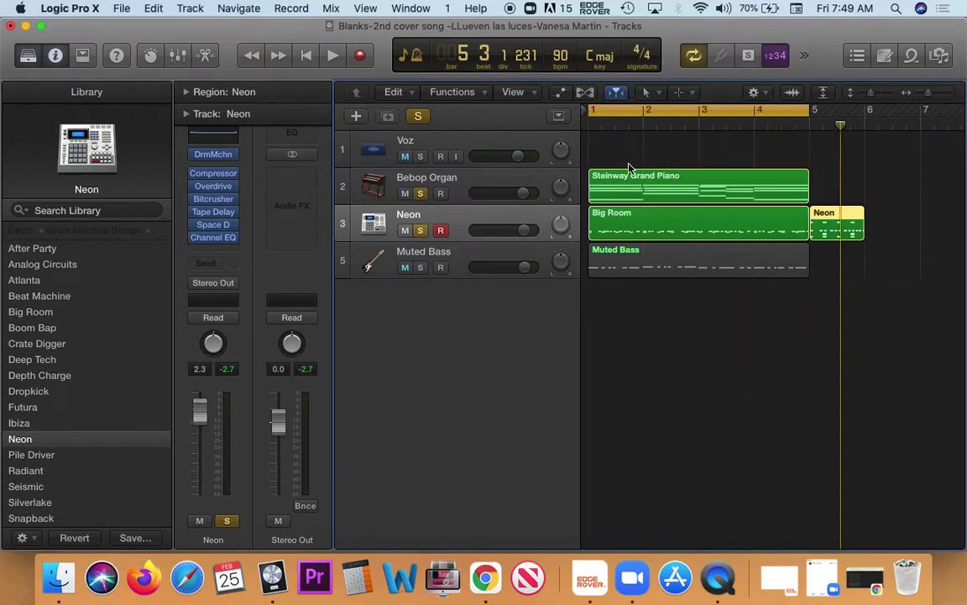
click(413, 117)
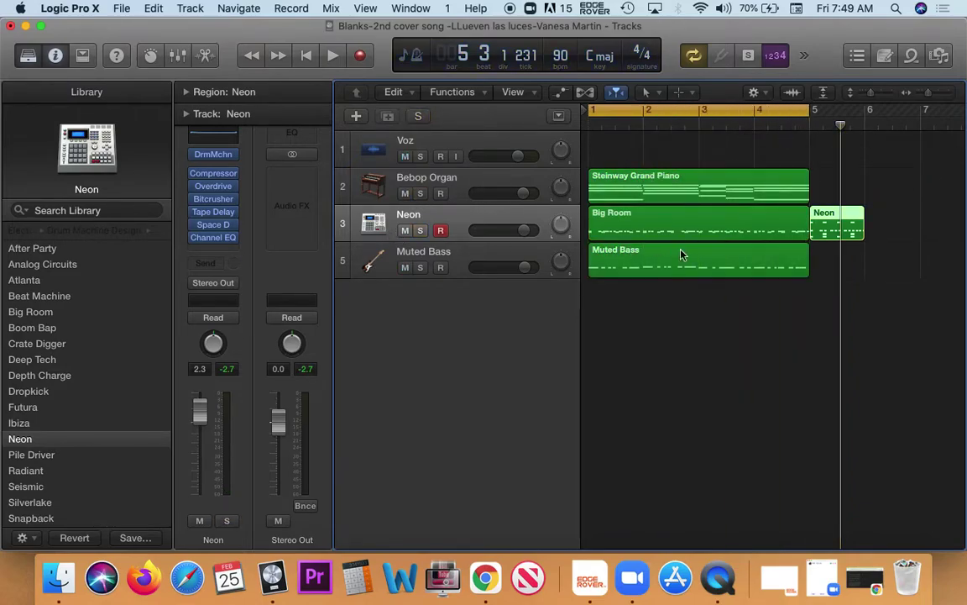
Solo the Muted Bass track and examine all four bars of its region in the Piano Roll
click(655, 268)
click(420, 268)
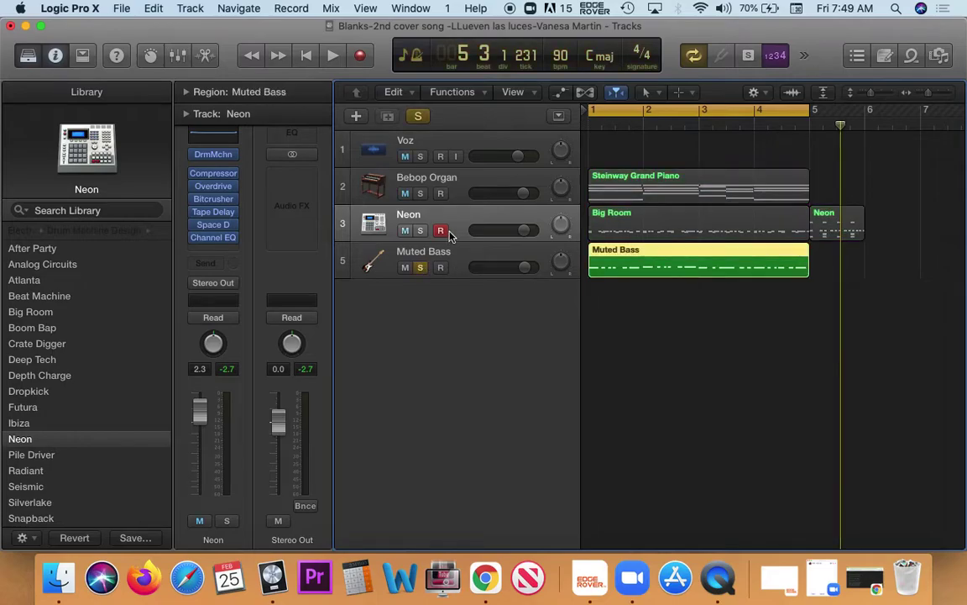
double_click(621, 261)
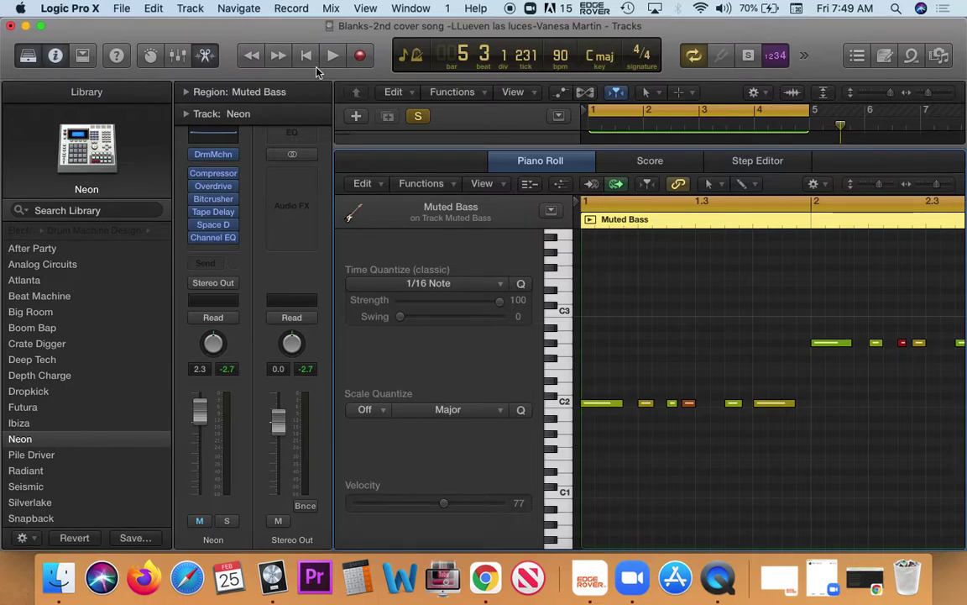
drag(937, 186, 927, 193)
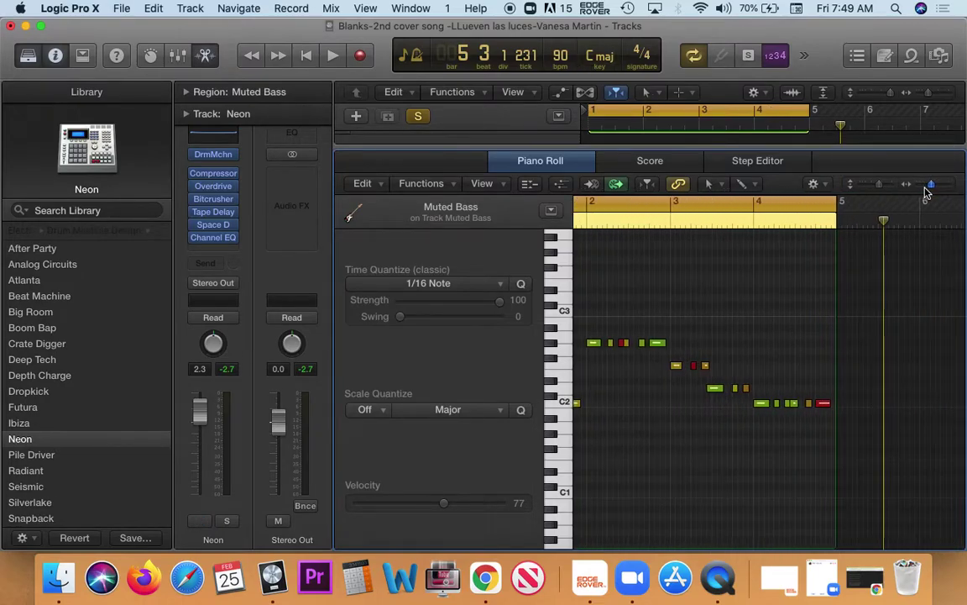
drag(886, 257, 501, 328)
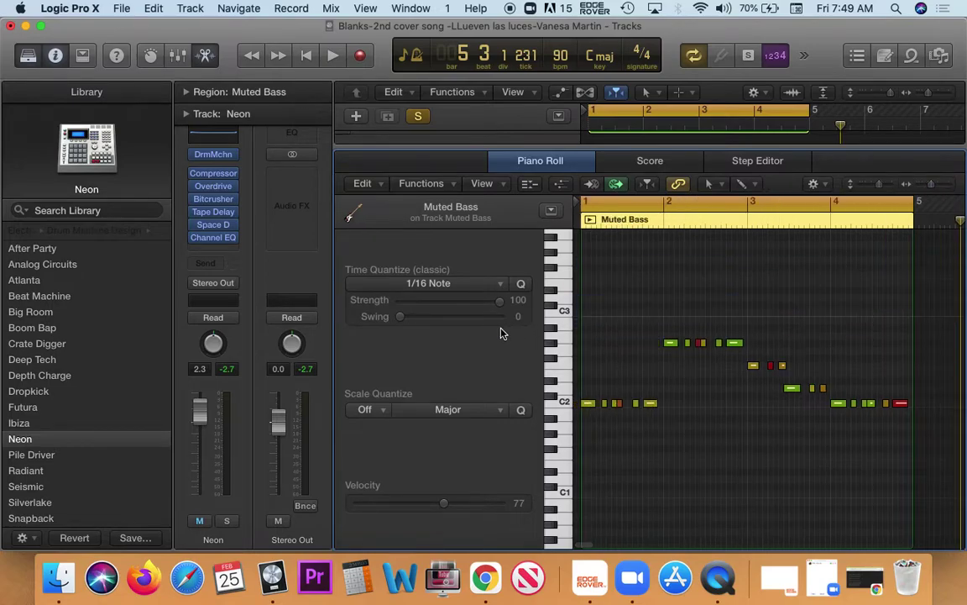
Close the Piano Roll, record-enable the Muted Bass track and show Musical Typing for it
key(super+k)
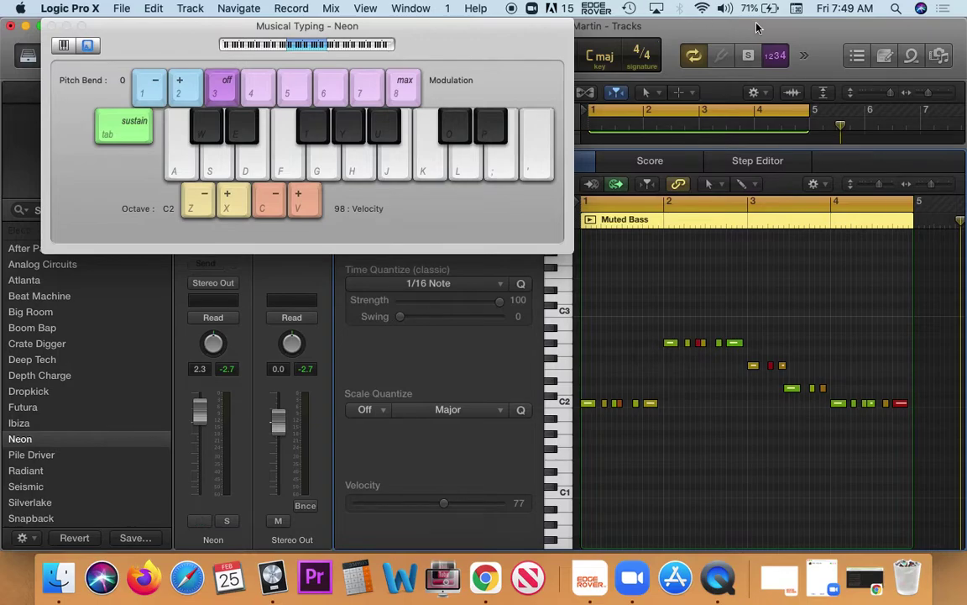
click(48, 26)
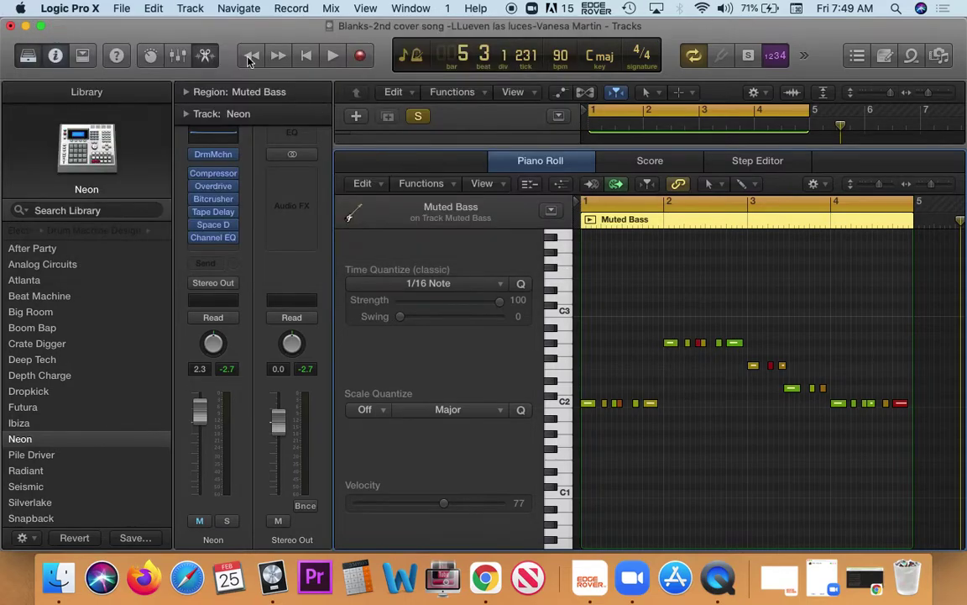
click(206, 55)
click(441, 267)
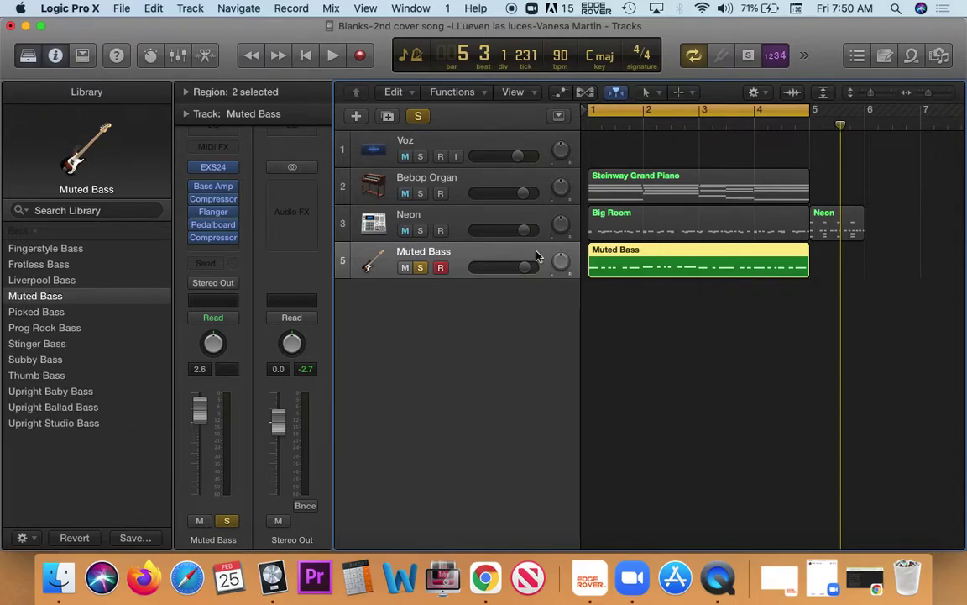
key(super+k)
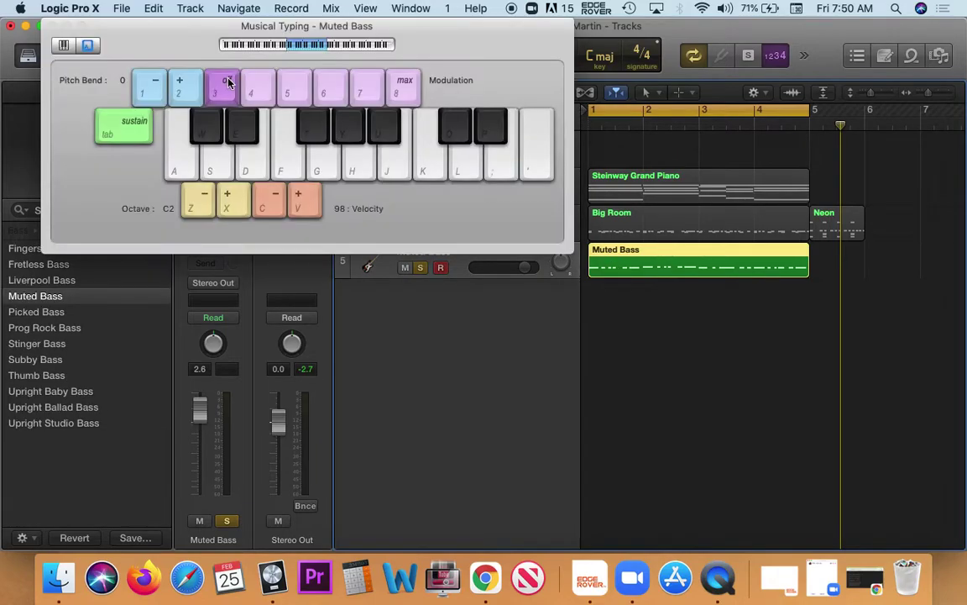
Raise the system volume and set the Muted Bass track volume to 6.0 dB, testing the sound with an F note
click(287, 152)
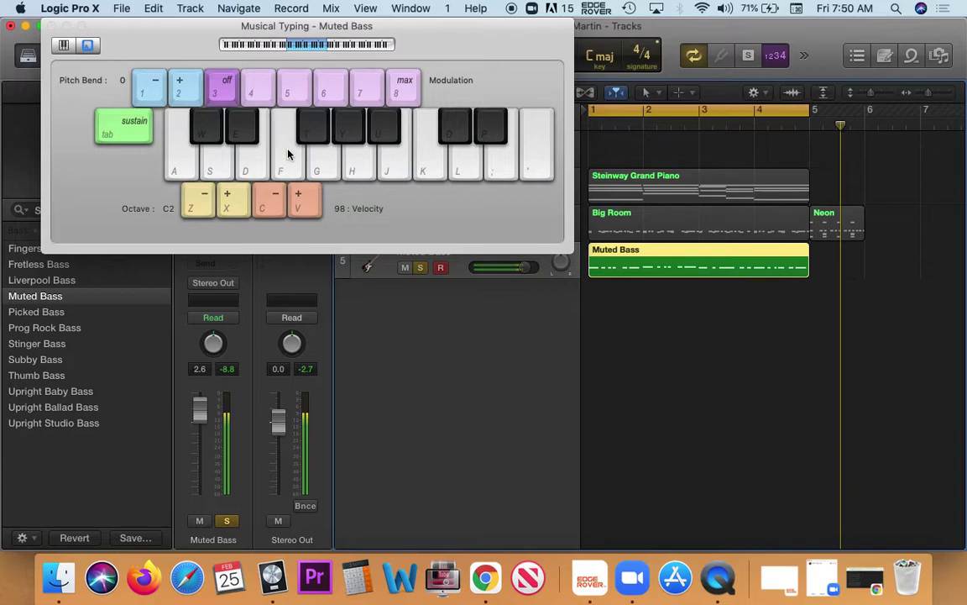
key(XF86AudioRaiseVolume)
key(XF86AudioRaiseVolume)
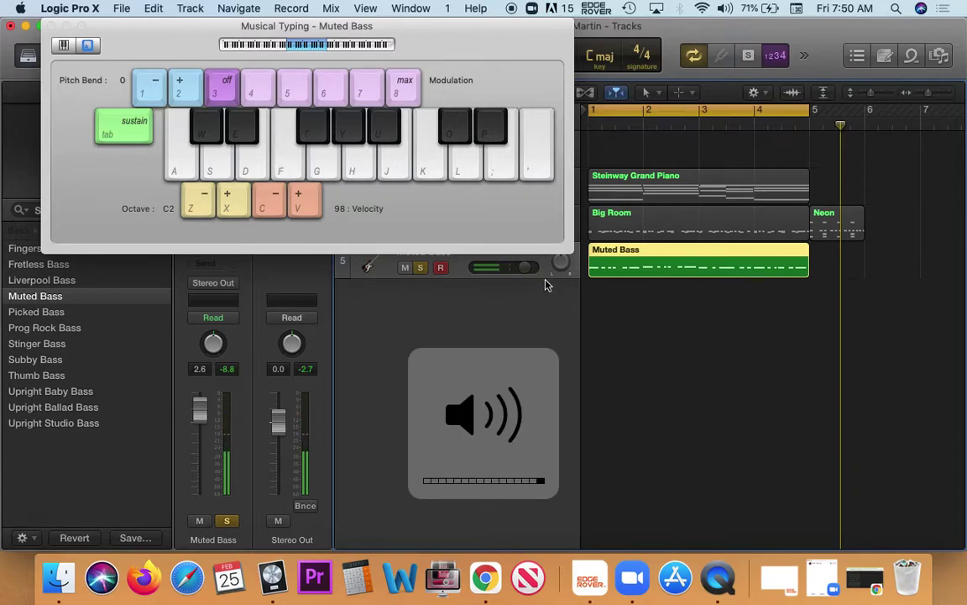
click(525, 266)
drag(525, 266, 533, 266)
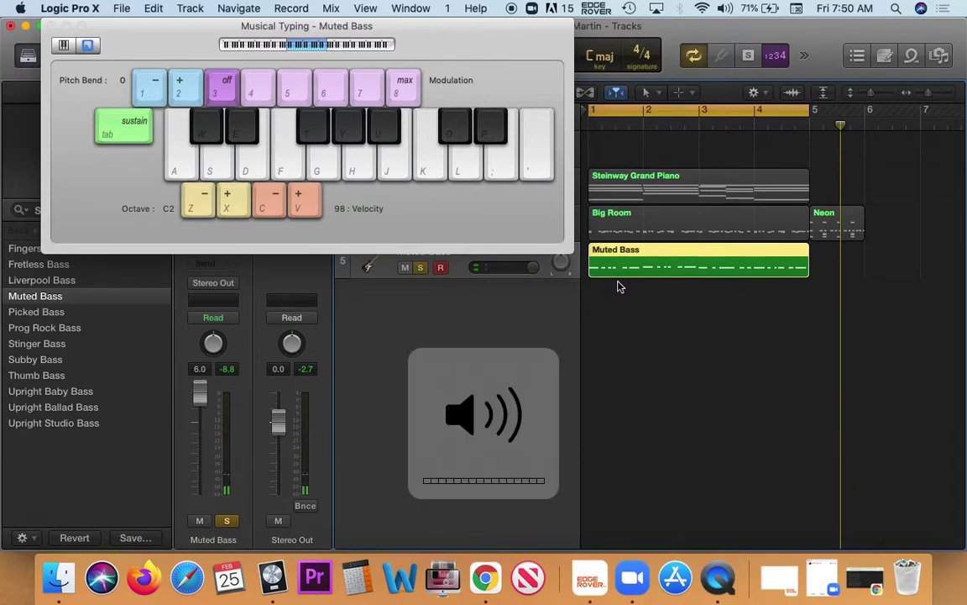
click(290, 164)
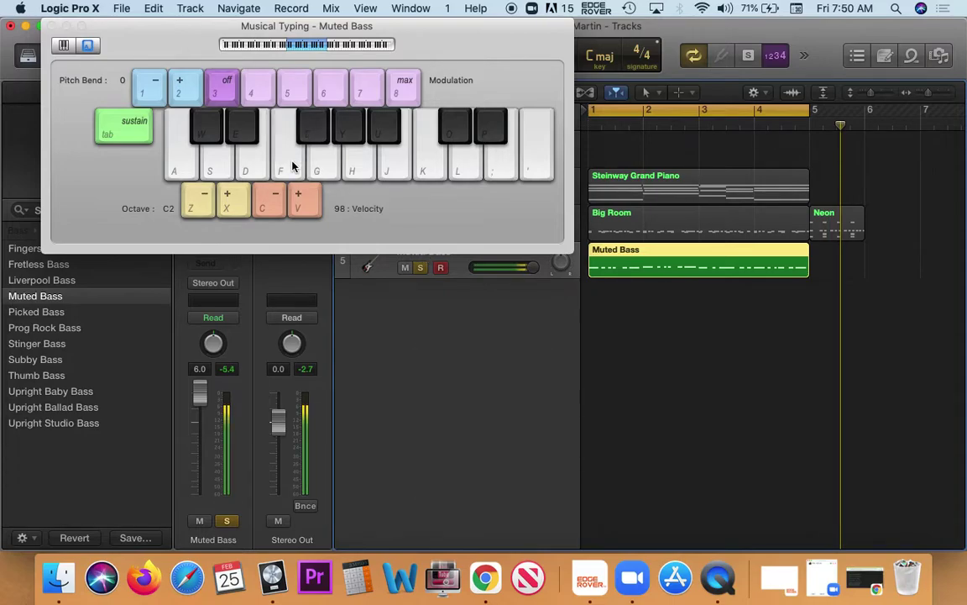
Audition candidate bass notes such as C♯, F, F♯, G and G♯ on the Muted Bass track
click(200, 136)
key(f)
click(310, 134)
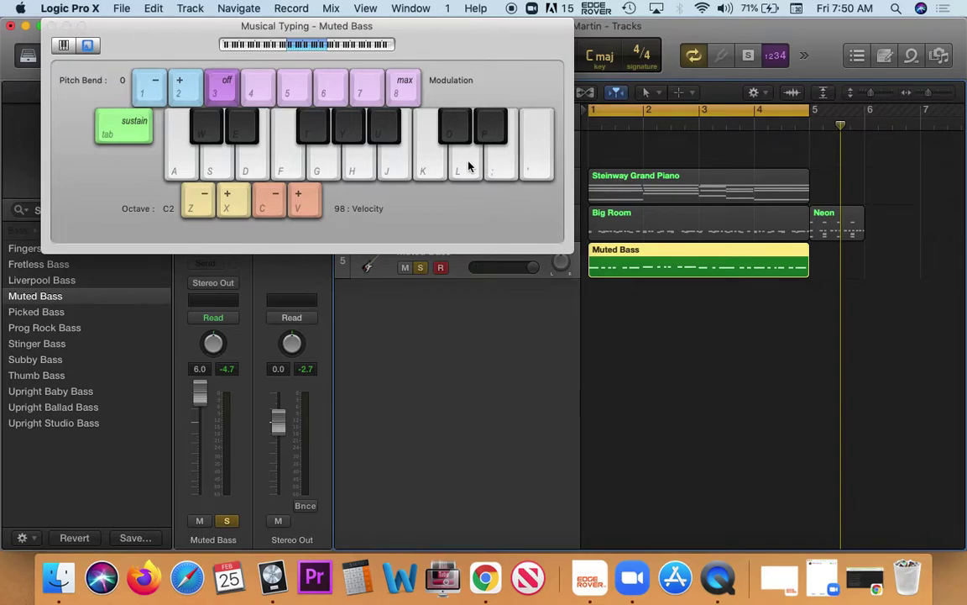
click(209, 137)
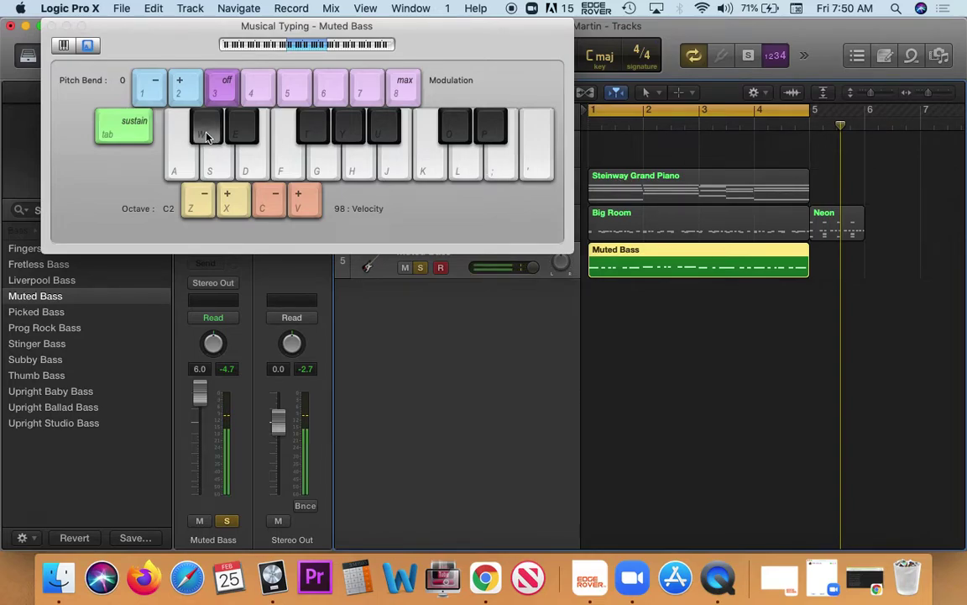
click(344, 134)
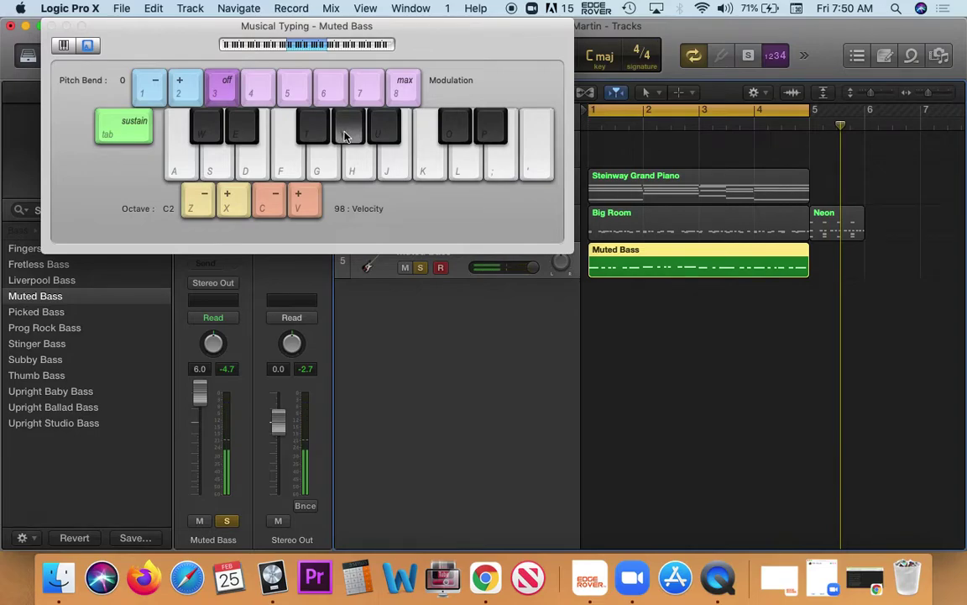
click(287, 168)
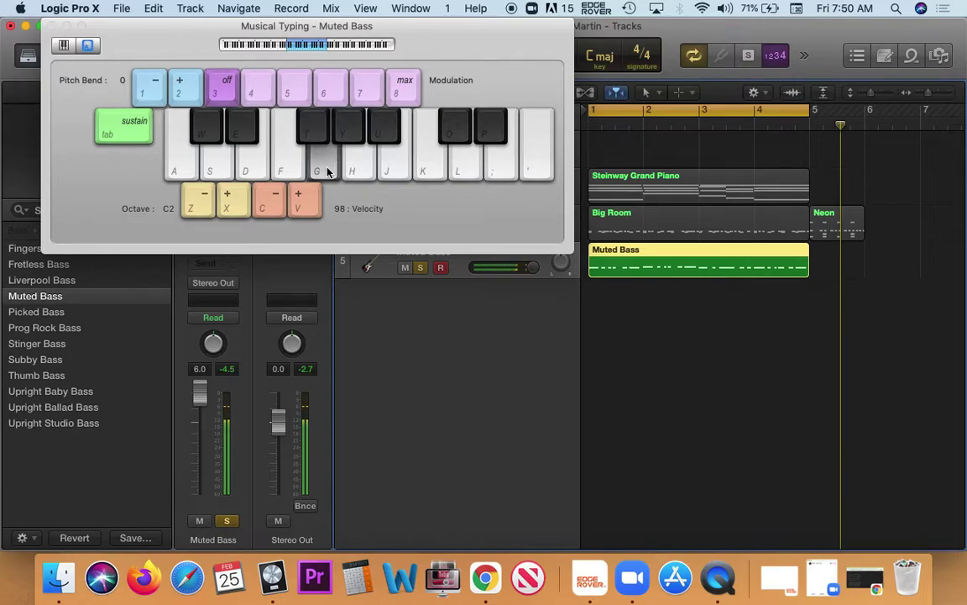
click(287, 172)
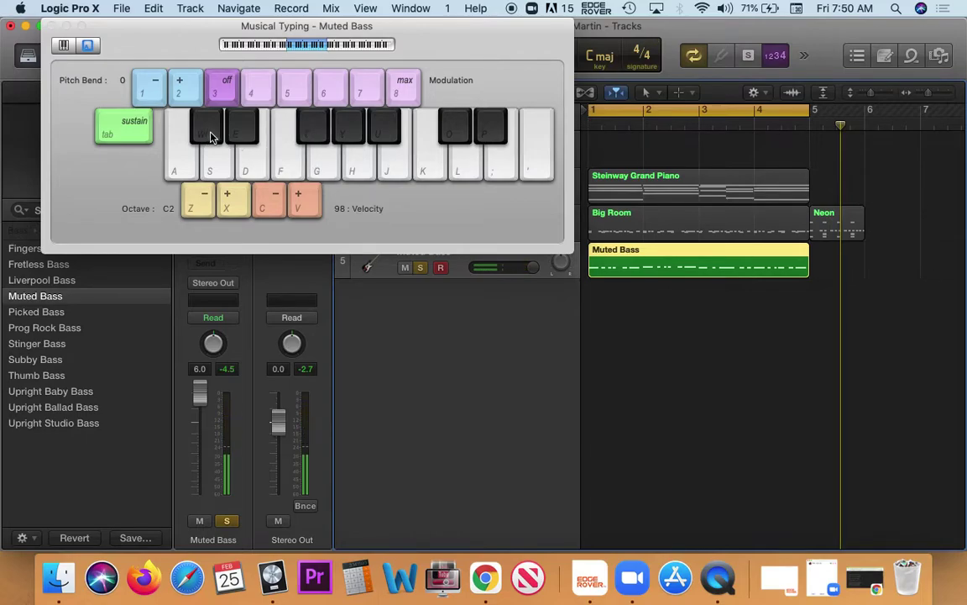
click(322, 123)
Move the Muted Bass region to bar 5 and start unsoloed playback from bar 1
drag(840, 125, 557, 156)
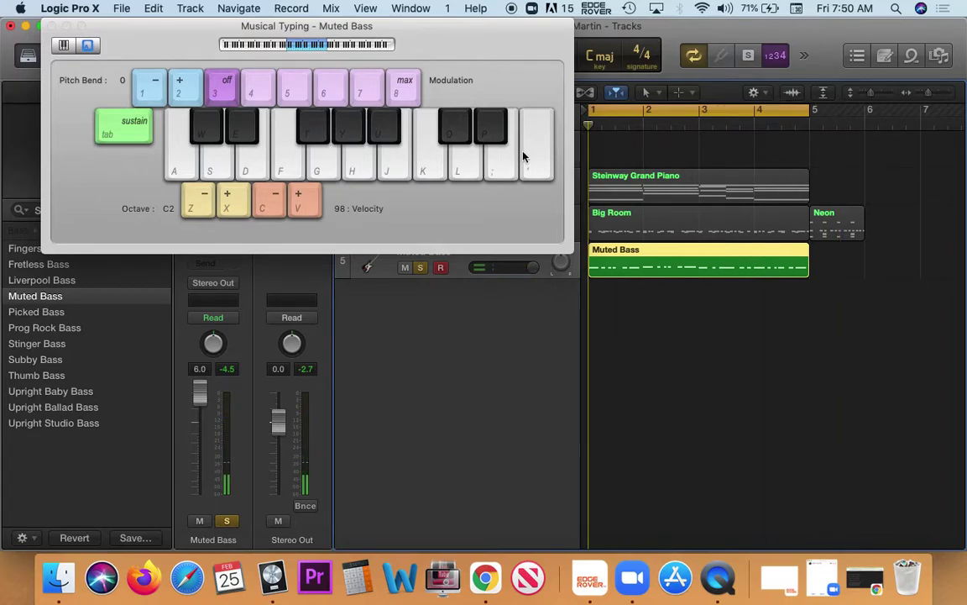
drag(596, 256, 817, 256)
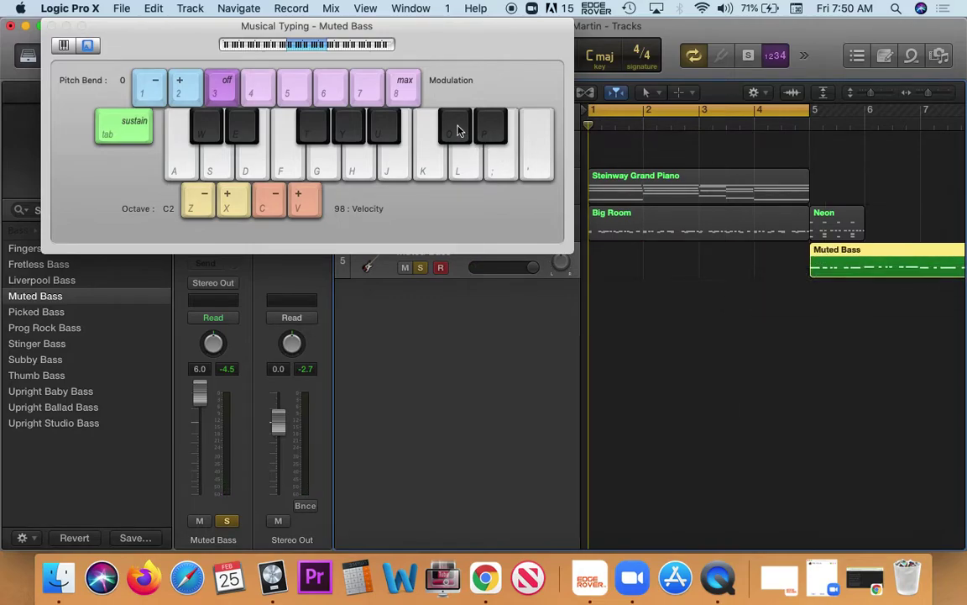
drag(518, 53, 566, 324)
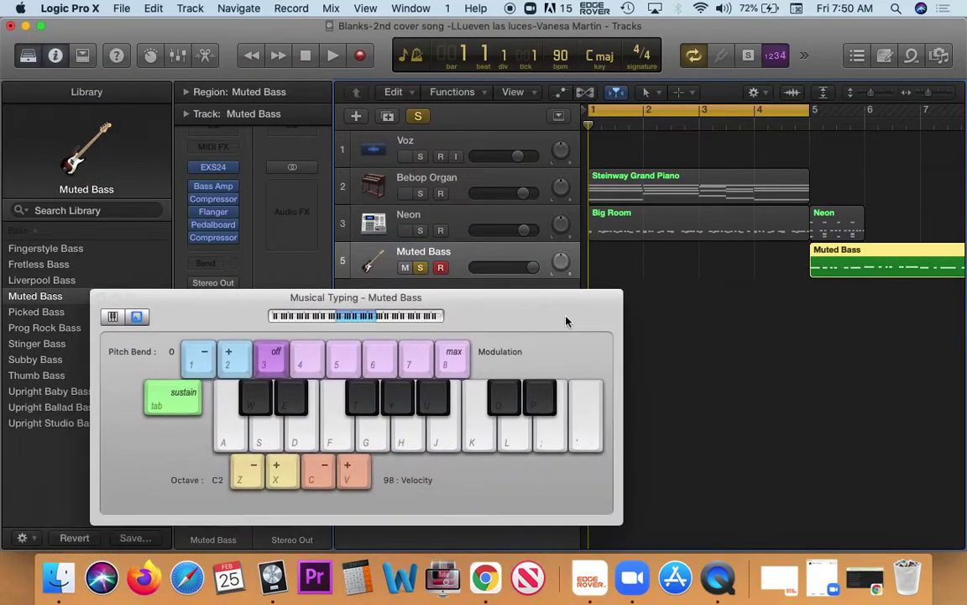
drag(437, 291, 432, 19)
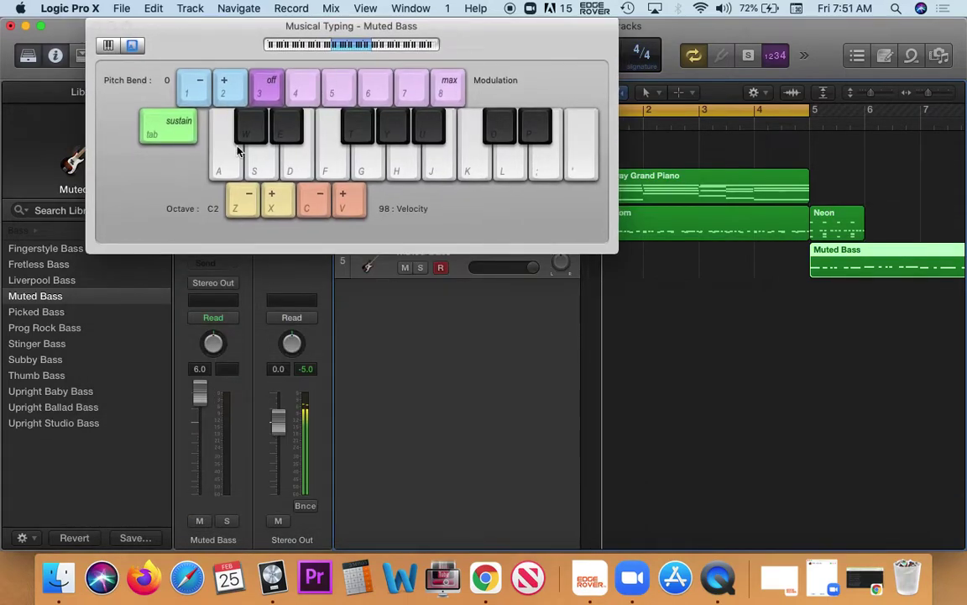
Play the bass notes C♯, G♯, F, G and C♯ along with bars 1–4 as a rehearsal
click(246, 125)
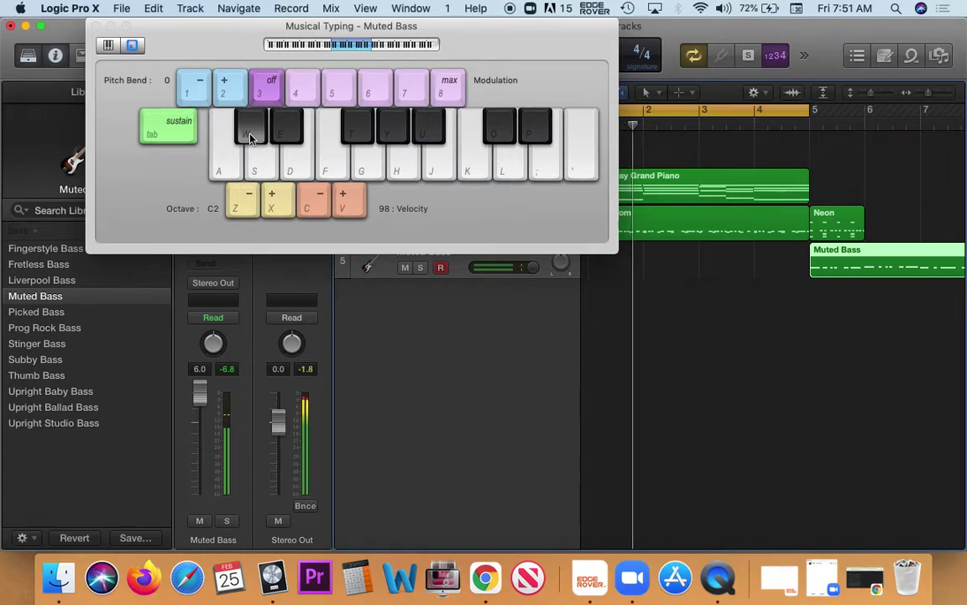
click(388, 124)
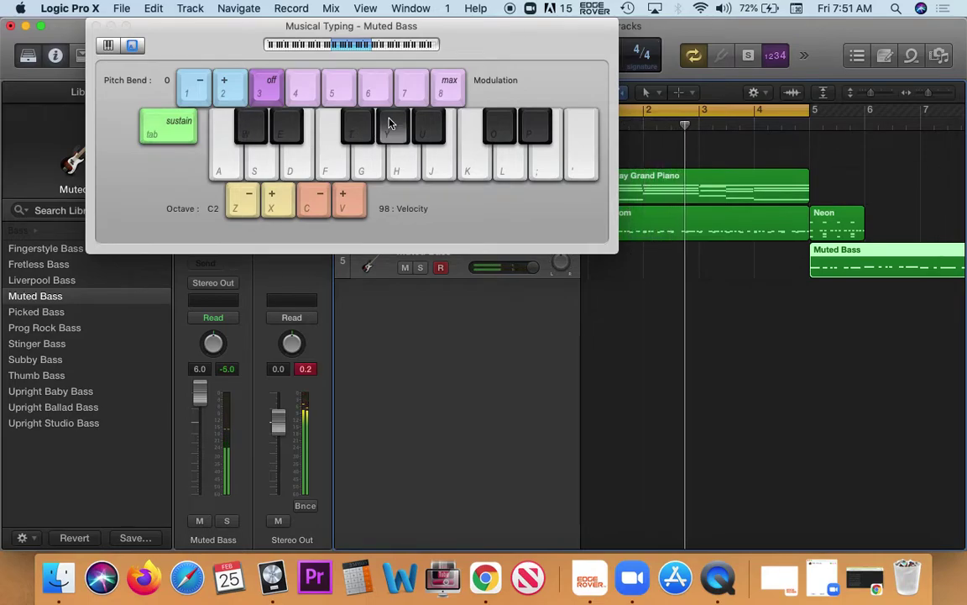
click(330, 184)
click(365, 176)
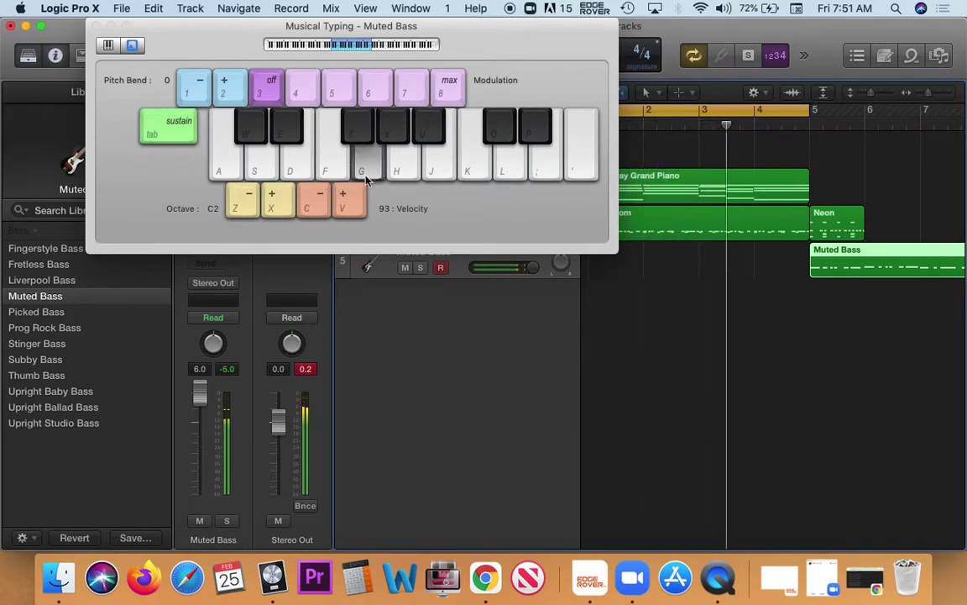
click(246, 136)
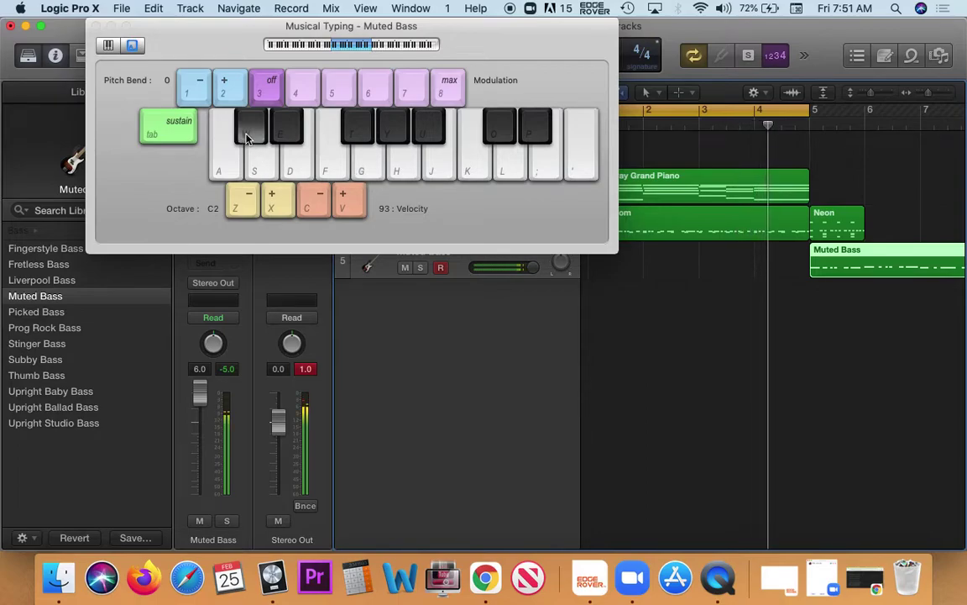
Practise the bass sequence C♯, G♯, F and G with playback stopped
click(242, 135)
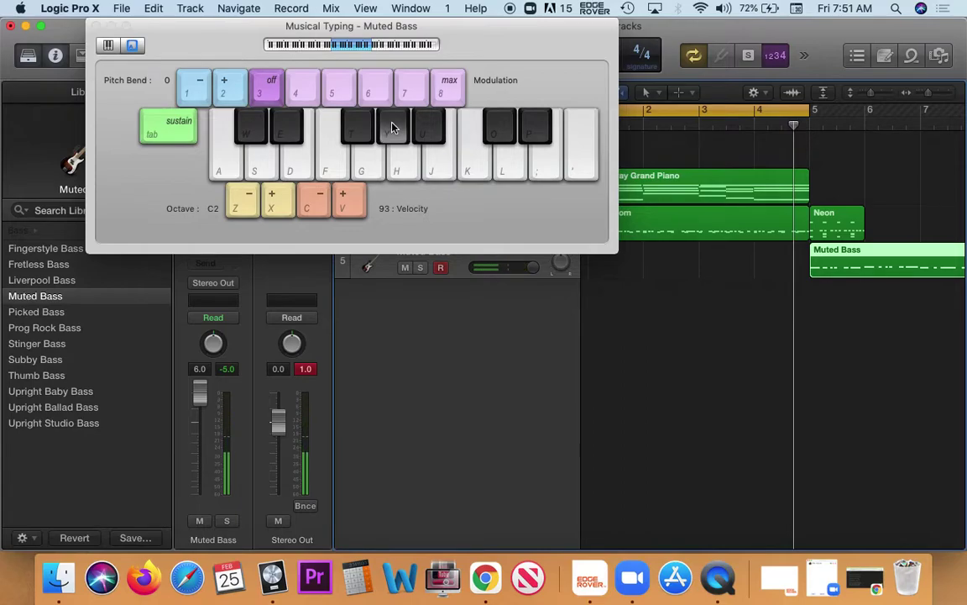
click(319, 177)
click(377, 173)
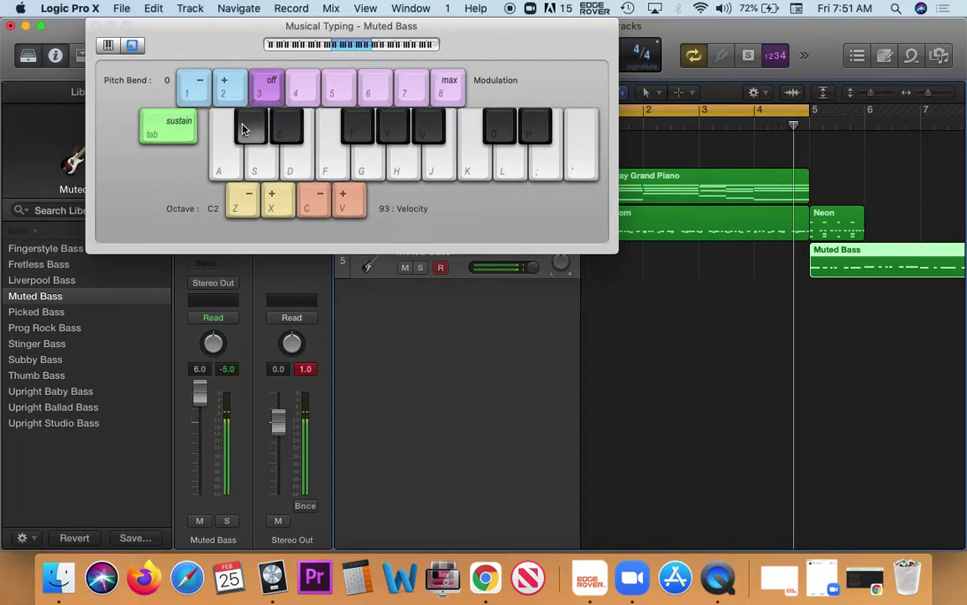
click(400, 135)
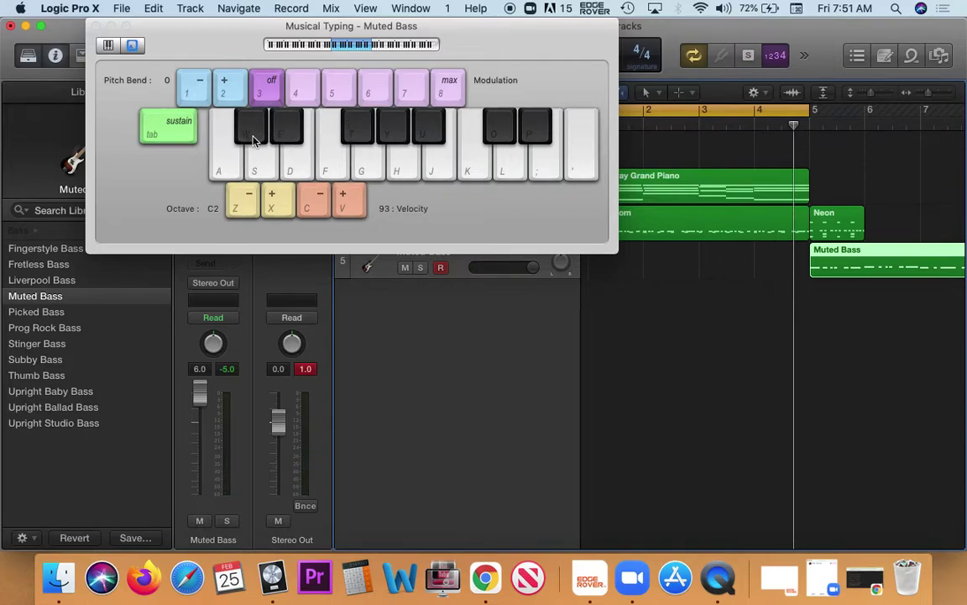
Restart playback from bar 1 and rehearse the C♯, G♯, F and G bass line over the looping arrangement
key(space)
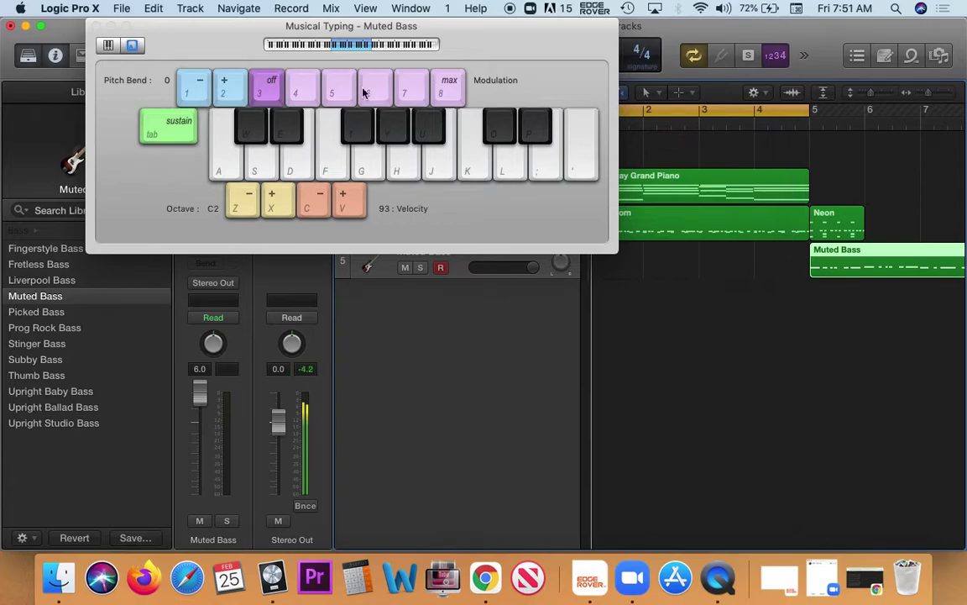
click(256, 125)
click(256, 125)
click(392, 128)
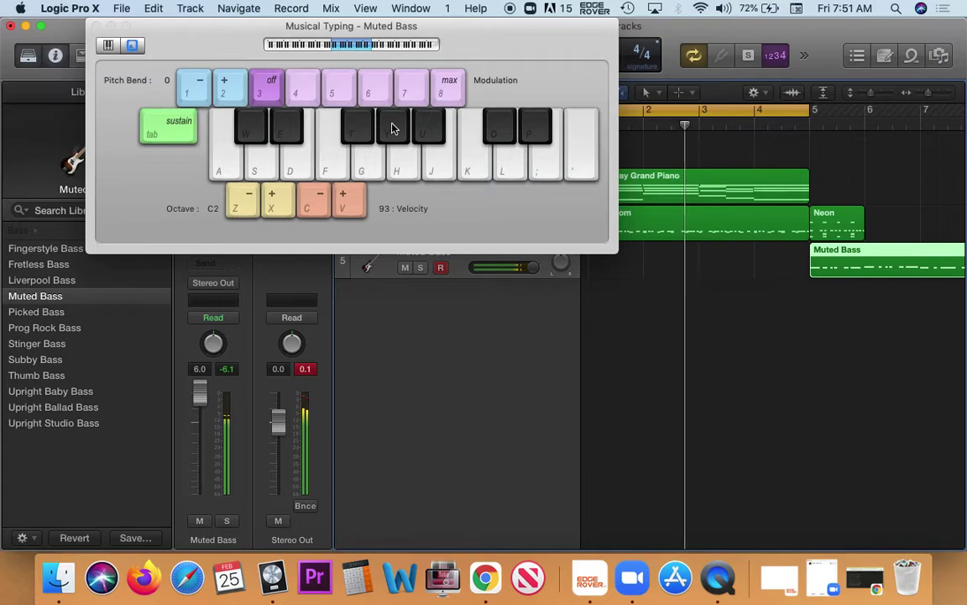
click(331, 169)
click(365, 167)
click(365, 168)
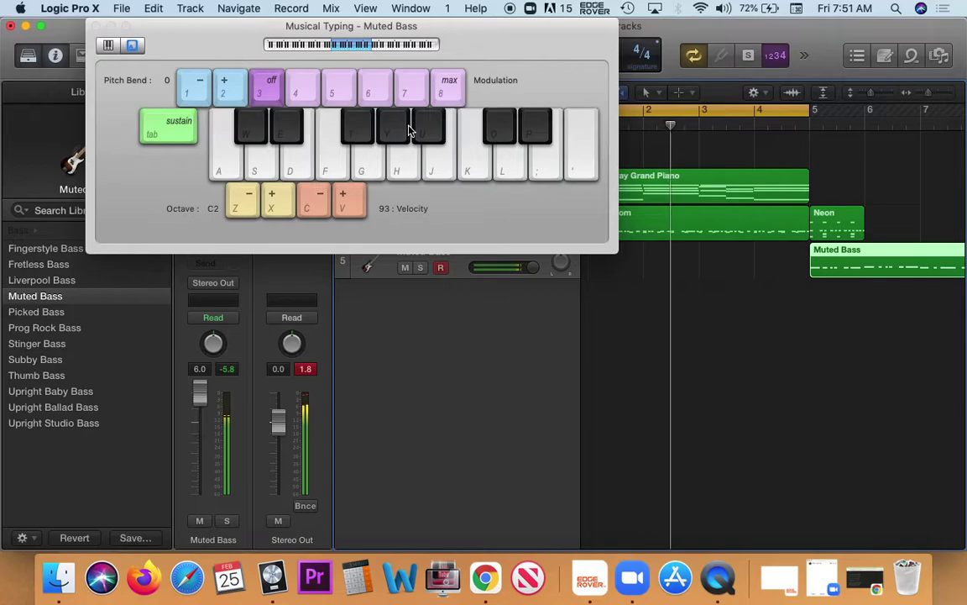
click(319, 186)
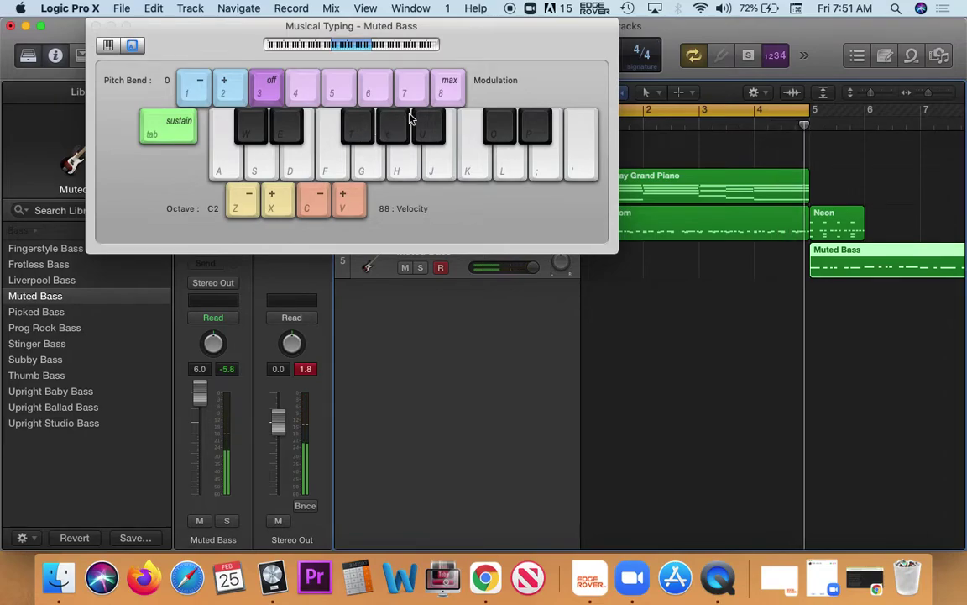
Record a new Muted Bass take over bars 1–4, playing C♯, G♯, F, G and G♯ with Musical Typing
click(804, 127)
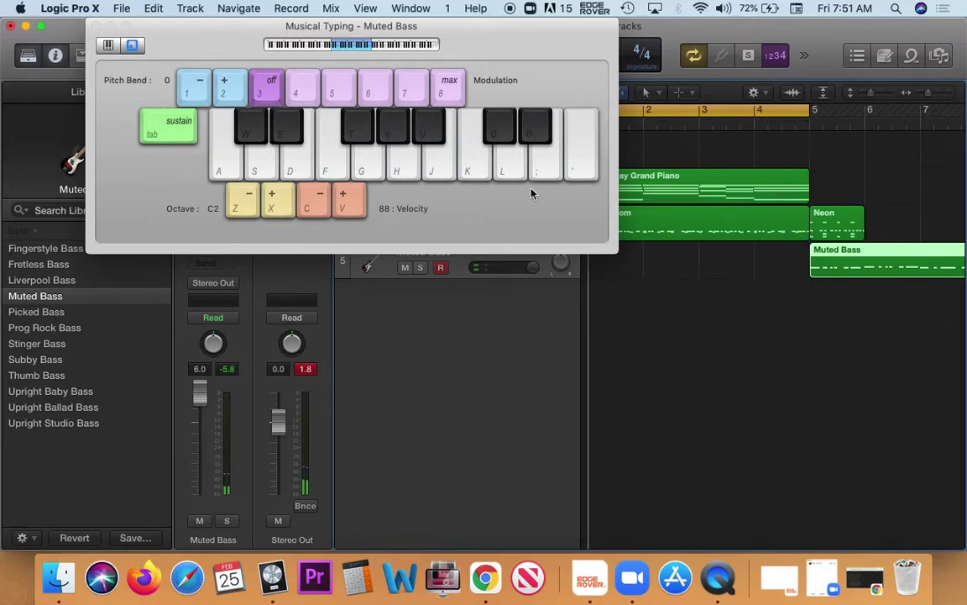
drag(526, 32, 558, 183)
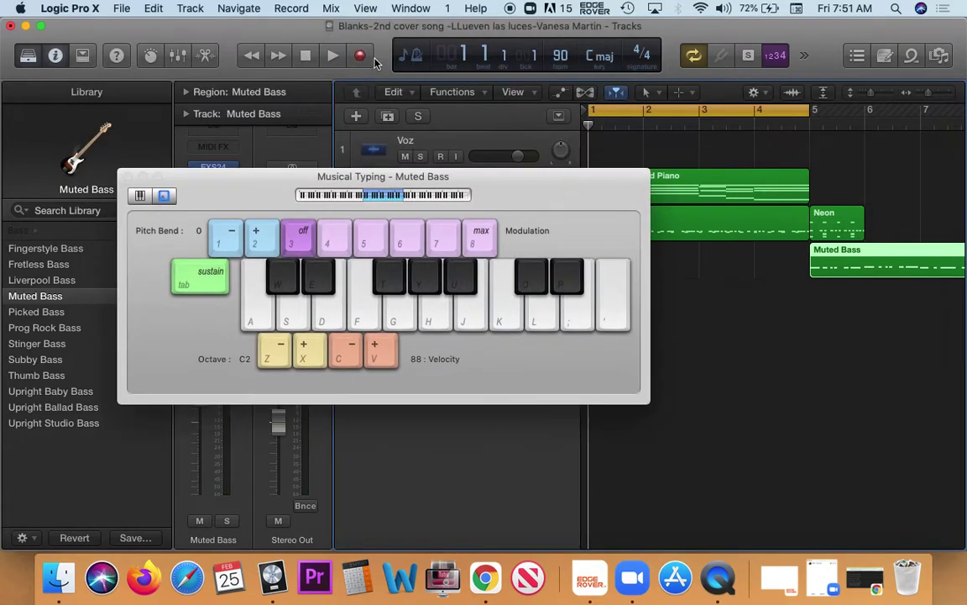
click(359, 56)
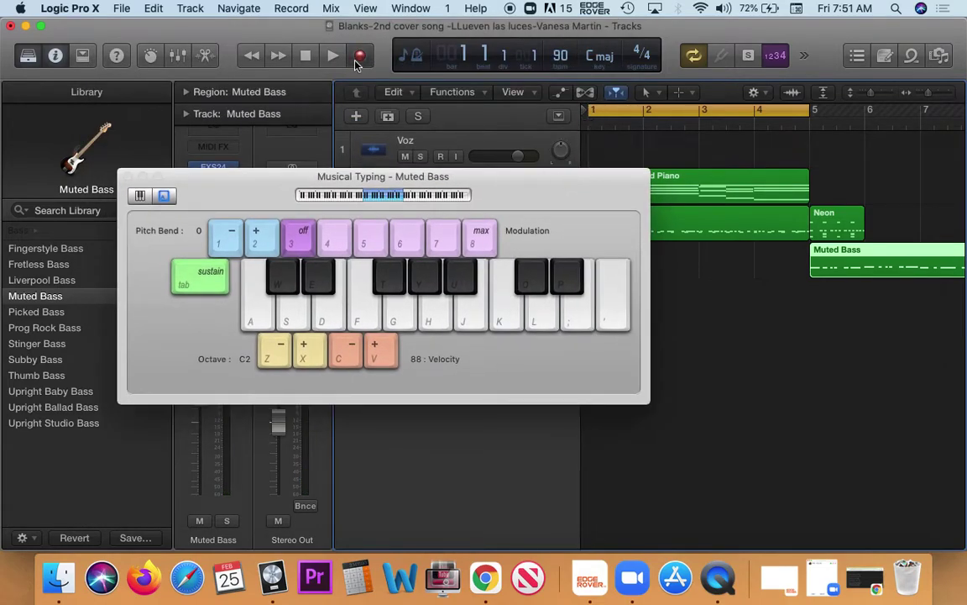
click(283, 288)
click(283, 288)
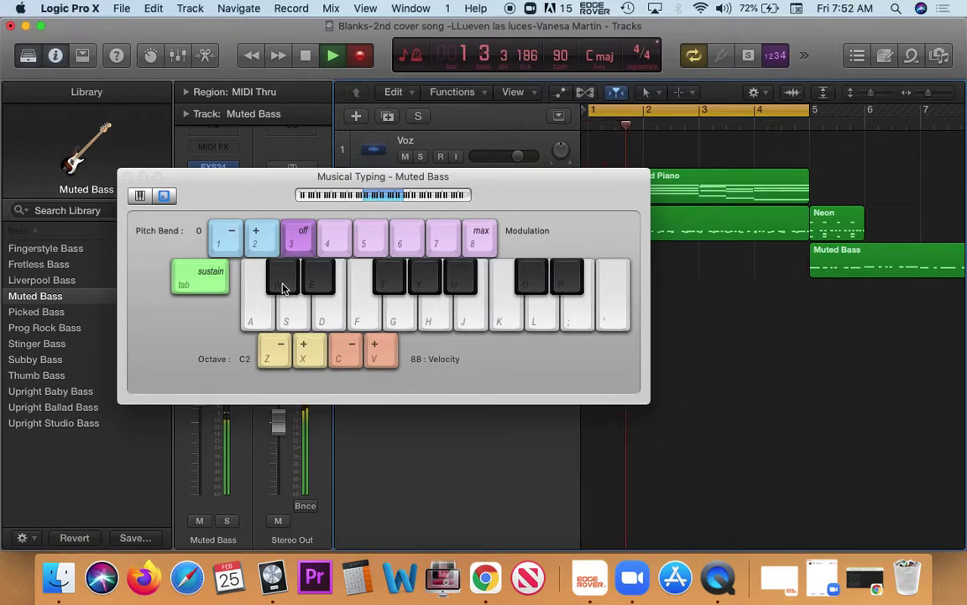
click(412, 284)
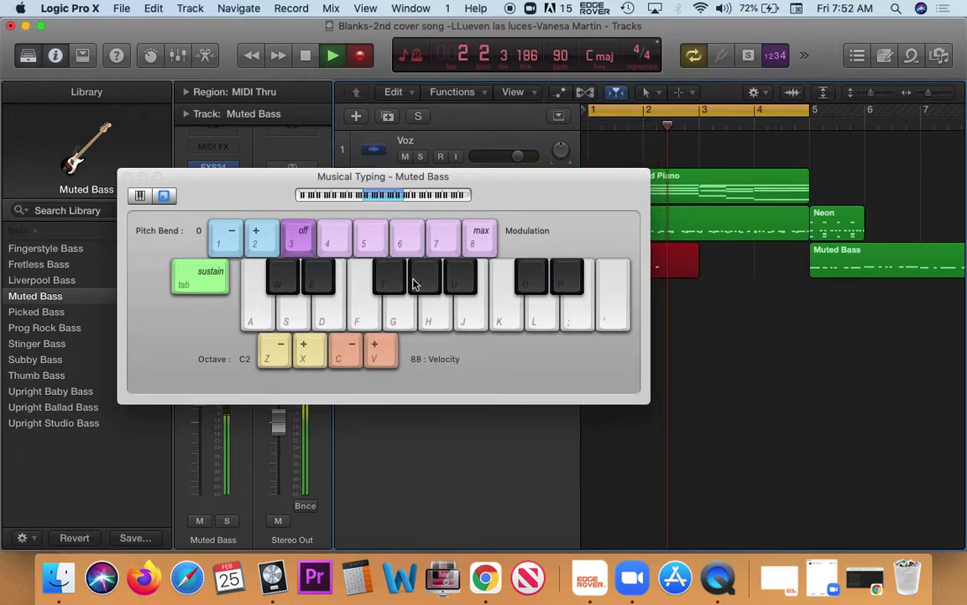
click(364, 322)
click(405, 317)
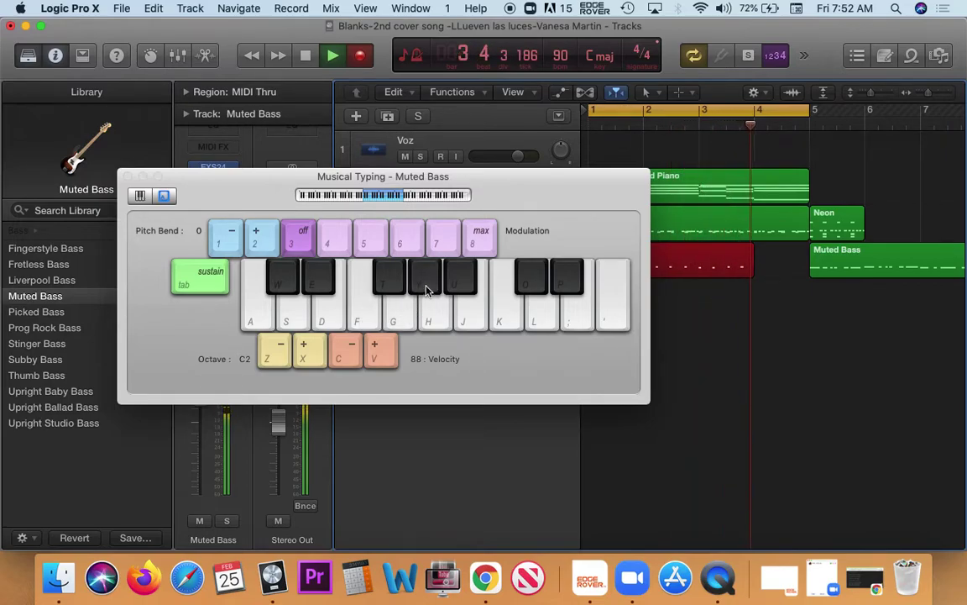
click(423, 290)
click(420, 290)
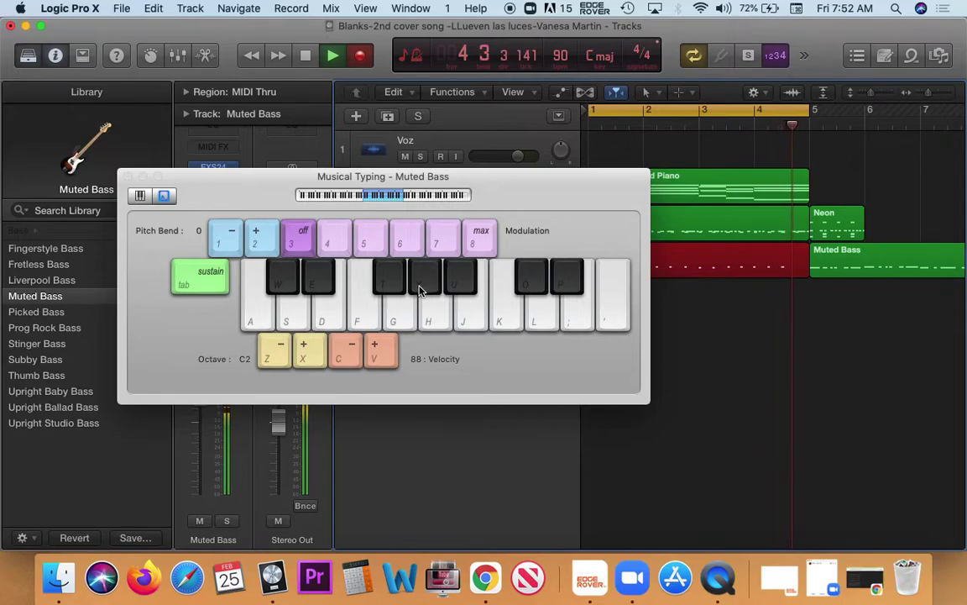
key(space)
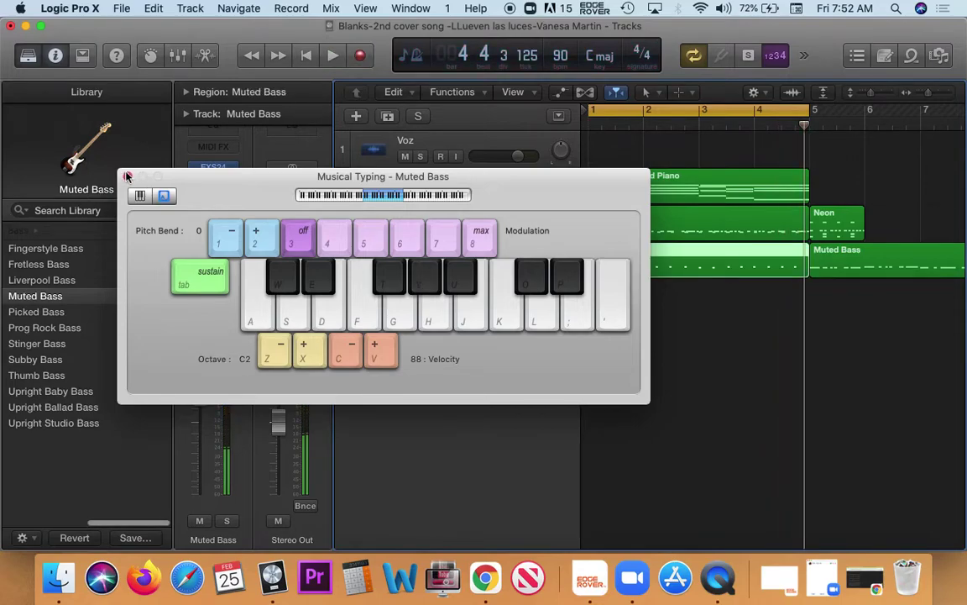
Quantize all notes of the new Muted Bass take to 1/16 Note in the Piano Roll and play it back
key(super+k)
double_click(631, 258)
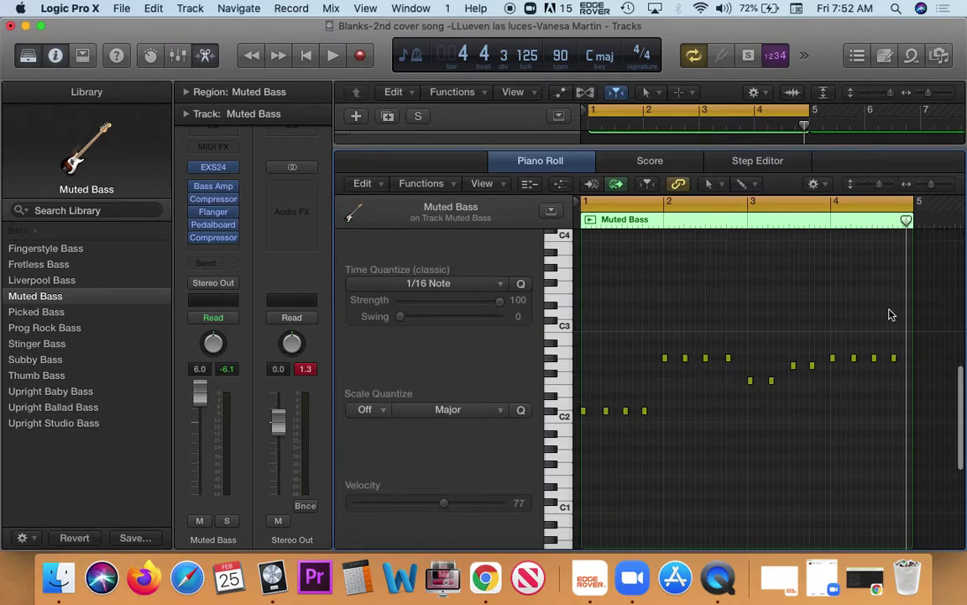
key(super+a)
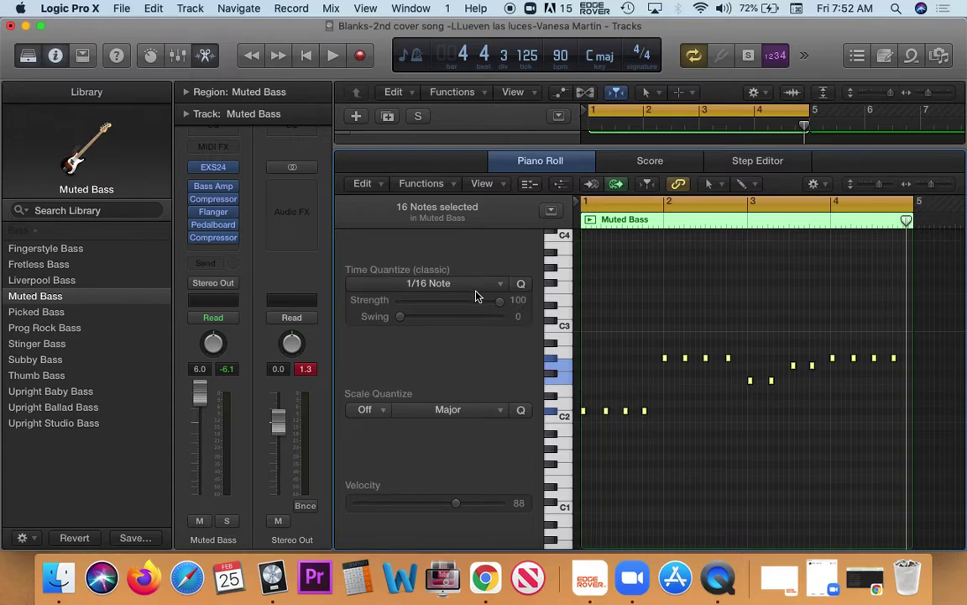
click(521, 286)
key(space)
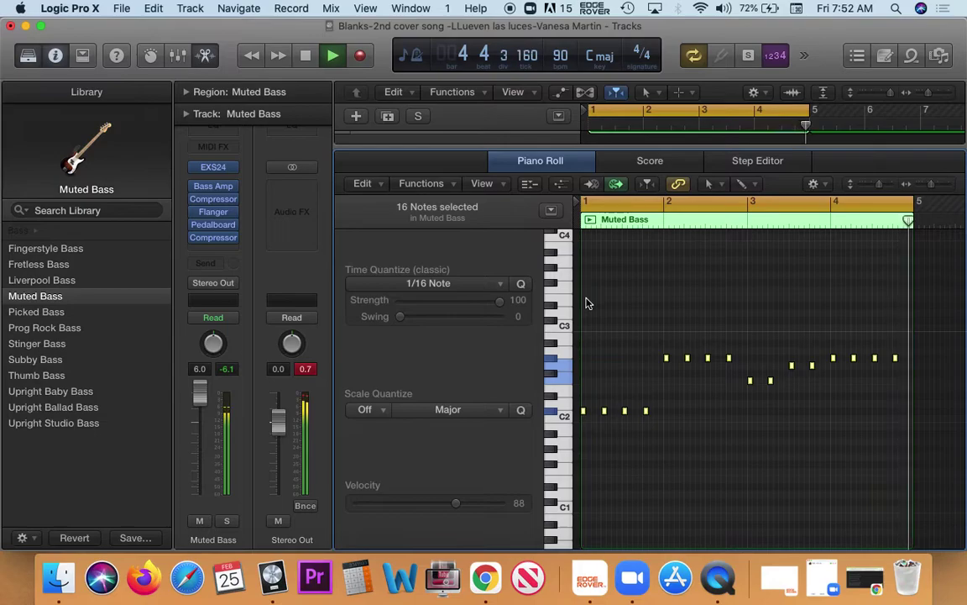
key(space)
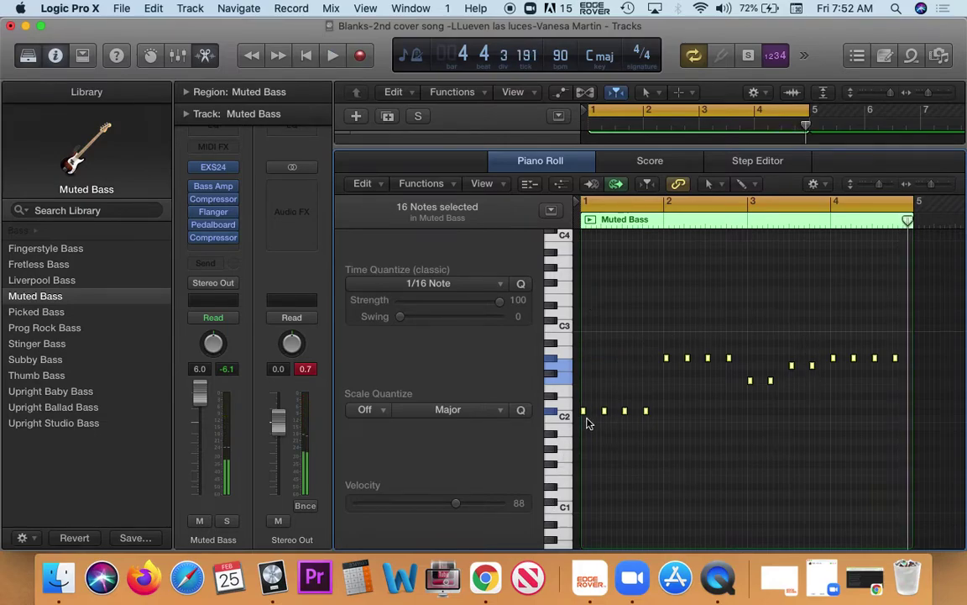
Transpose all notes of the bass take up one octave and back down again
click(604, 412)
key(alt+shift+Up)
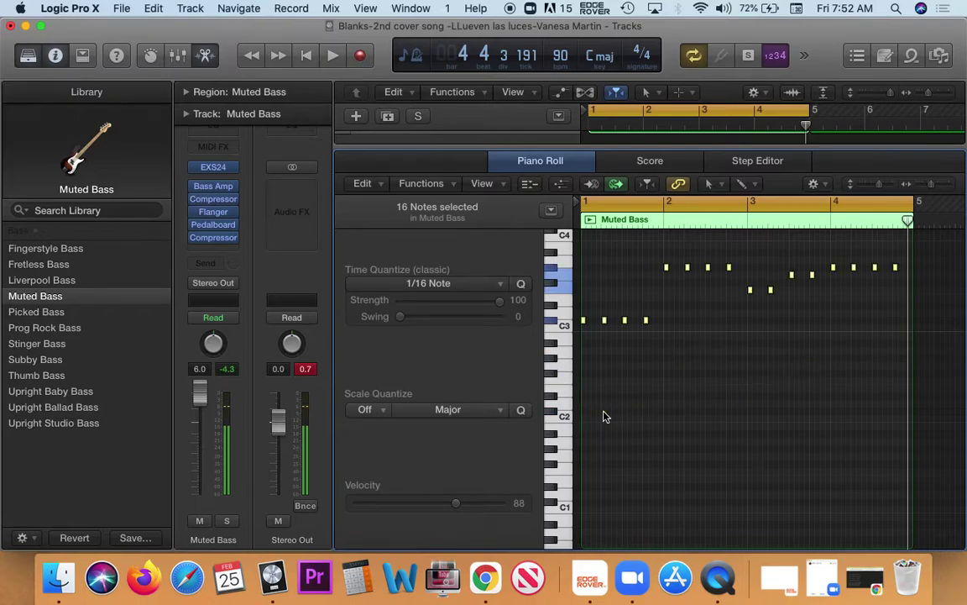
key(alt+shift+Down)
click(609, 417)
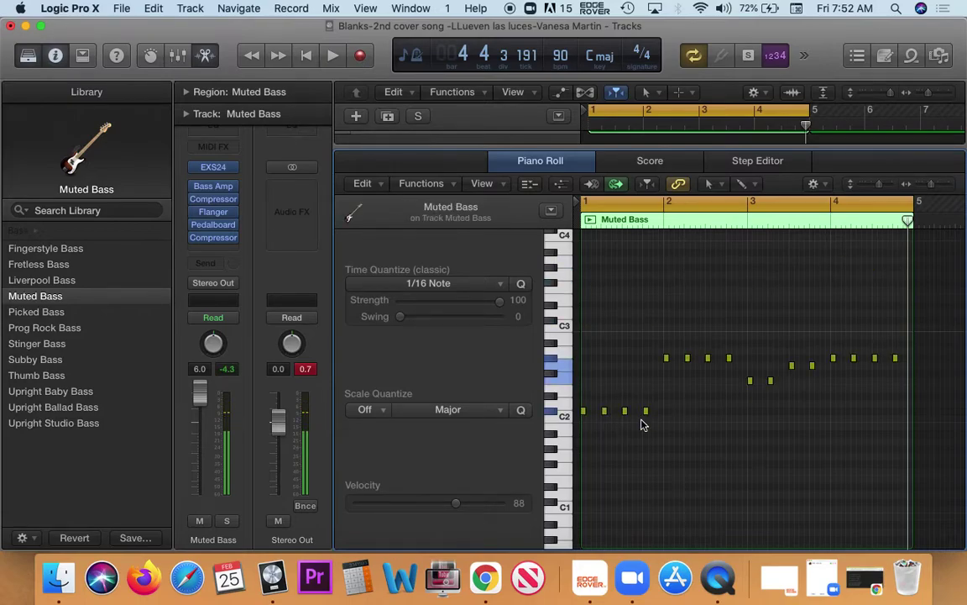
Raise the second bass note to C♯3, select the notes by pitch, and move the raised note back to C♯2
click(605, 411)
key(alt+shift+Up)
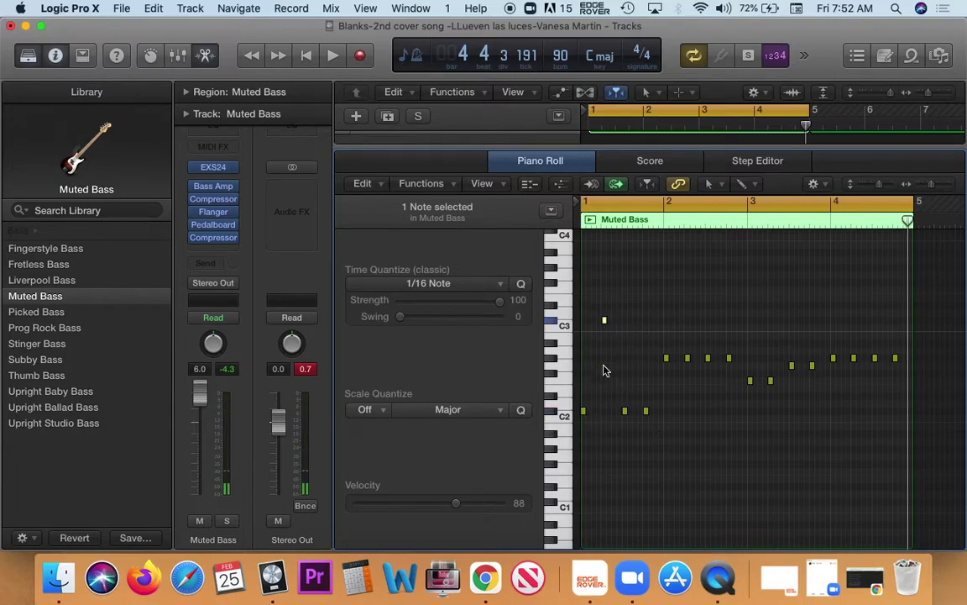
click(608, 415)
click(548, 417)
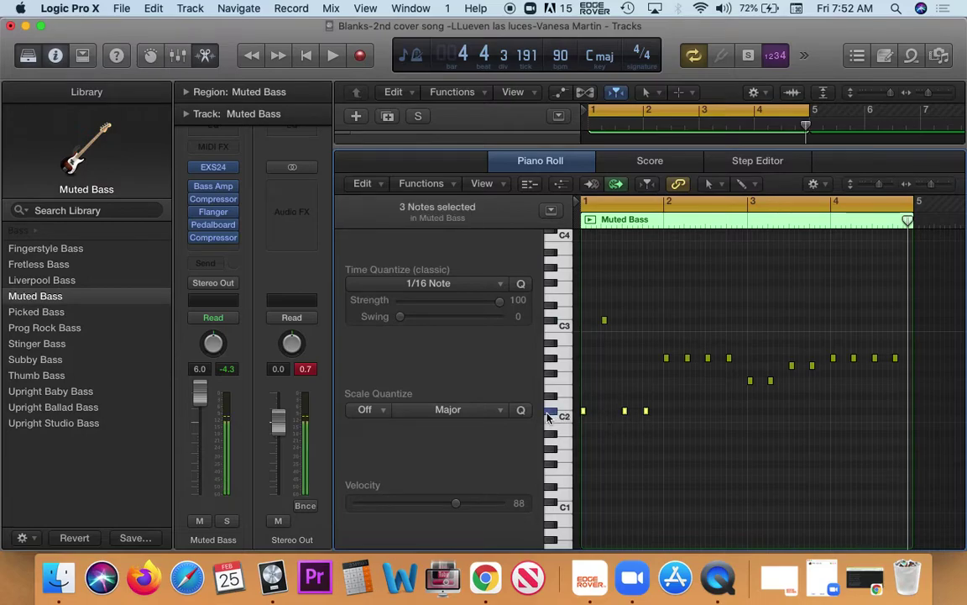
click(552, 321)
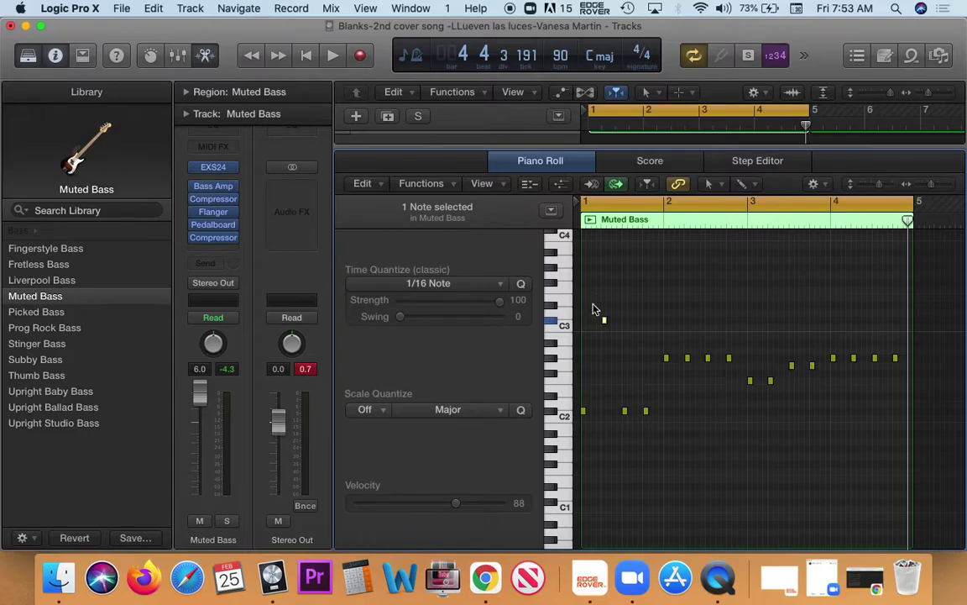
drag(604, 320, 606, 410)
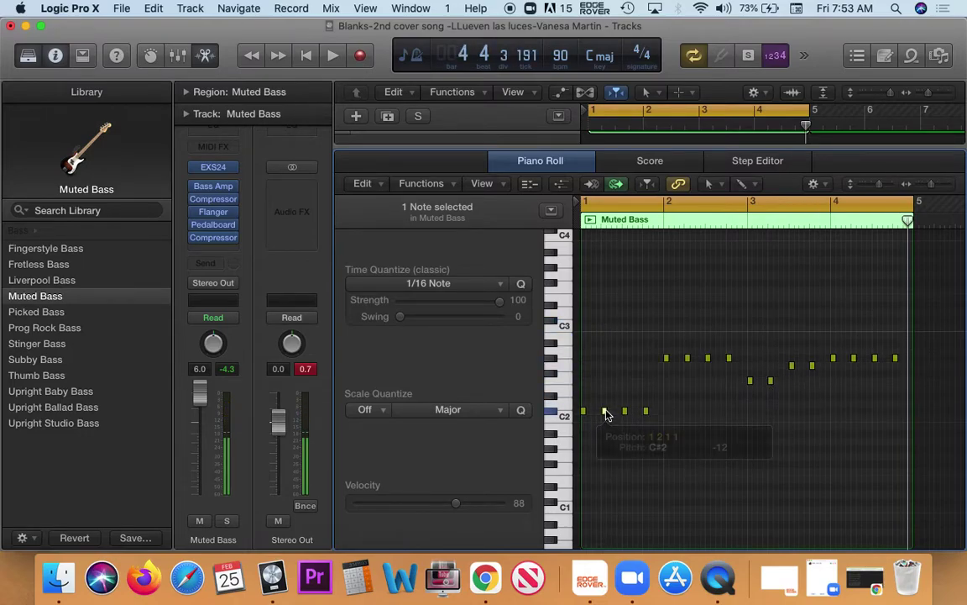
Delete the Muted Bass take in bars 1–4 and move the other Muted Bass region from bar 5 to bar 1
click(207, 55)
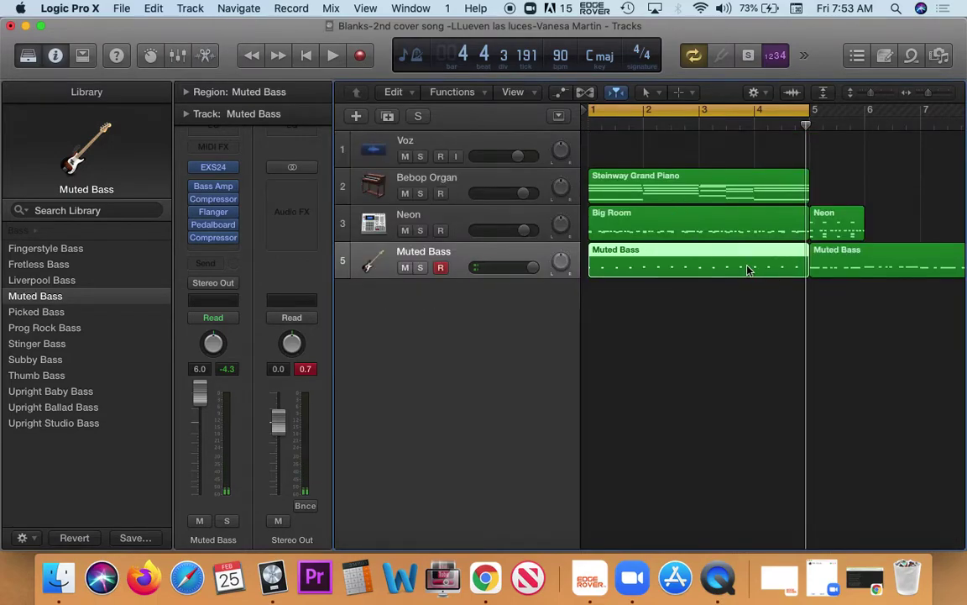
key(Delete)
drag(830, 261, 600, 261)
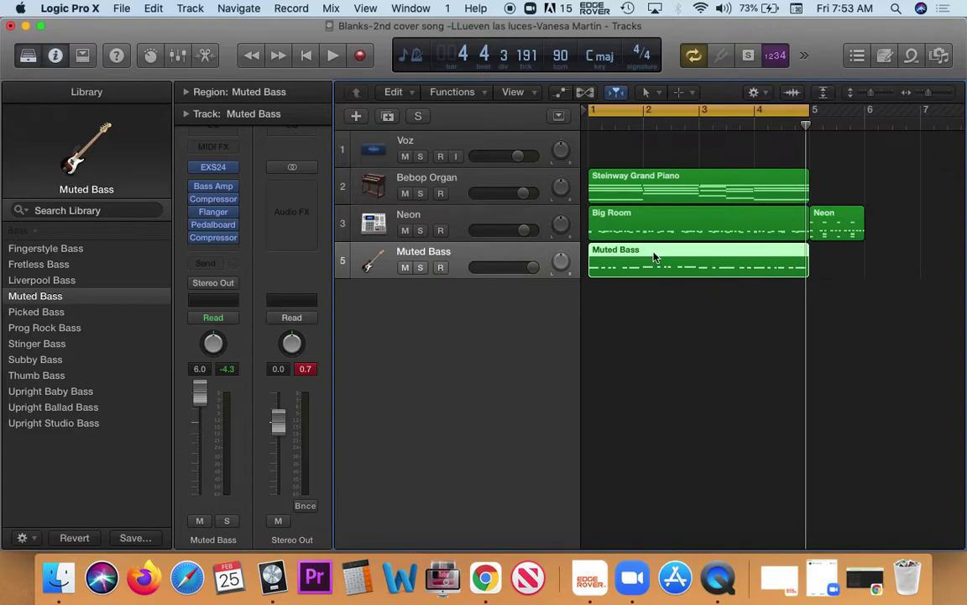
Audition individual C2 notes in bar 1 of the moved Muted Bass region in the Piano Roll
double_click(655, 257)
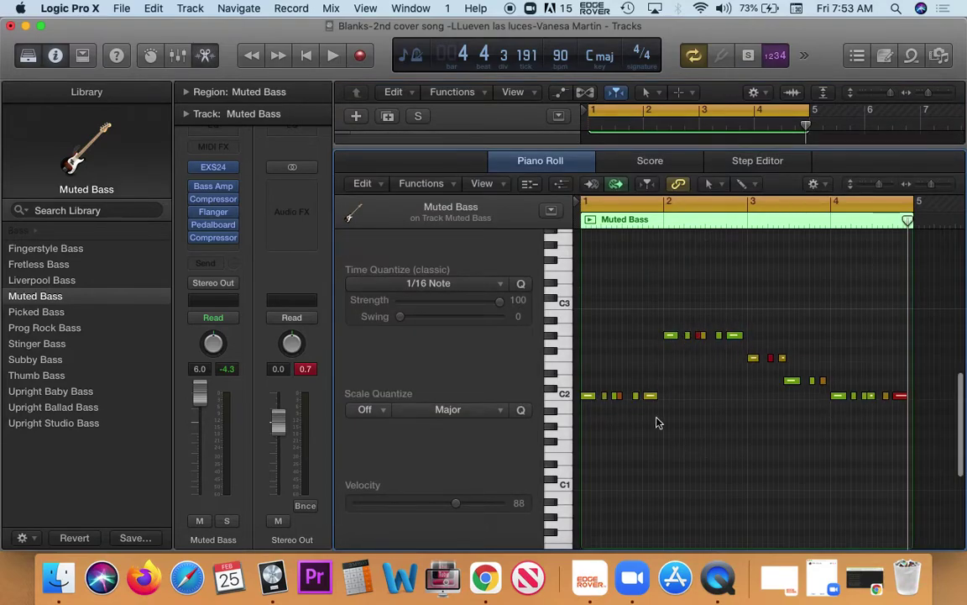
click(589, 396)
click(615, 395)
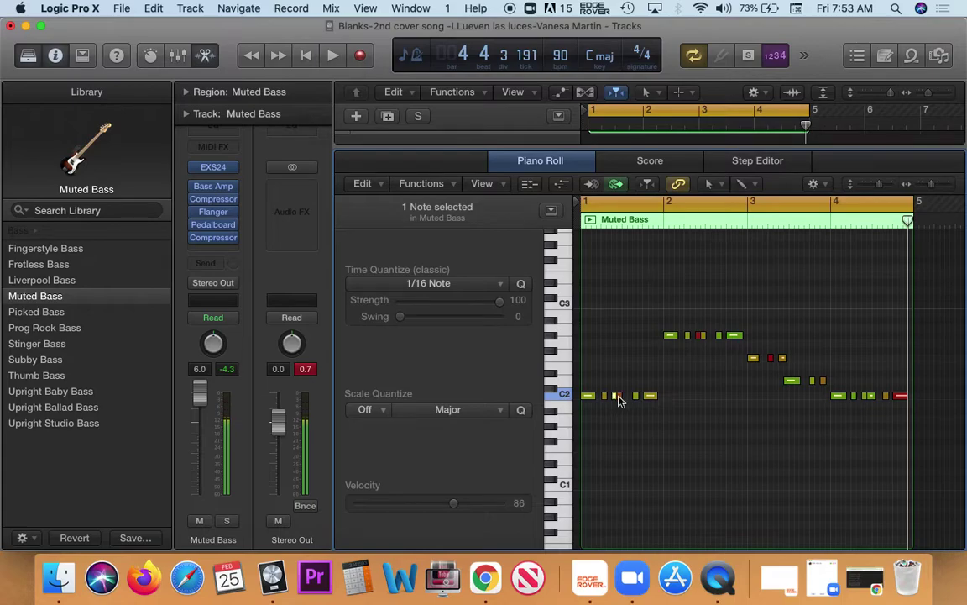
click(651, 397)
click(685, 401)
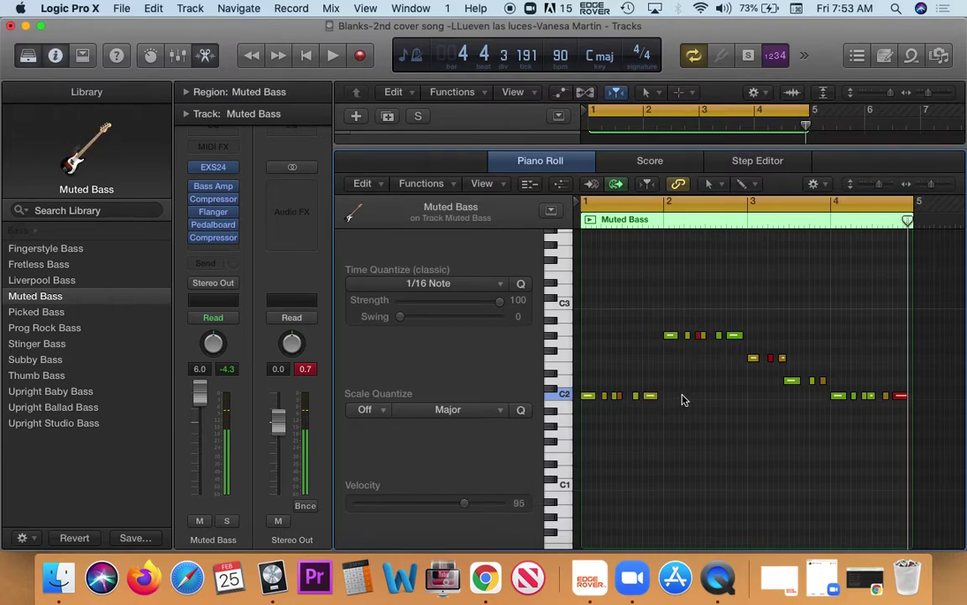
click(203, 56)
Solo the Muted Bass track, play its region back with the Piano Roll open, and return the playhead to bar 1
click(421, 267)
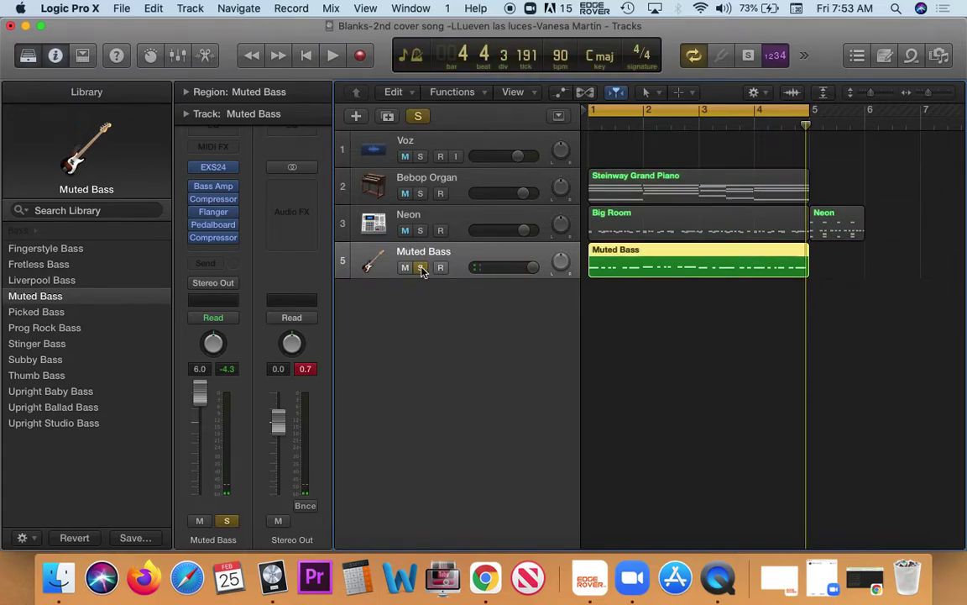
double_click(643, 267)
key(space)
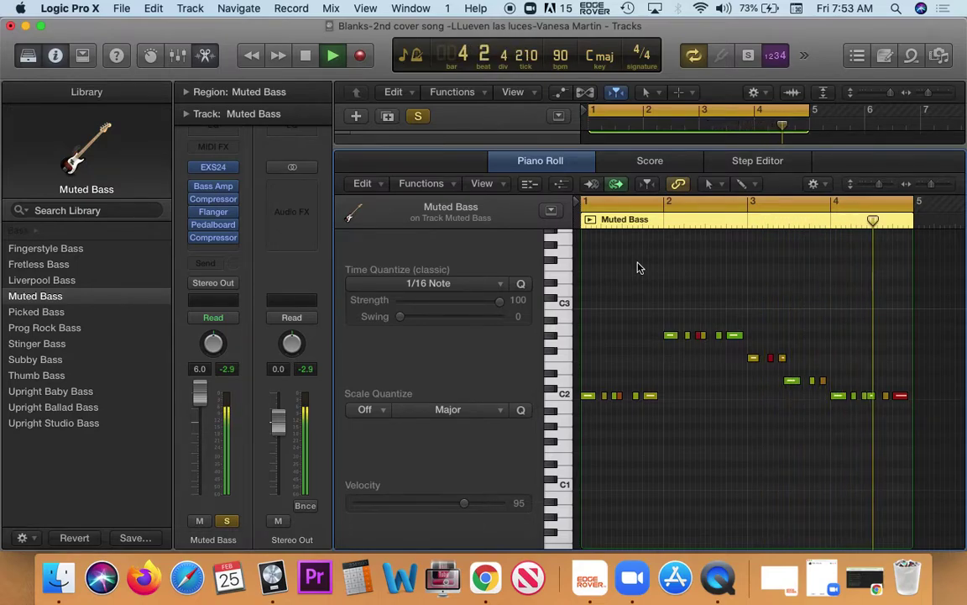
key(space)
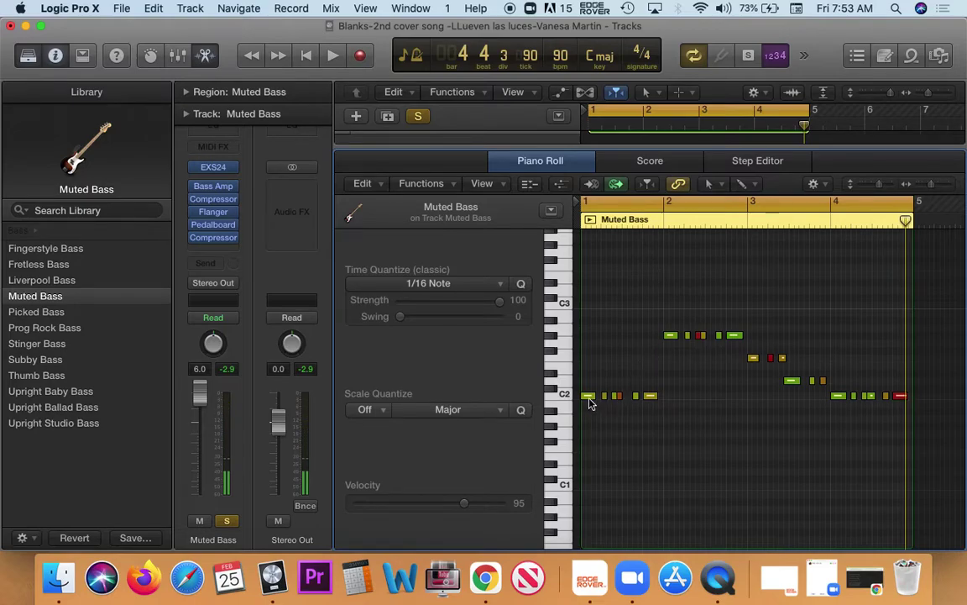
drag(905, 220, 587, 334)
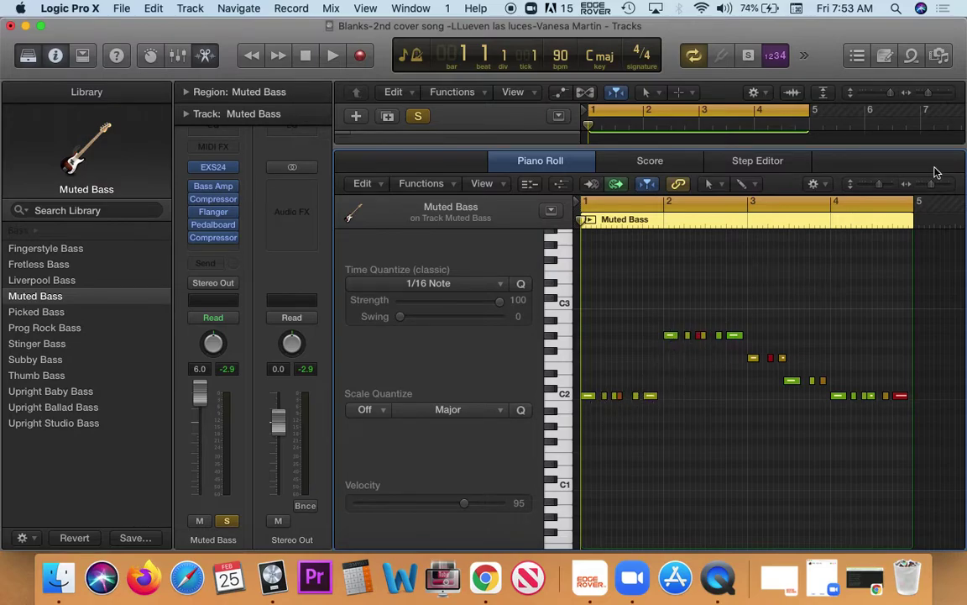
Examine the bass line's rhythm and pitches in the Piano Roll, selecting all G♯2, D2 and C2 notes in turn
drag(931, 185, 932, 185)
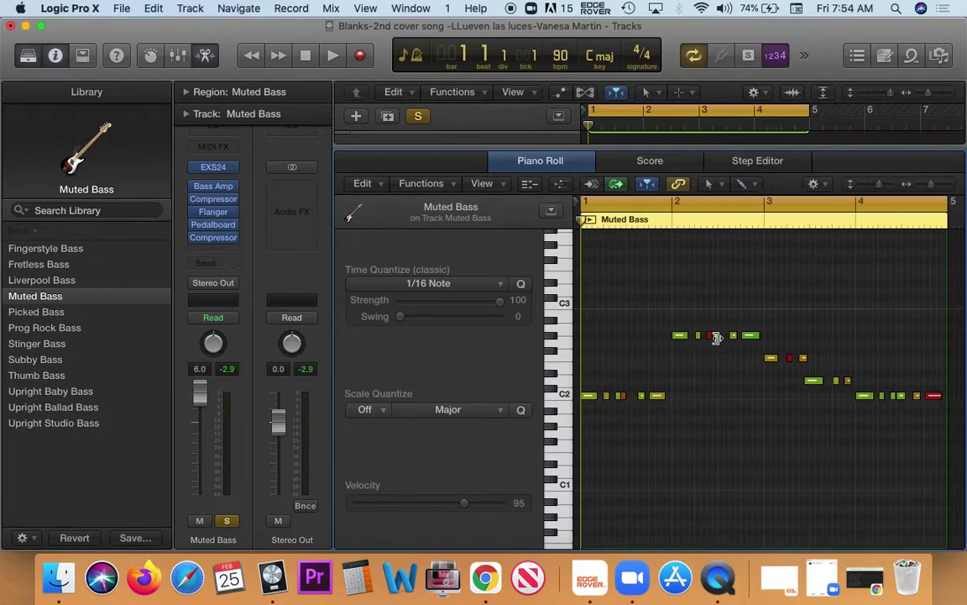
click(567, 336)
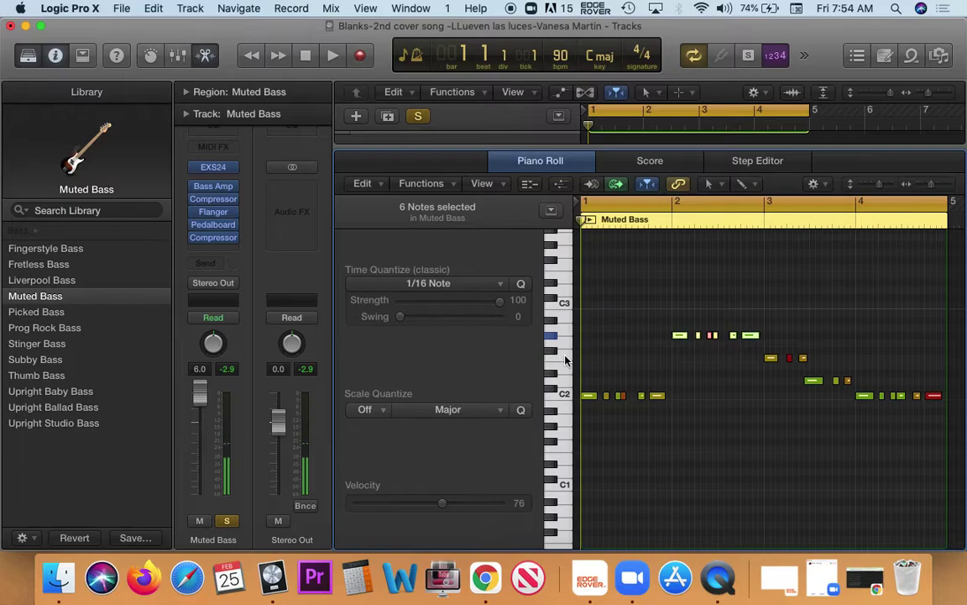
click(567, 381)
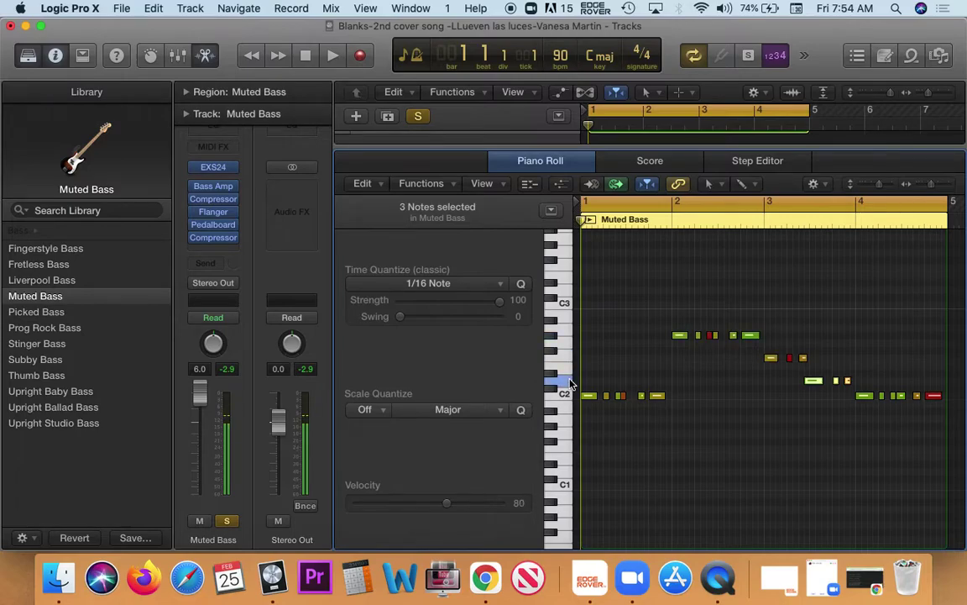
click(565, 395)
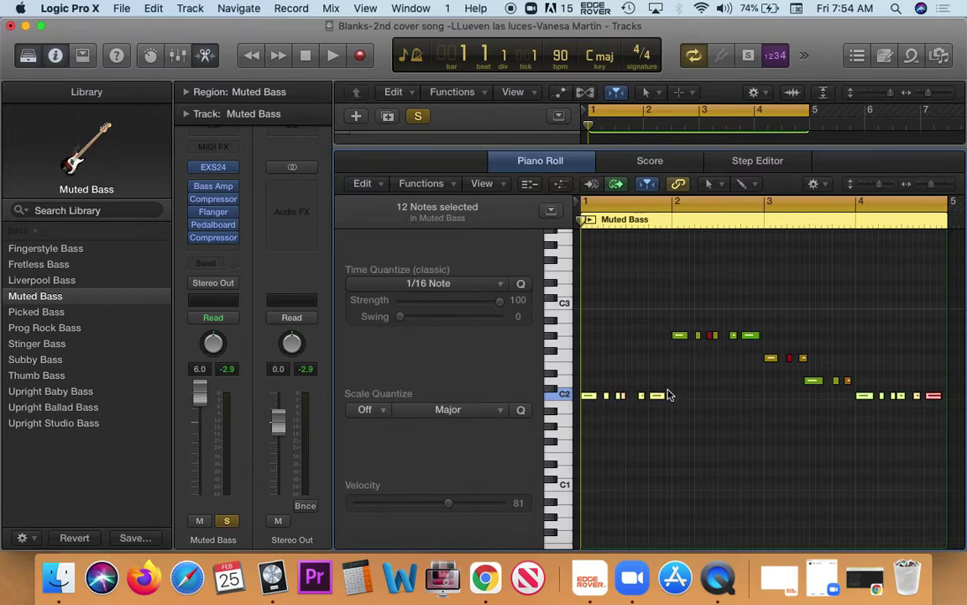
click(596, 410)
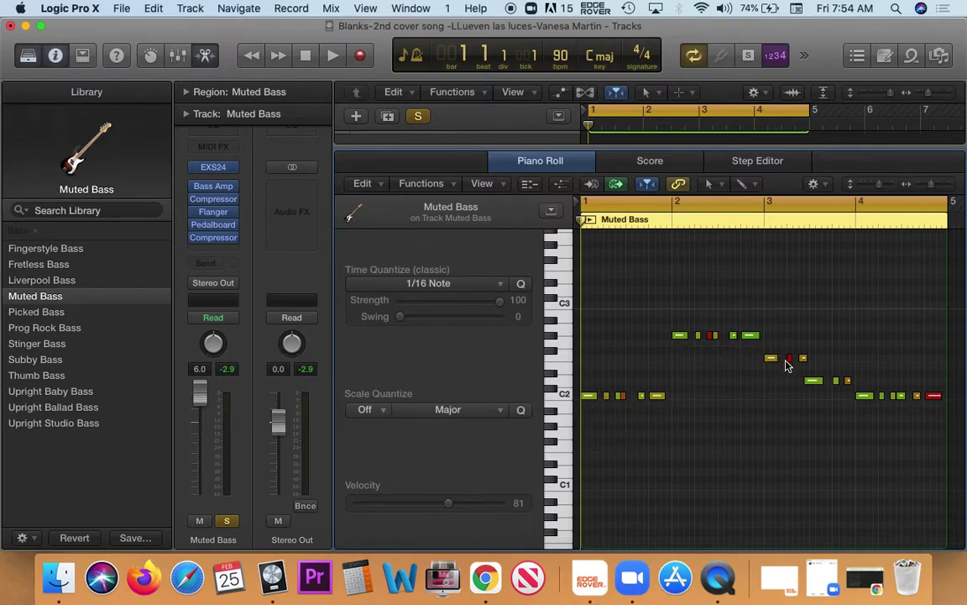
drag(933, 183, 937, 184)
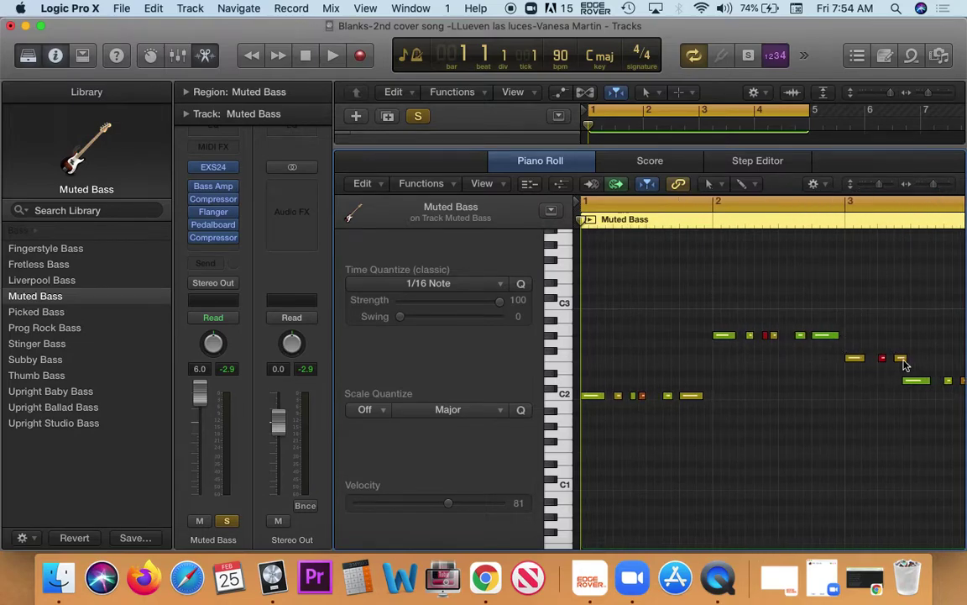
drag(934, 184, 930, 184)
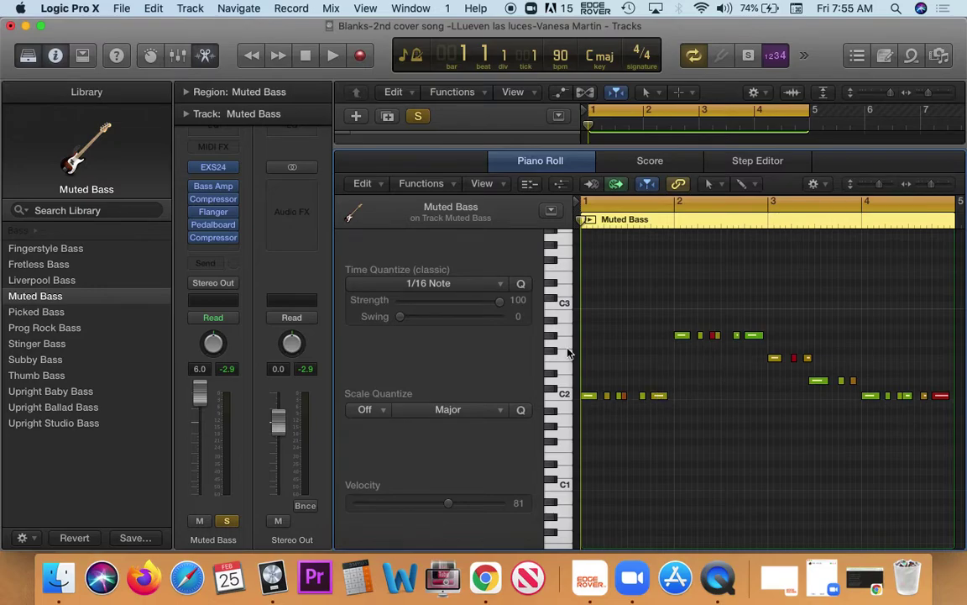
click(205, 55)
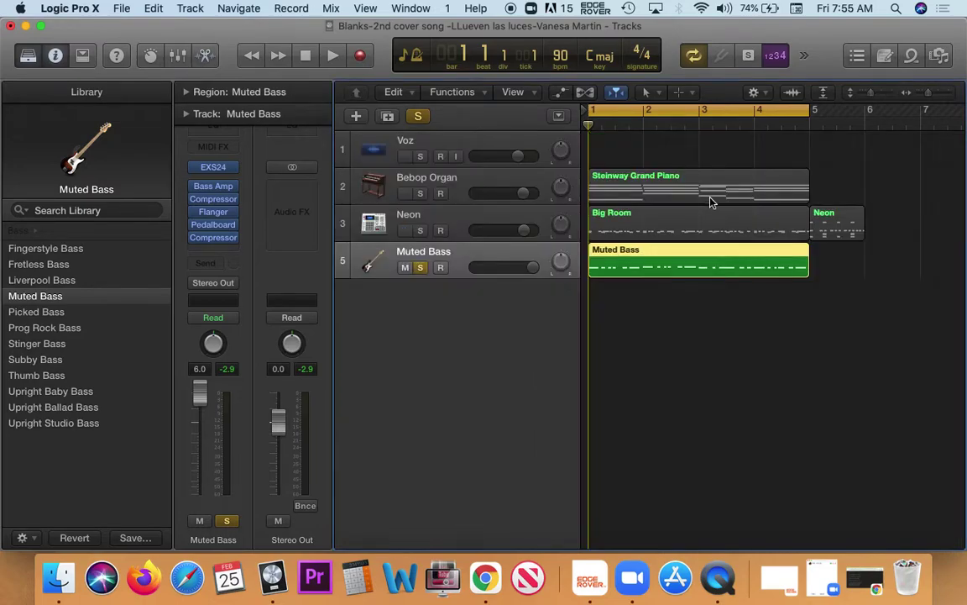
Delete the Neon region at bar 5 and take the Muted Bass track out of solo
click(837, 212)
key(Delete)
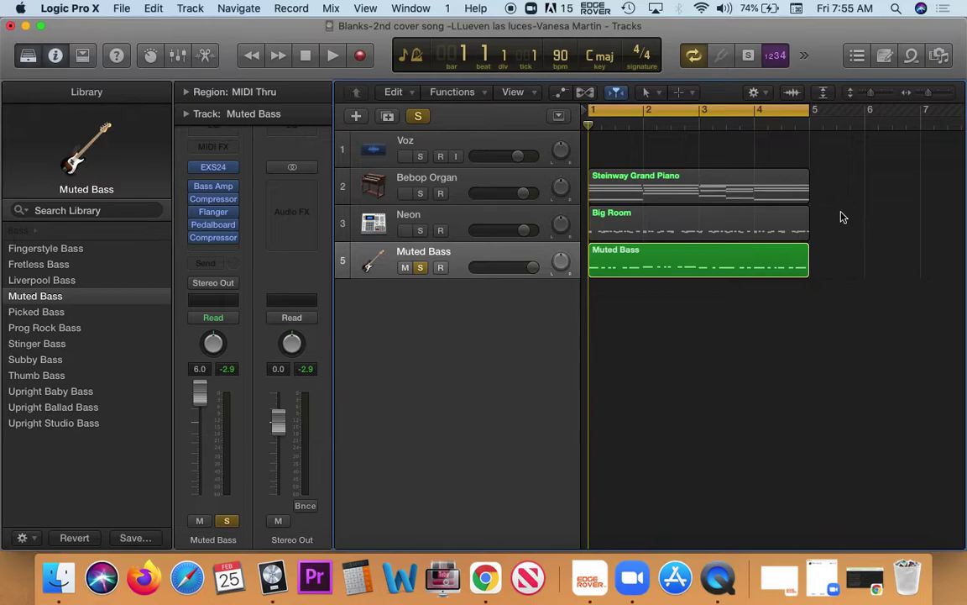
click(422, 267)
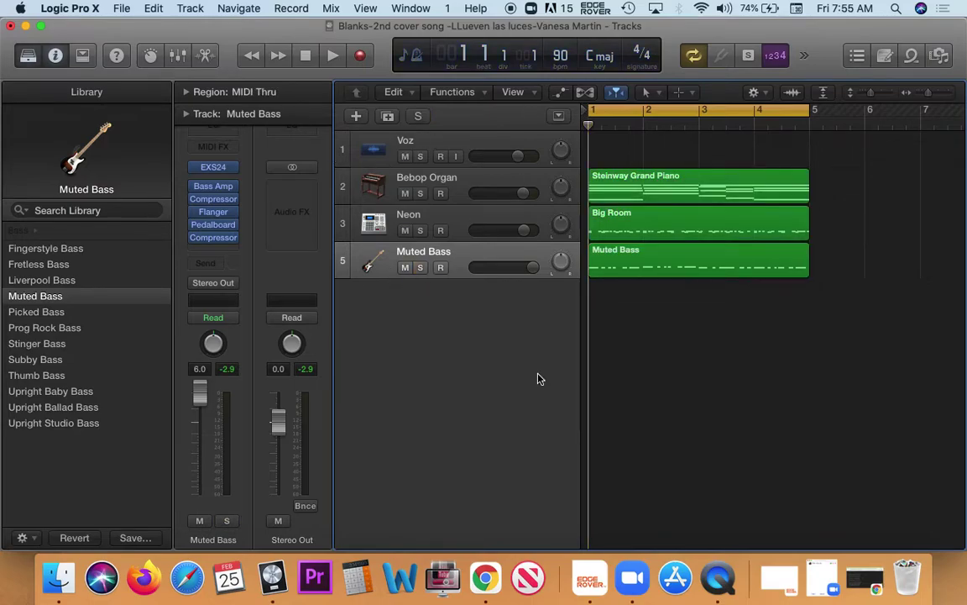
Inspect the Bebop Organ and Neon channel strips, viewing the Neon track's Compressor settings
click(439, 178)
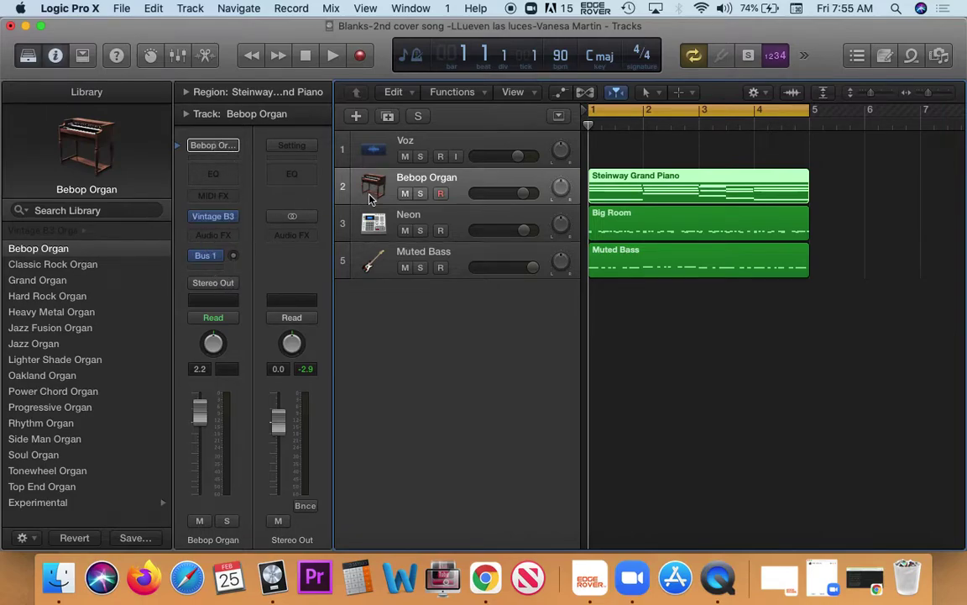
click(354, 216)
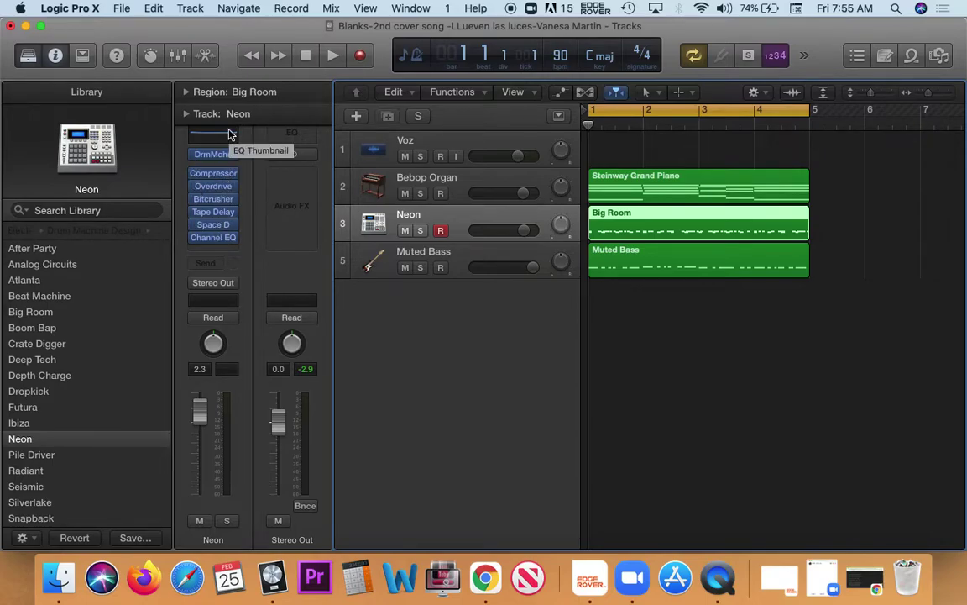
click(201, 173)
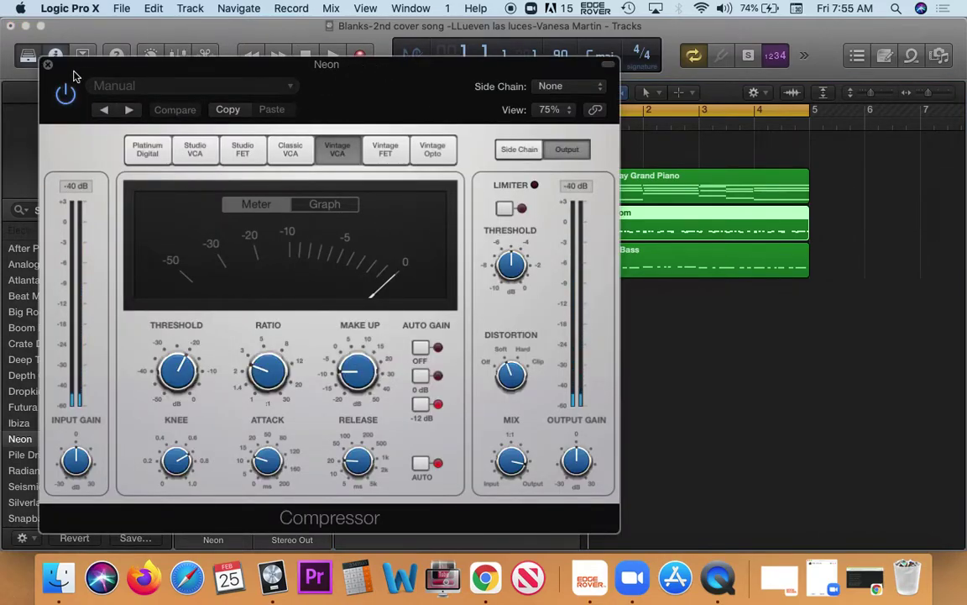
click(48, 65)
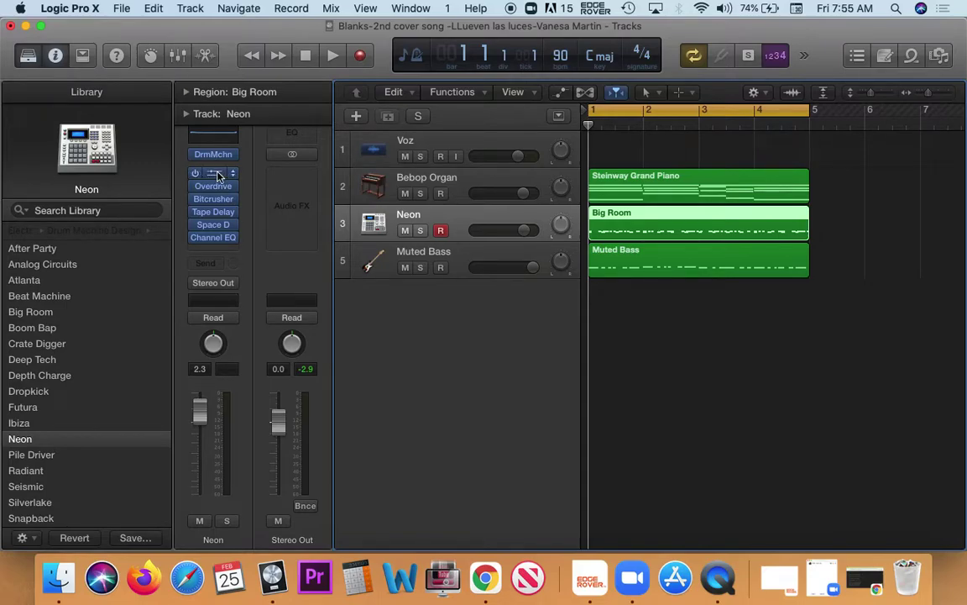
Open the Neon track's Channel EQ during playback, enable its Analyzer, and move the plug-in window clear of the channel meters
click(215, 238)
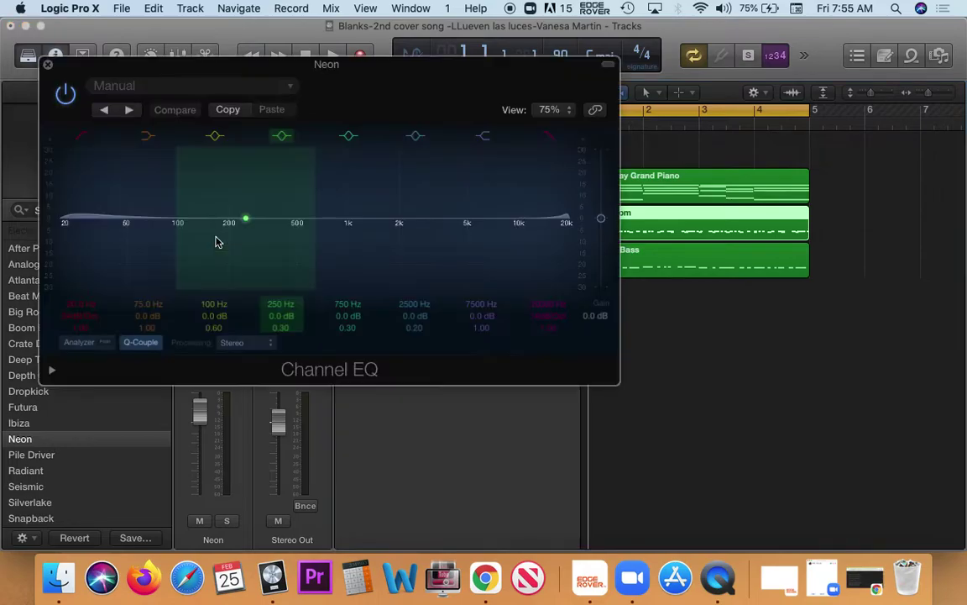
key(space)
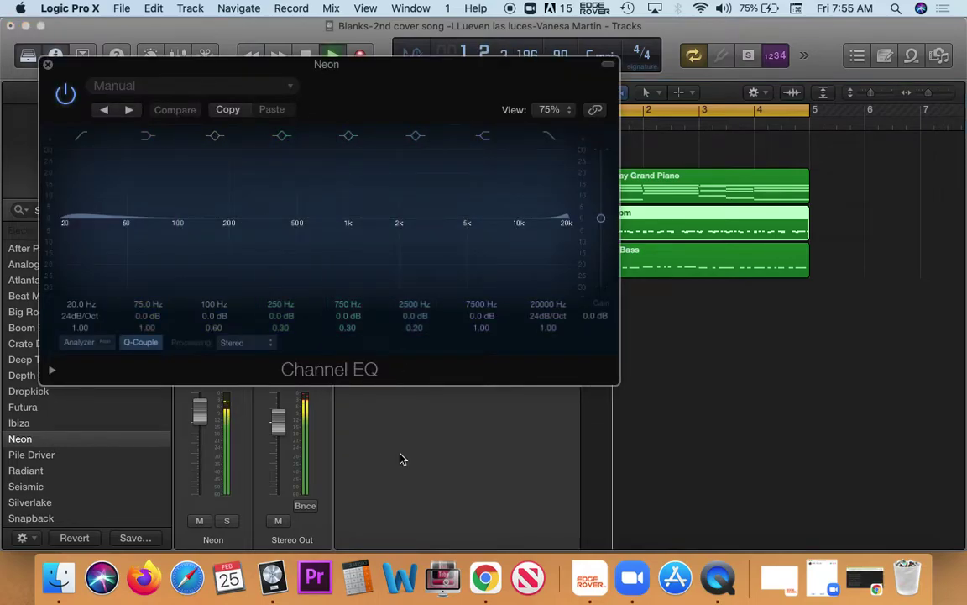
click(81, 345)
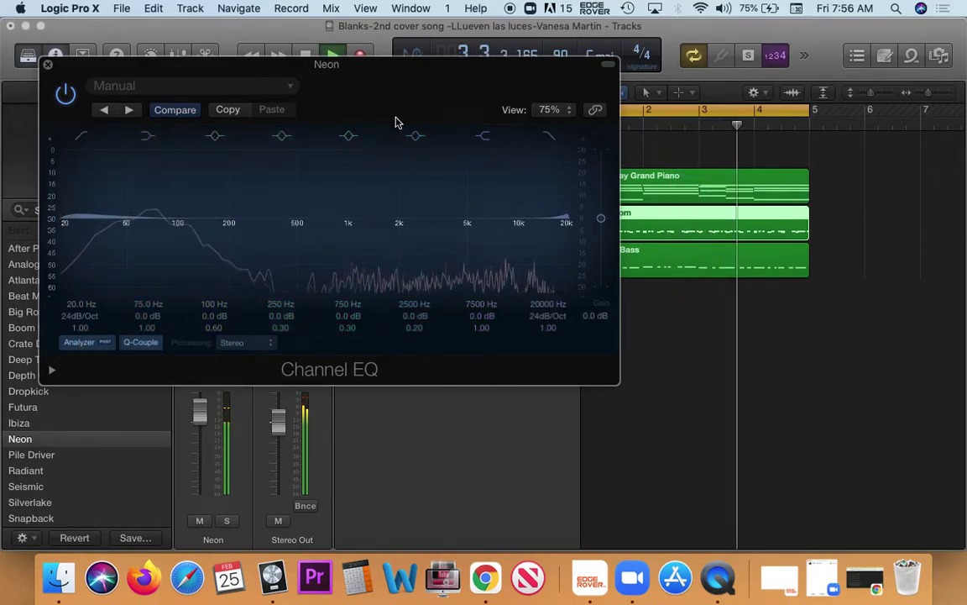
drag(506, 62, 521, 20)
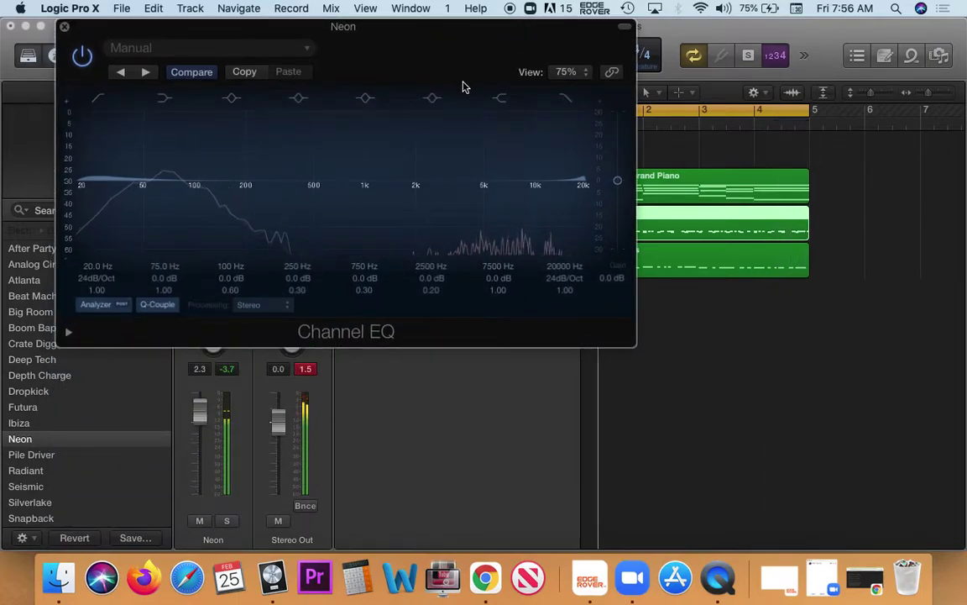
Boost the Neon EQ's high shelf by 3.0 dB at 7300 Hz, close the EQ, and reset the peak level displays
mouse_move(515, 185)
mouse_down()
mouse_move(512, 129)
mouse_move(511, 175)
mouse_up()
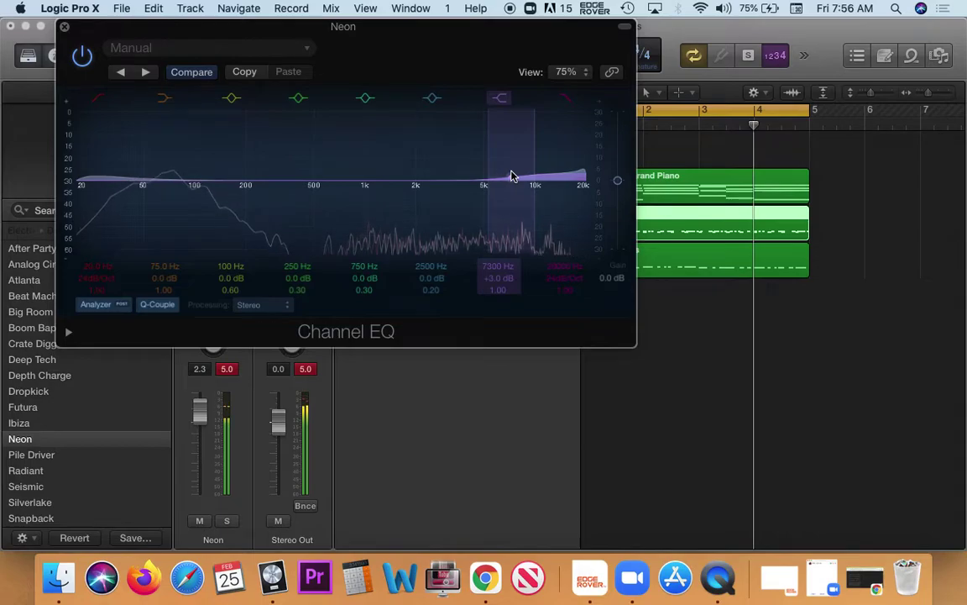
click(64, 26)
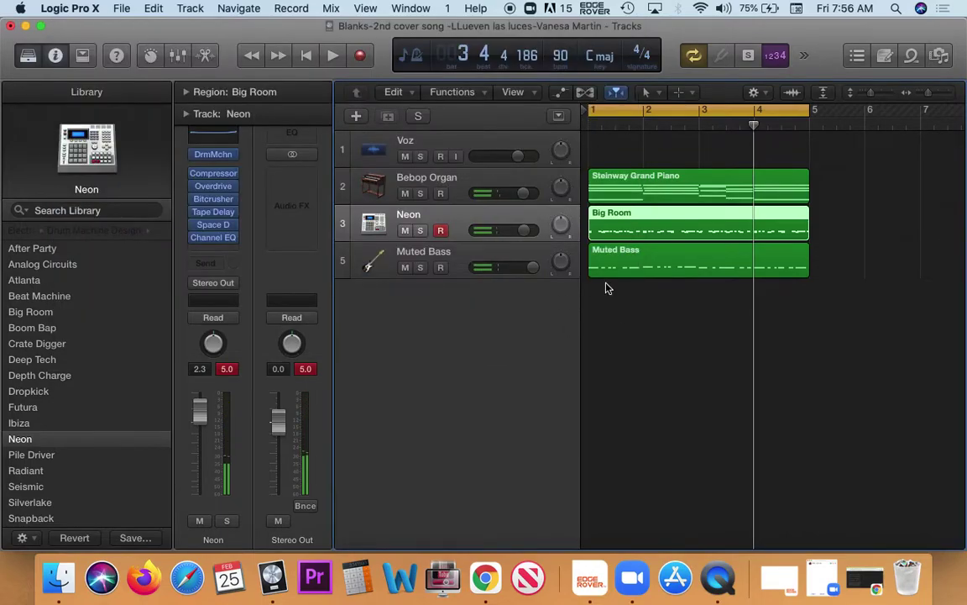
click(626, 327)
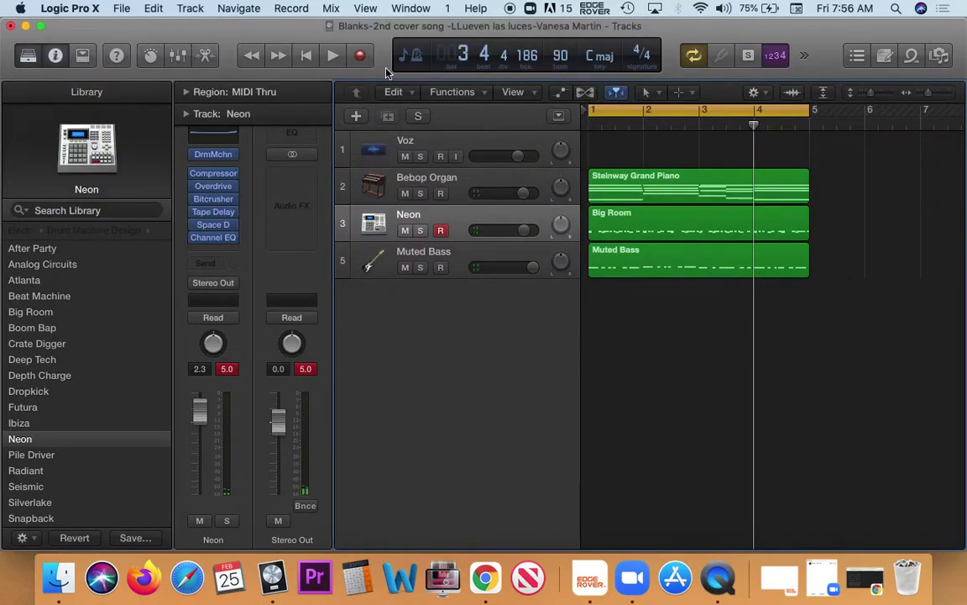
click(223, 370)
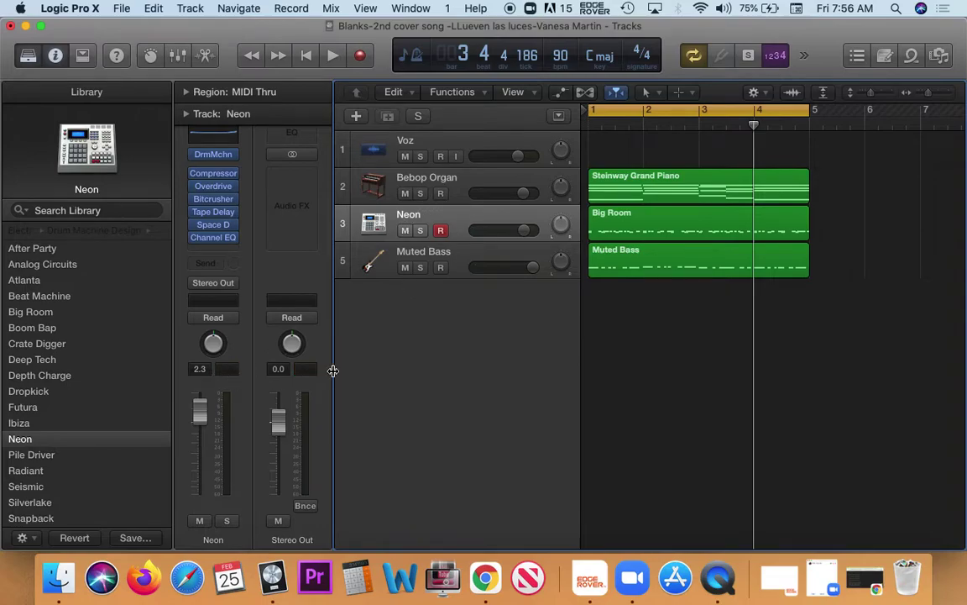
Select the Muted Bass track and view the pedals in its Pedalboard plug-in
click(625, 217)
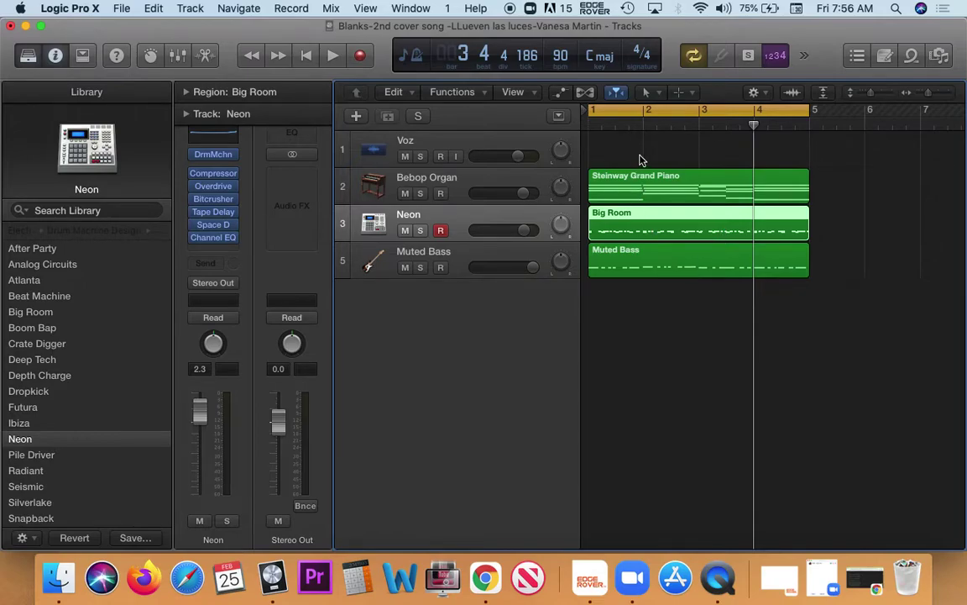
click(440, 231)
click(374, 265)
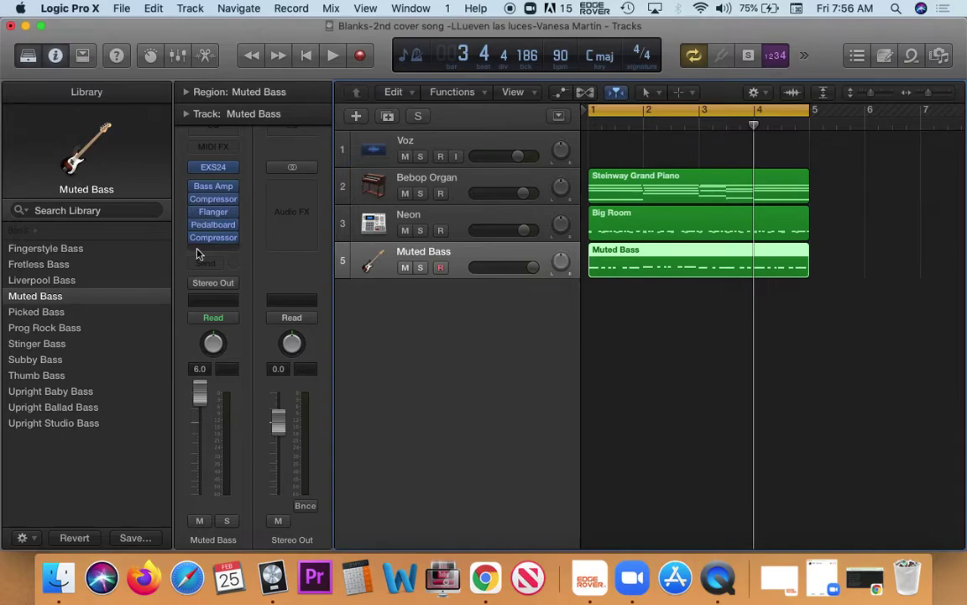
click(213, 224)
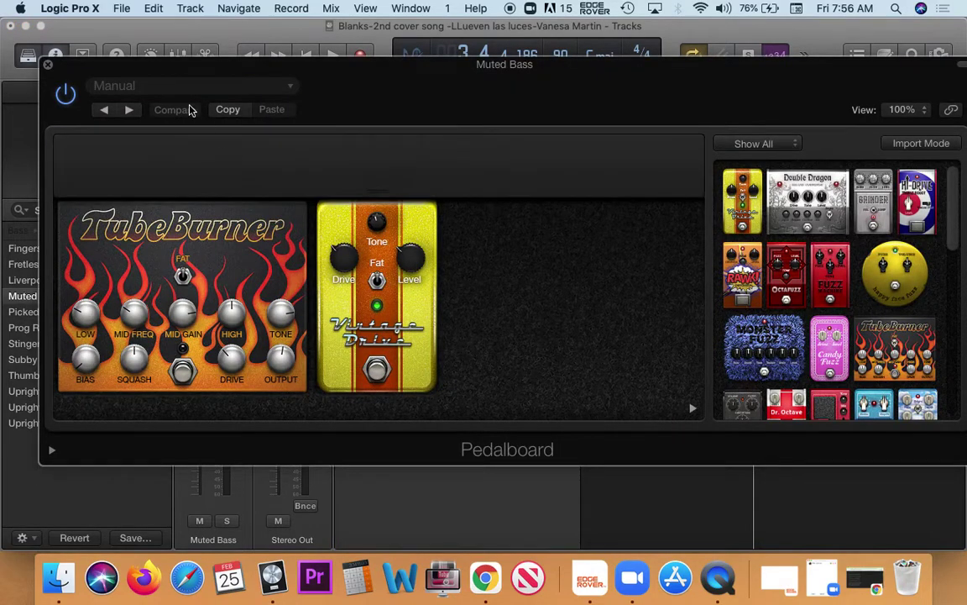
click(48, 67)
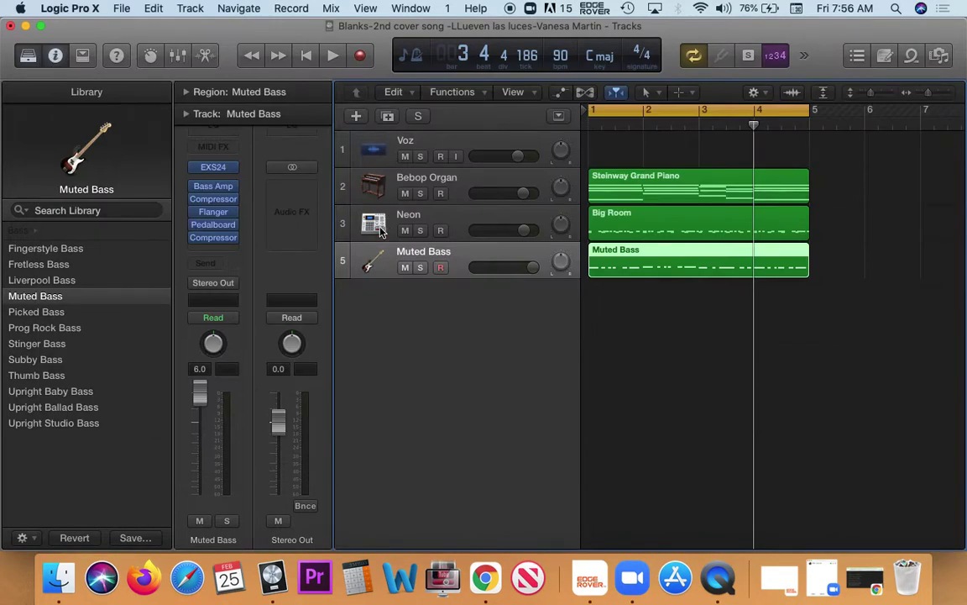
Select the Steinway Grand Piano, Big Room and Muted Bass regions in bars 1–4 together
drag(645, 335, 660, 143)
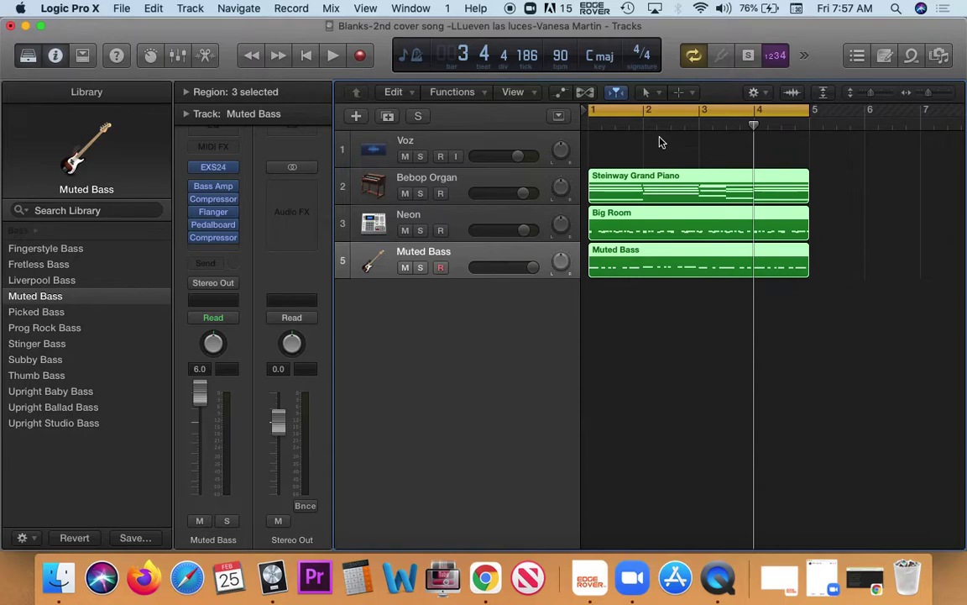